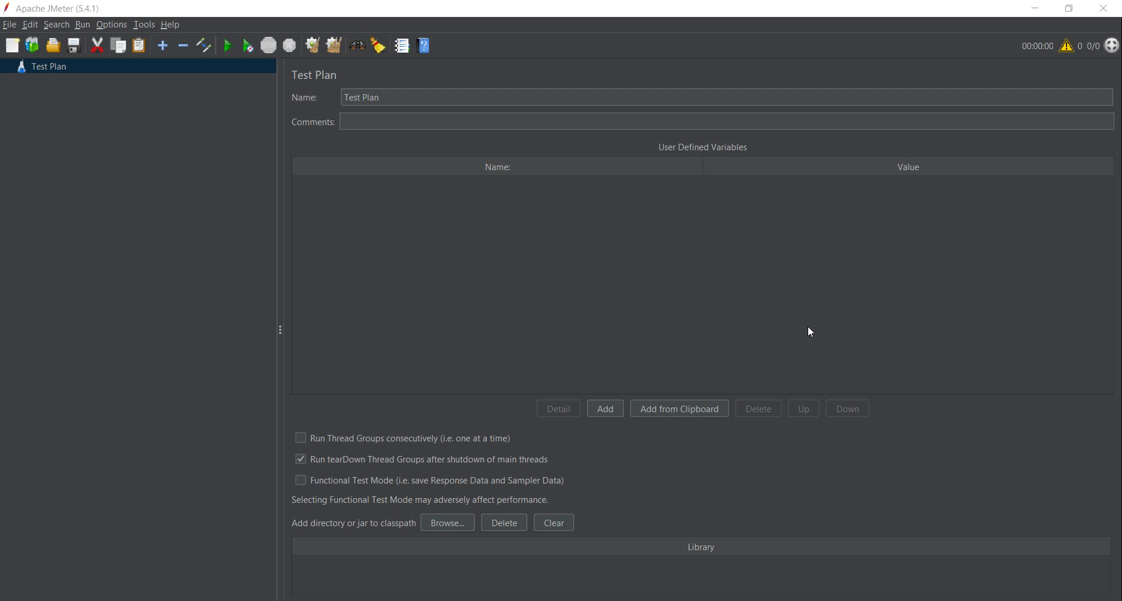
Choose the Recording template for a new test plan and proceed to its parameters.
left_click(12, 25)
left_click(24, 56)
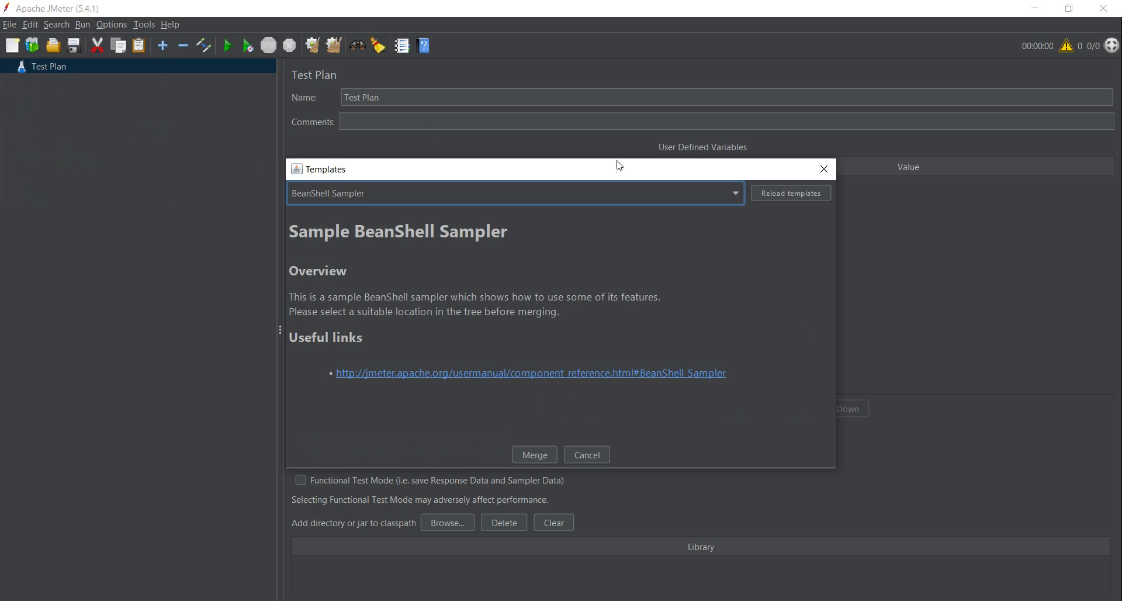
left_click(475, 187)
scroll(482, 291, "down", 1)
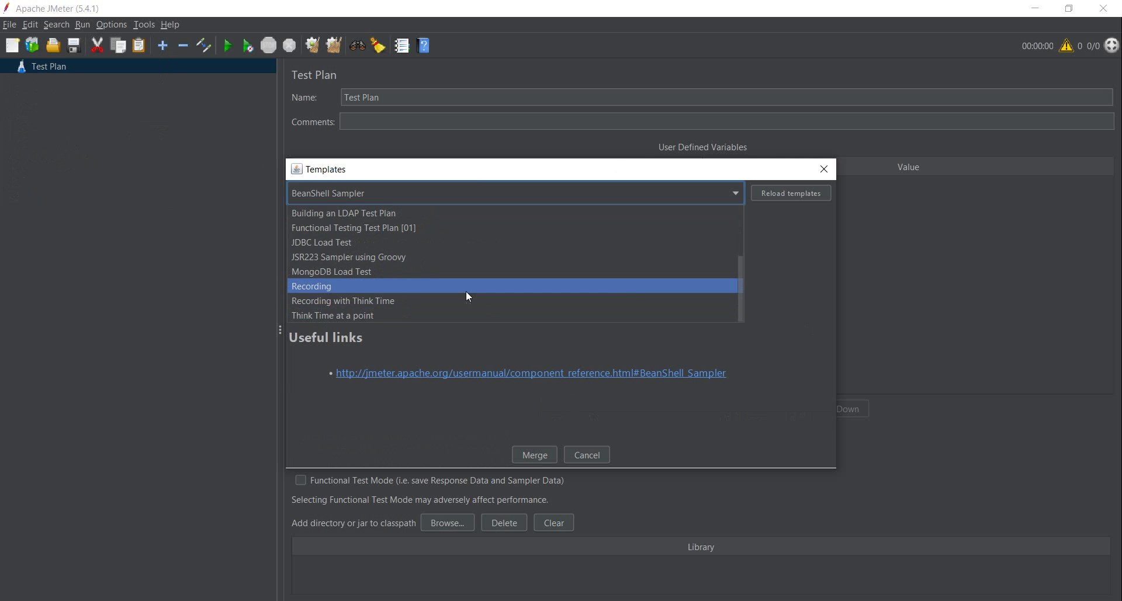
left_click(465, 290)
left_click(538, 454)
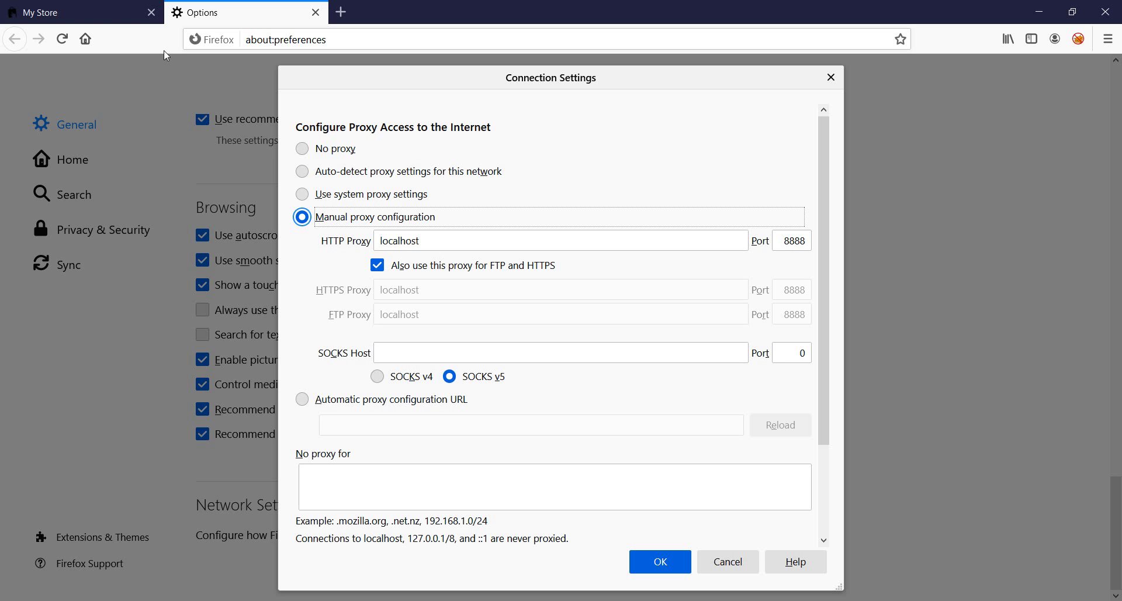
left_click(104, 14)
left_click(379, 42)
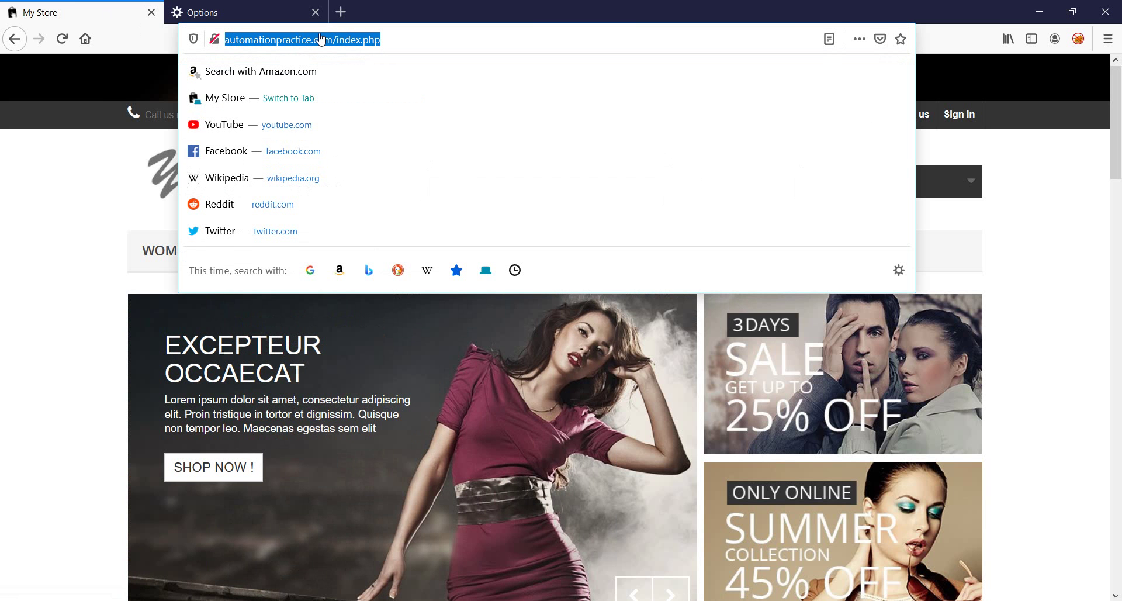
key("alt+Tab")
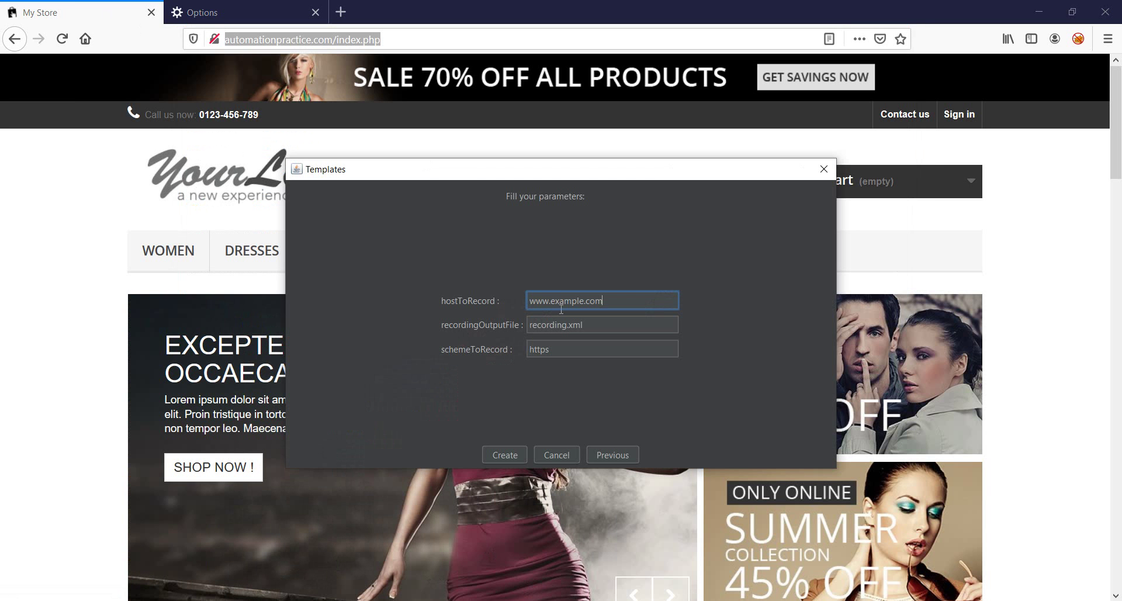
key("ctrl+a")
key("ctrl+v")
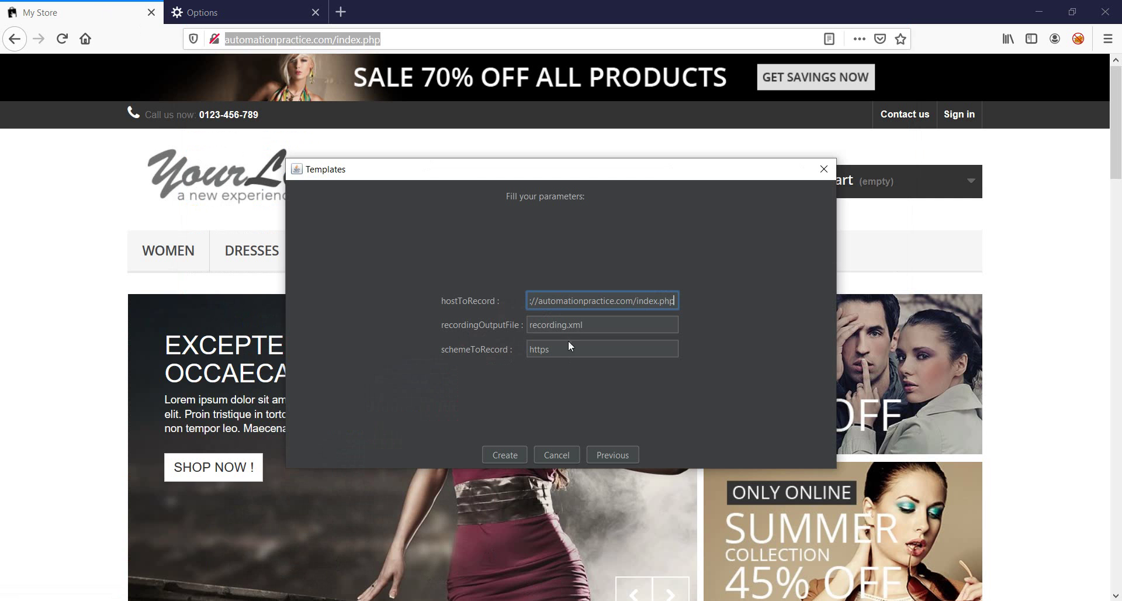
Create the test plan from the Recording template without saving the existing test items.
left_click(494, 459)
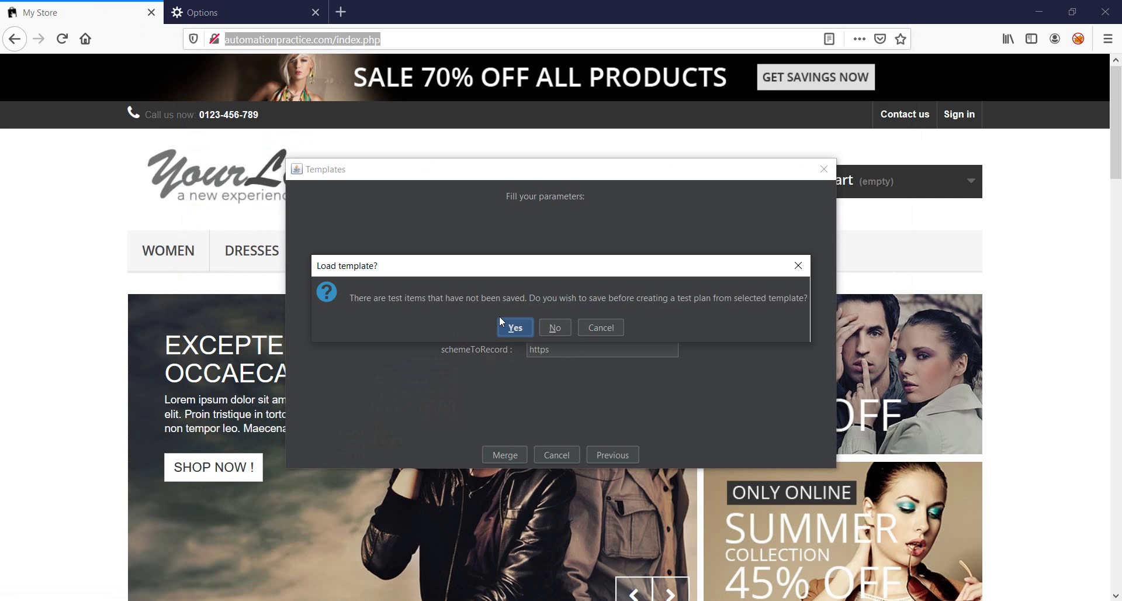
left_click(556, 328)
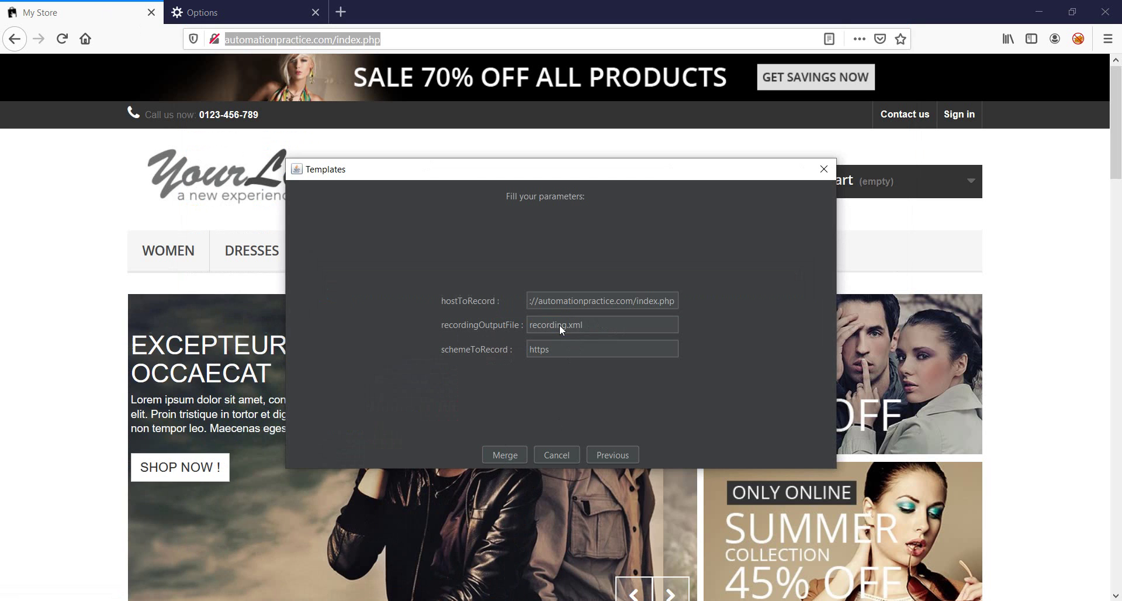
left_click(504, 454)
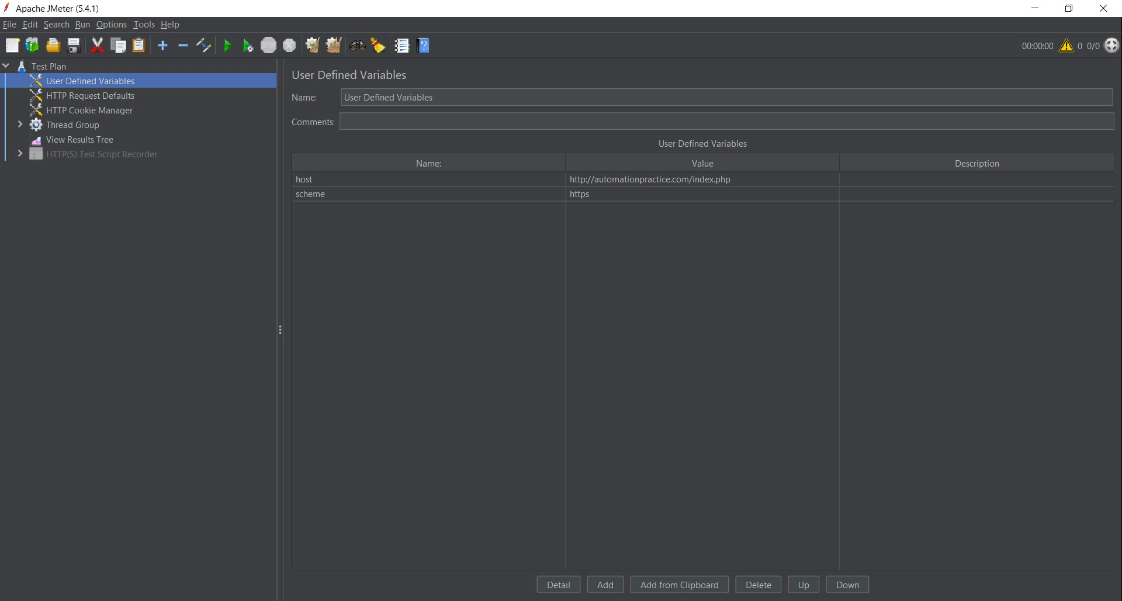
Open the HTTP(S) Test Script Recorder, apply Firefox's manual proxy configuration for localhost port 8888, and return to JMeter.
left_click(101, 154)
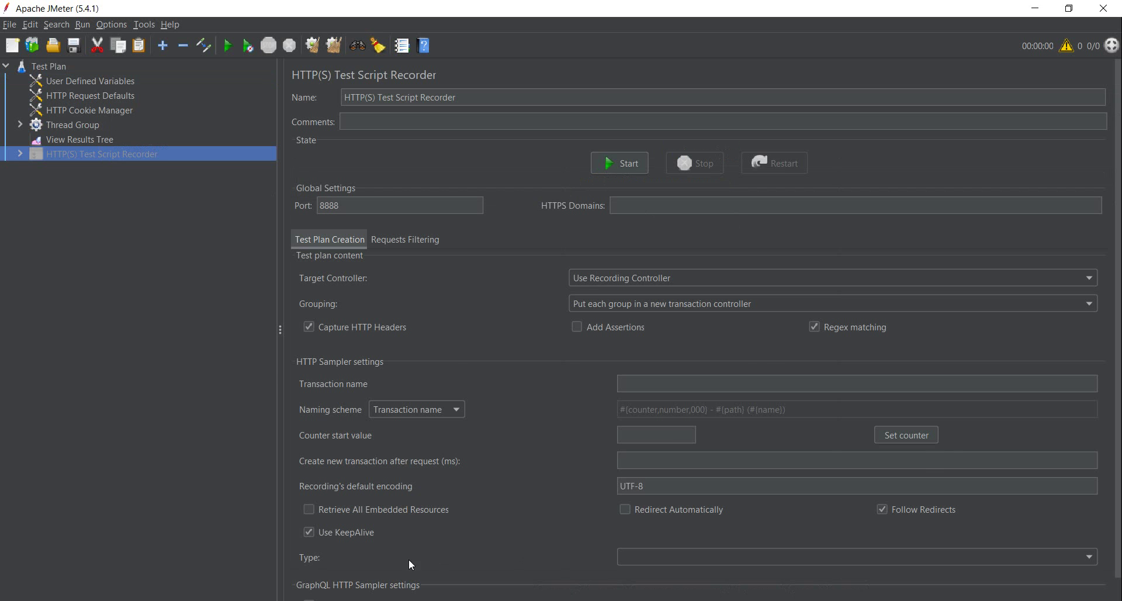
key("alt+Tab")
left_click(199, 7)
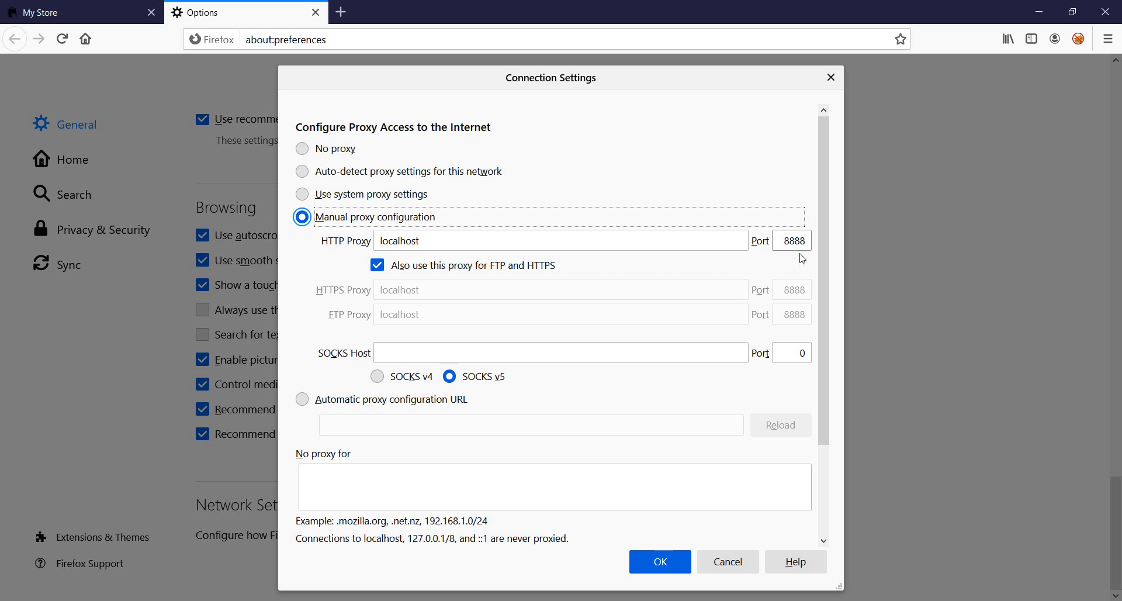
left_click(660, 561)
key("alt+Tab")
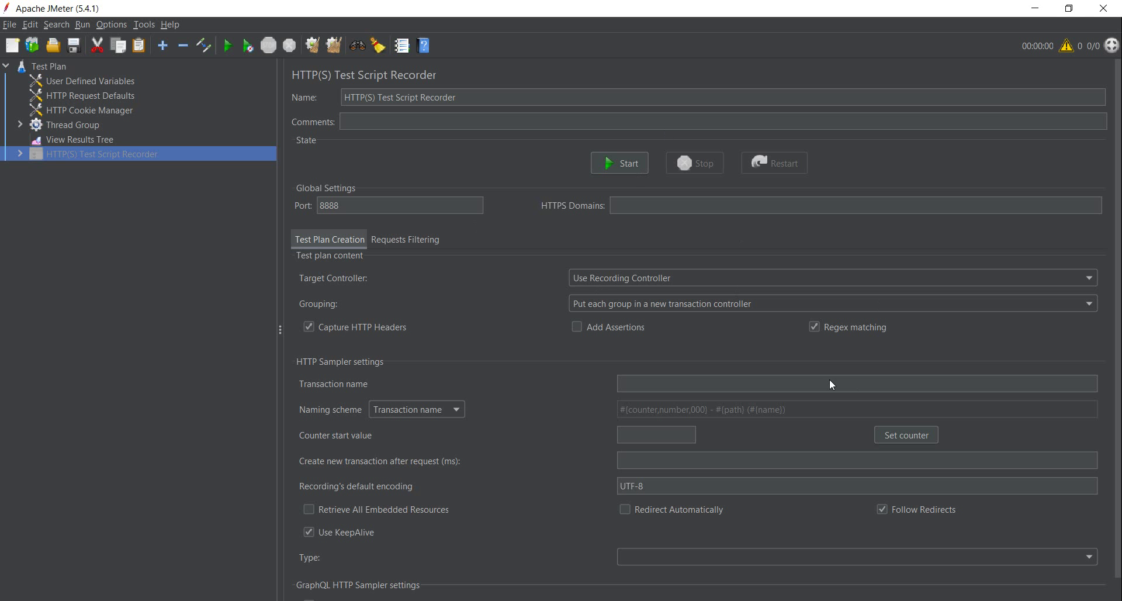
Start the HTTP(S) Test Script Recorder on port 8888 and accept the root CA certificate notice.
left_click(338, 209)
left_click(629, 164)
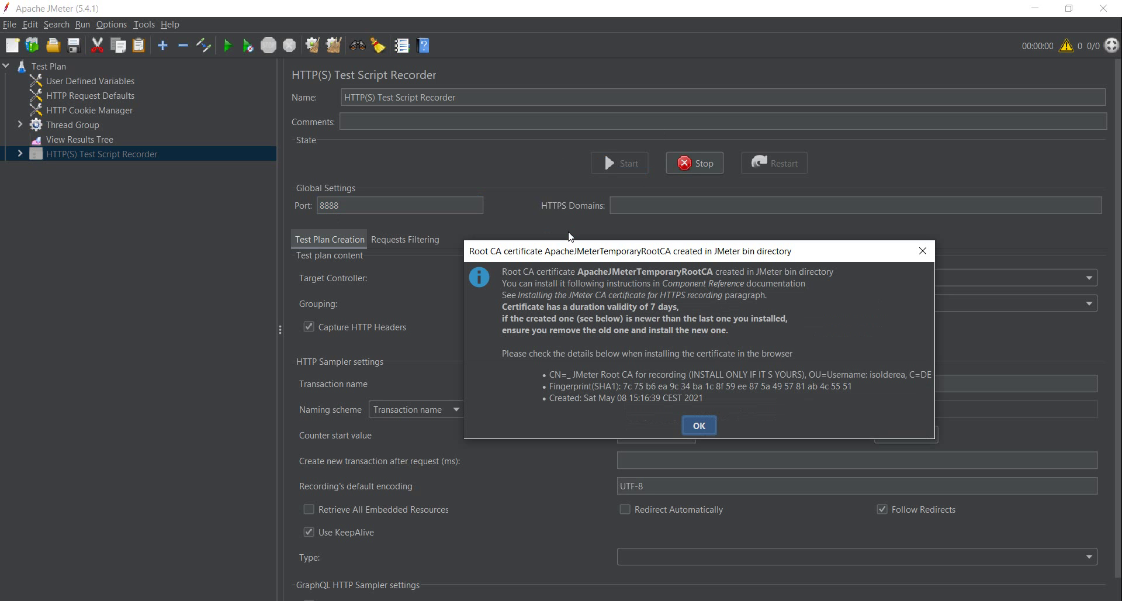
left_click(697, 430)
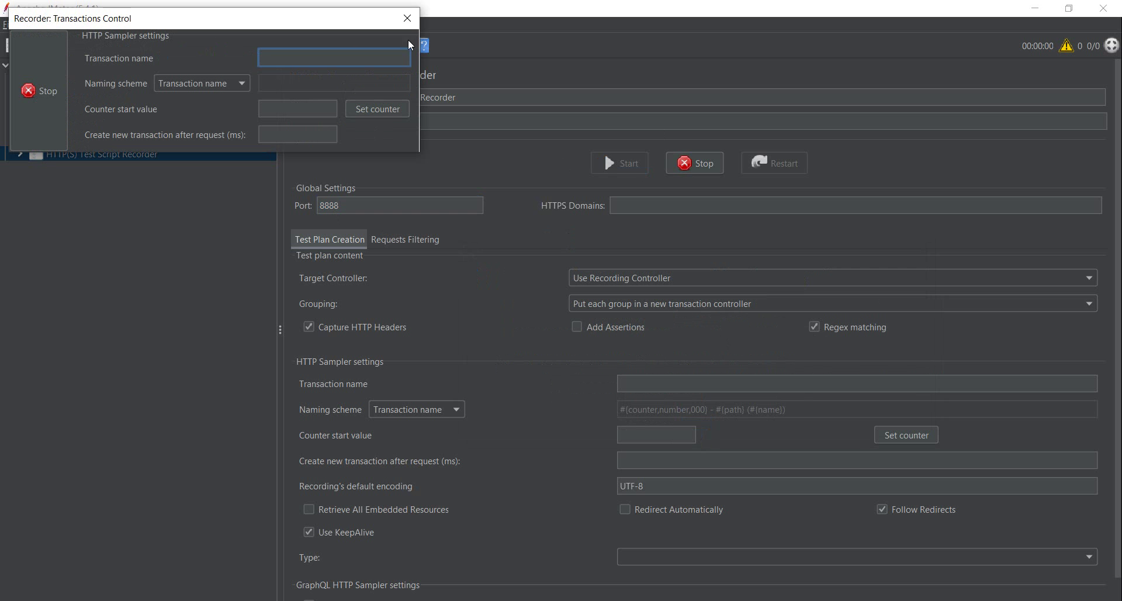
Switch to the store page in Firefox and set the recorder's transaction name to "Select item 1".
key("alt+Tab")
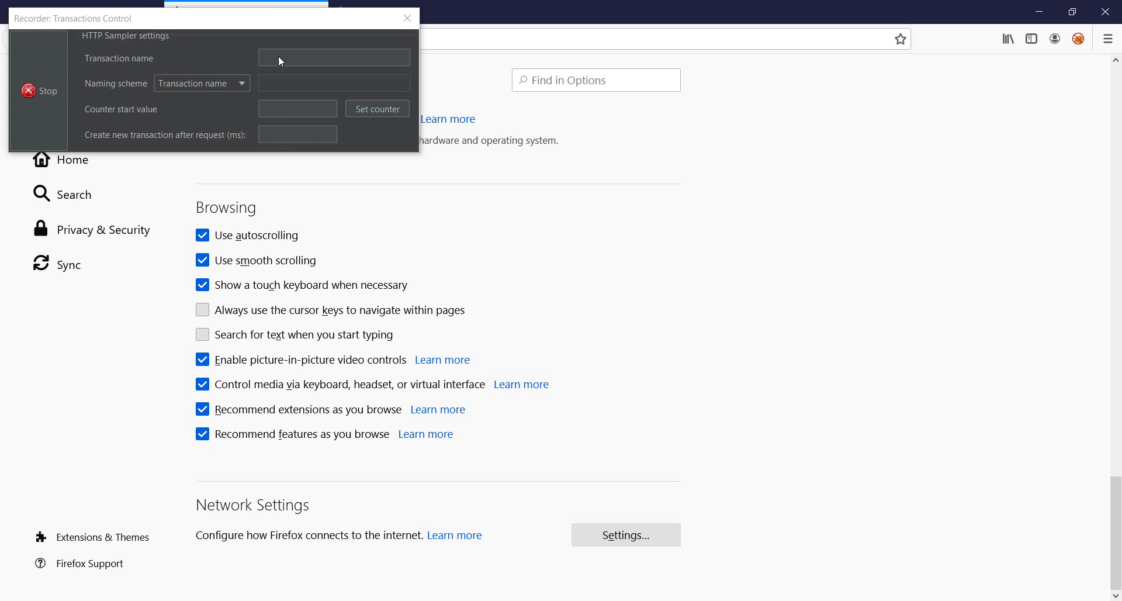
left_click_drag(283, 19, 677, 193)
key("ctrl+Tab")
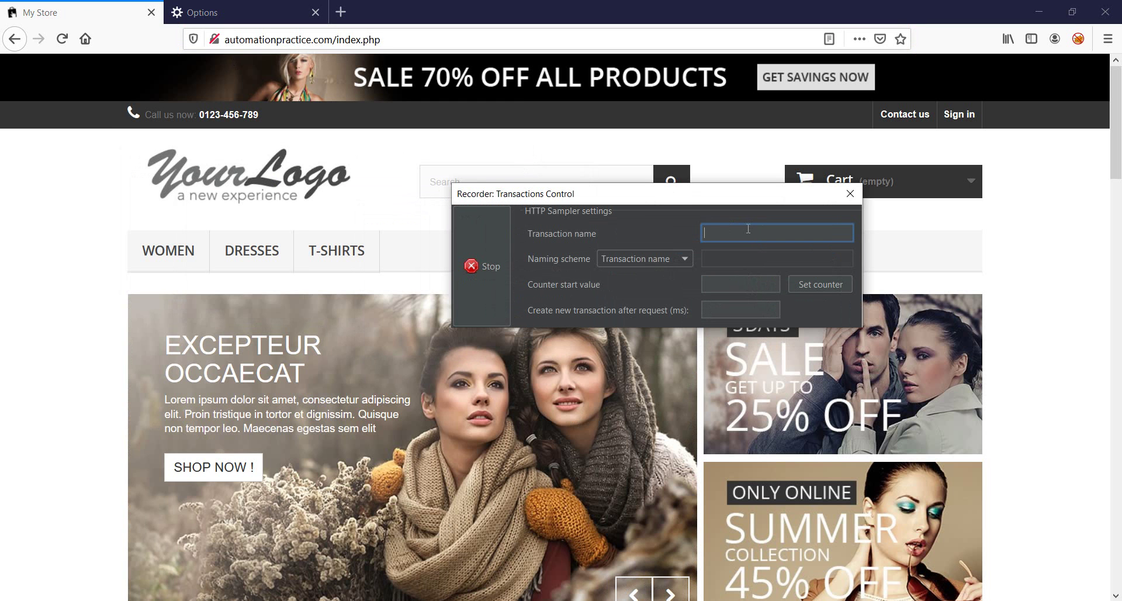
type("Select")
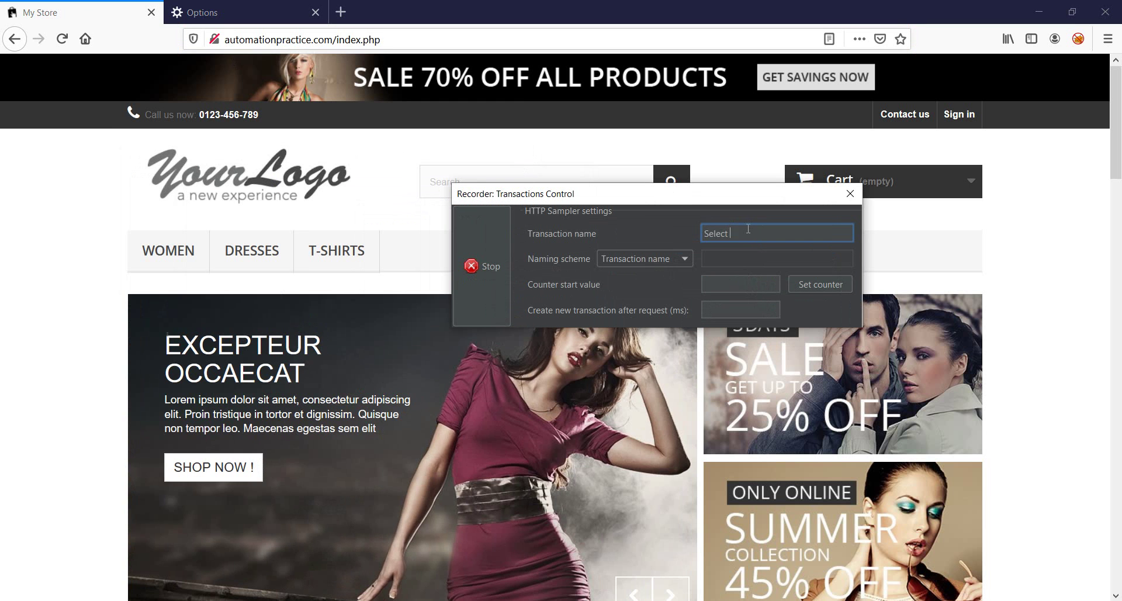
type(" item")
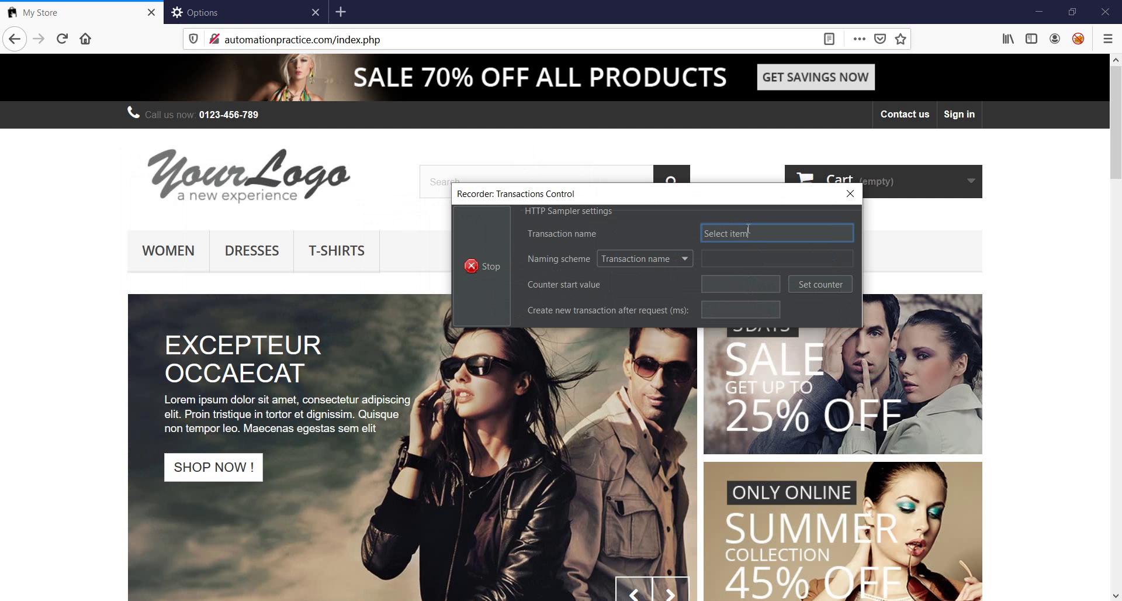
type(" 1")
Open the Faded Short Sleeve T-shirts product from the store's popular items and look through its page.
left_click(62, 366)
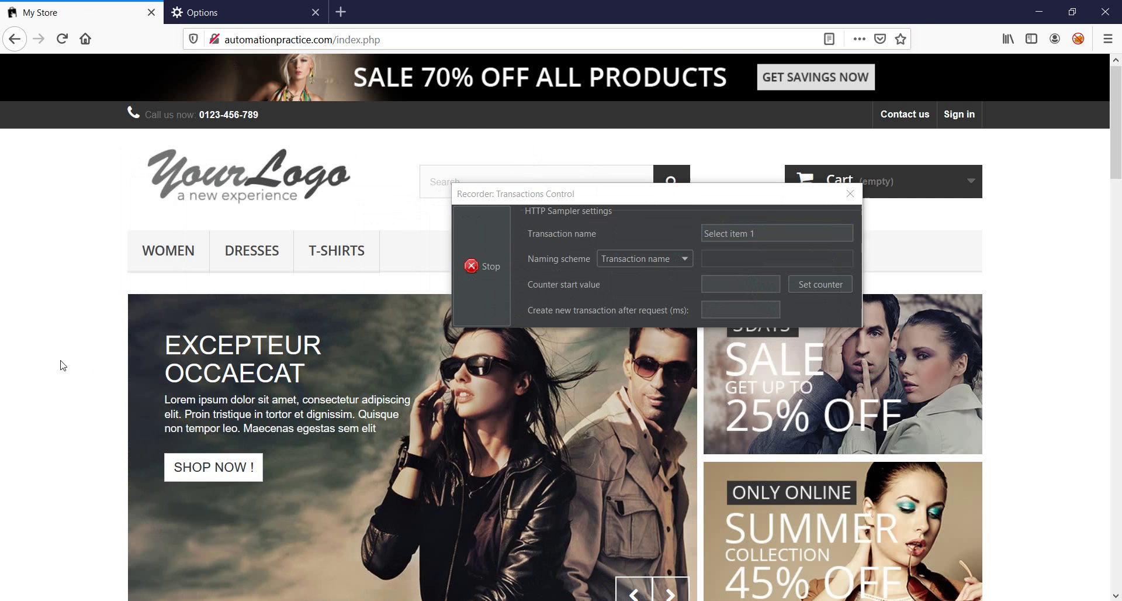
scroll(62, 366, "down", 7)
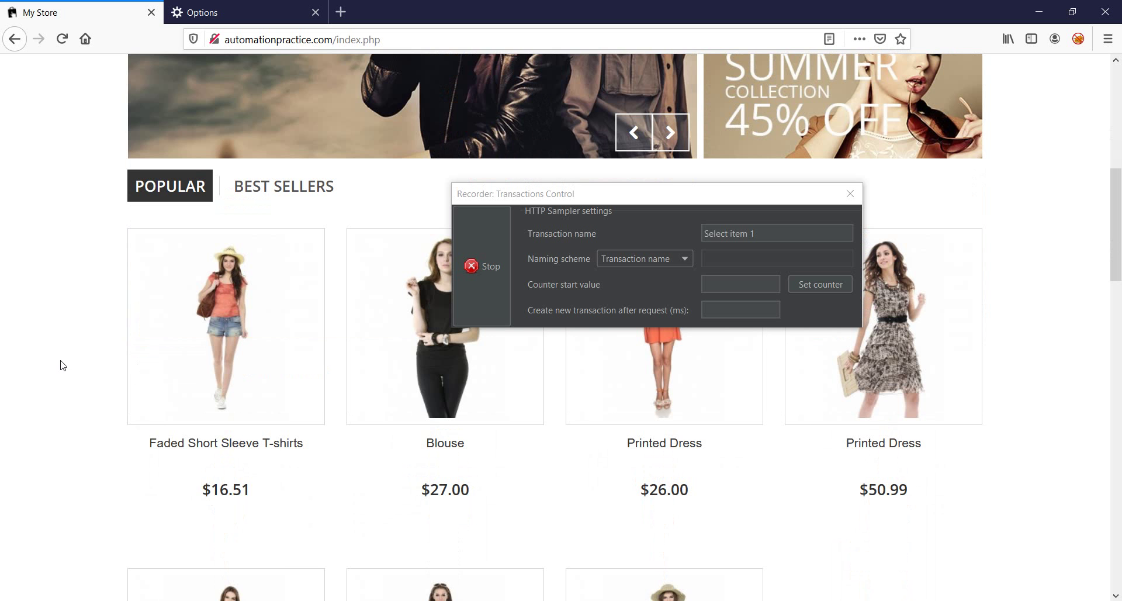
left_click(260, 383)
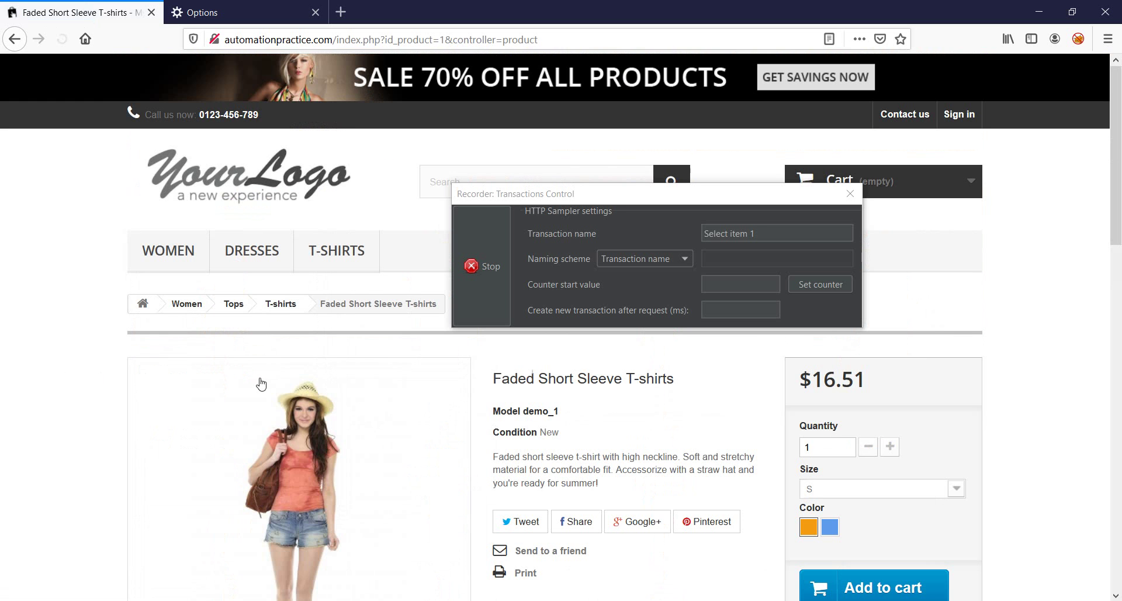
scroll(565, 442, "down", 6)
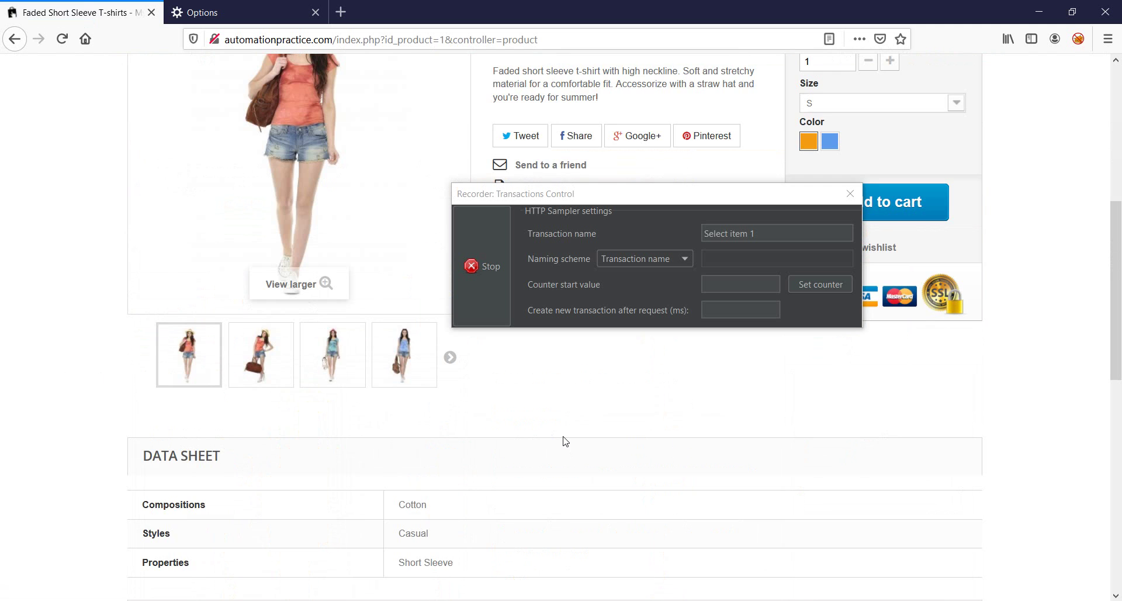
scroll(565, 441, "up", 6)
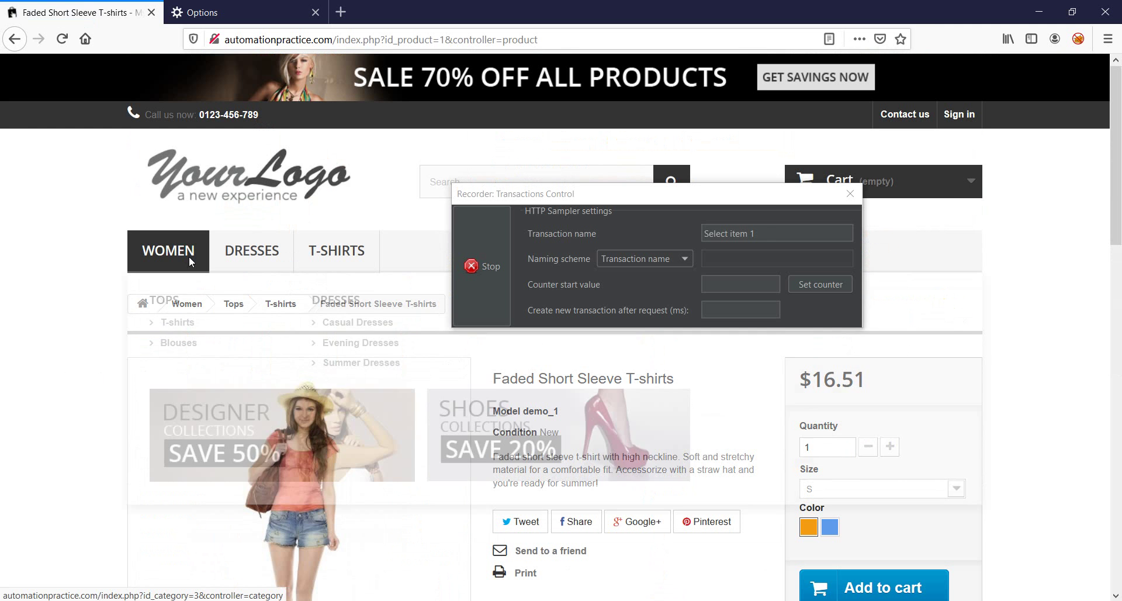
Set the transaction name to "Select item 2" and open the yellow Printed Summer Dress from the Dresses category.
left_click(764, 240)
key("BackSpace")
type("2")
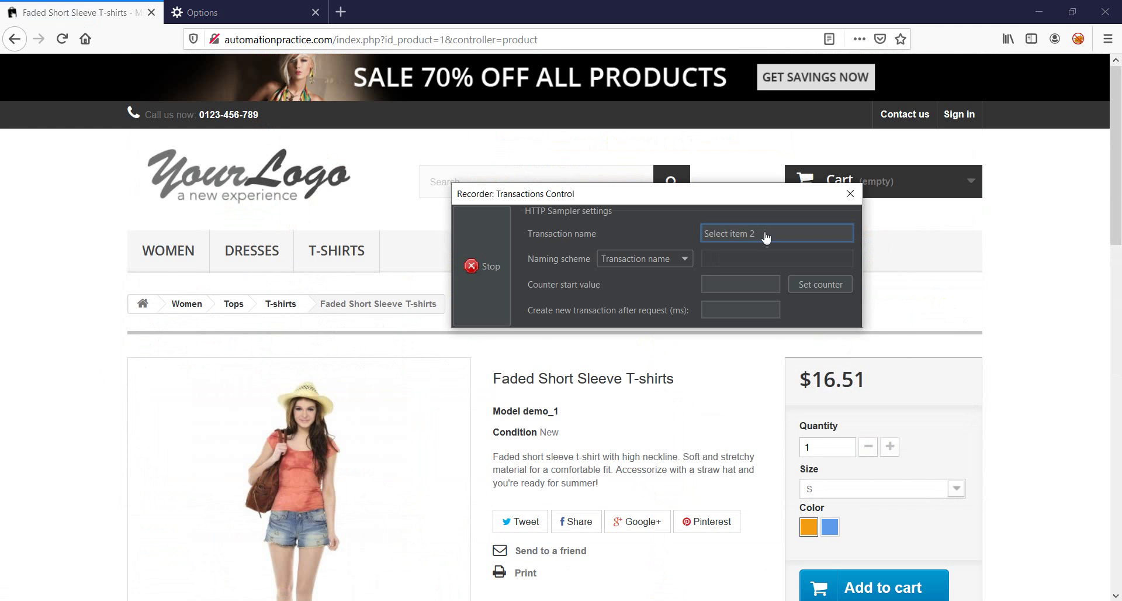
left_click(251, 250)
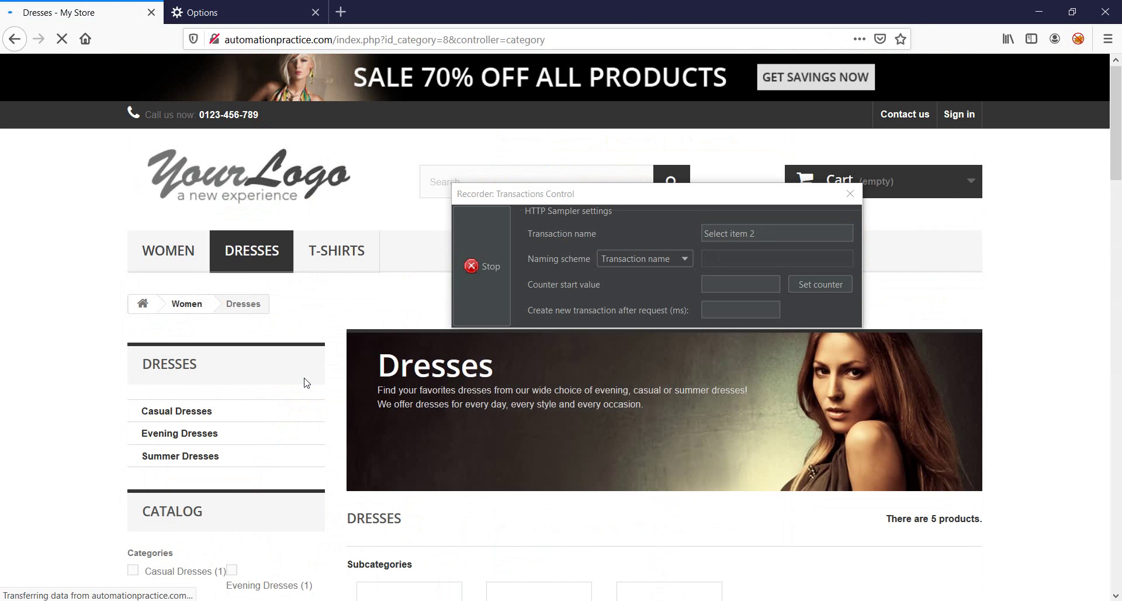
scroll(305, 383, "down", 7)
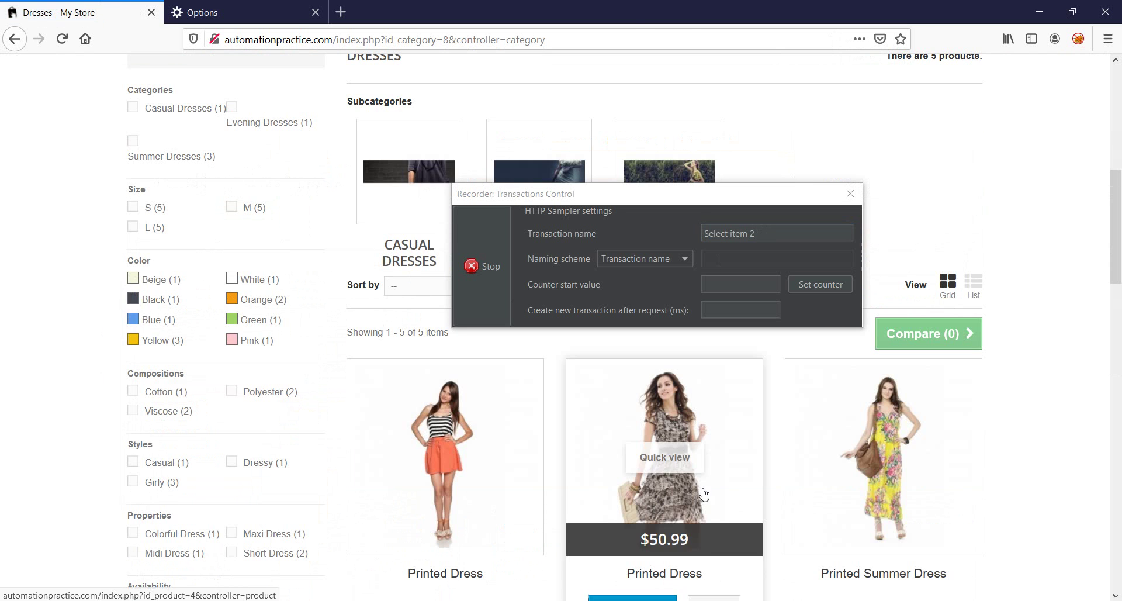
left_click(900, 430)
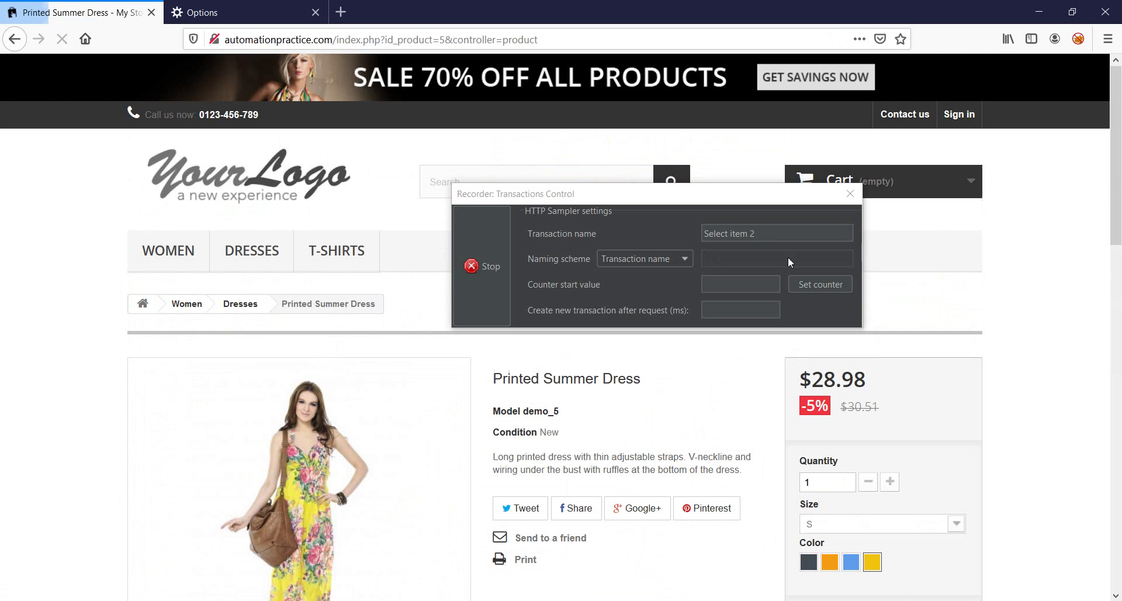
Set the transaction name to "Select item 3" and open Faded Short Sleeve T-shirts from the T-shirts category.
left_click(777, 233)
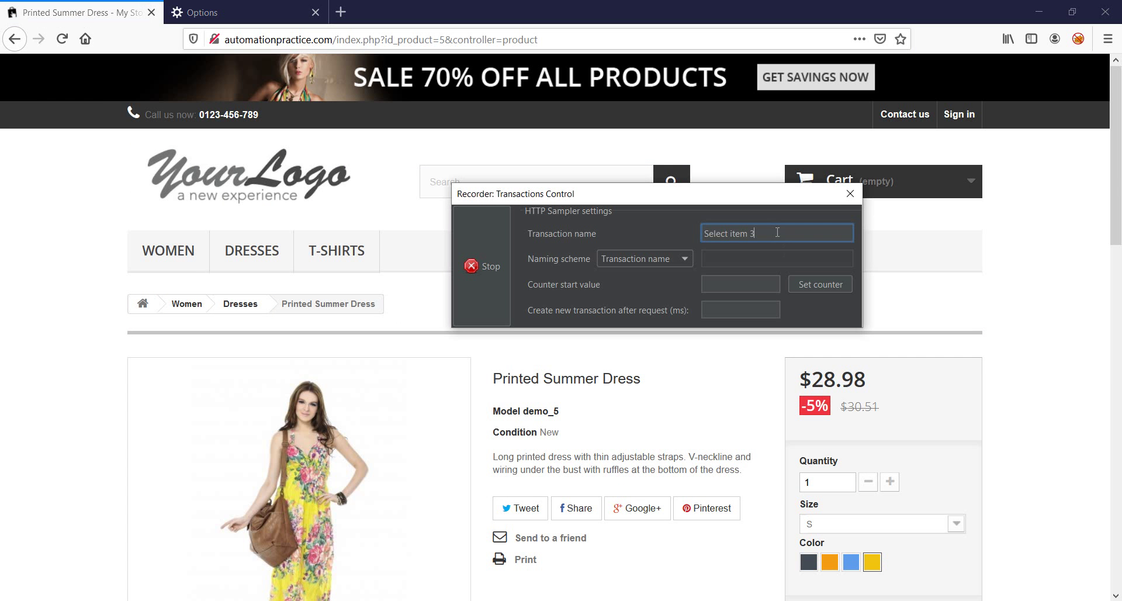
left_click(343, 248)
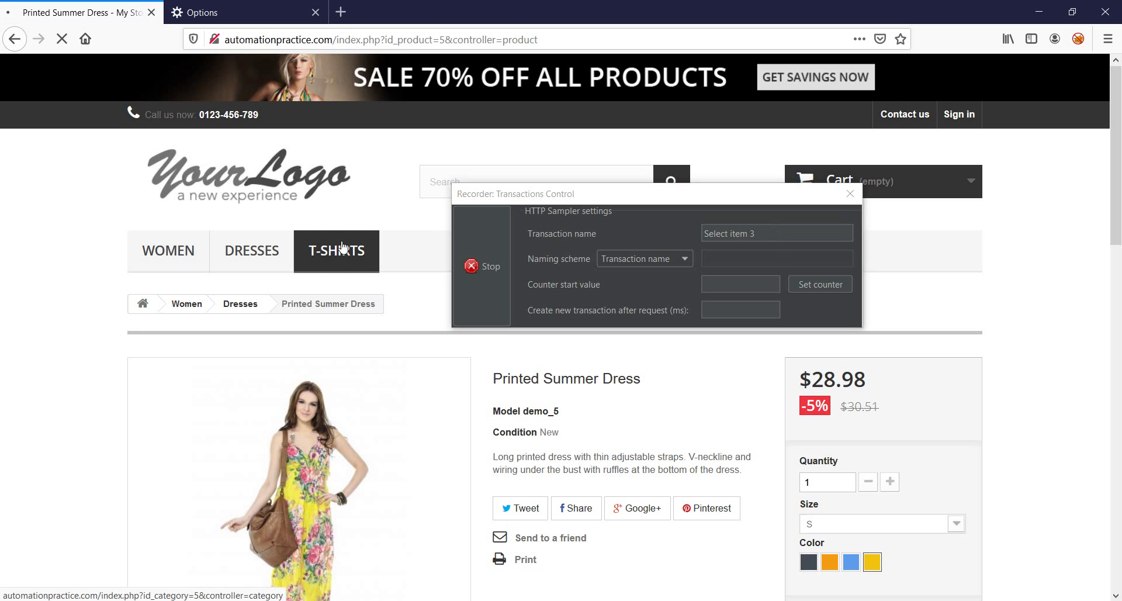
scroll(787, 408, "down", 10)
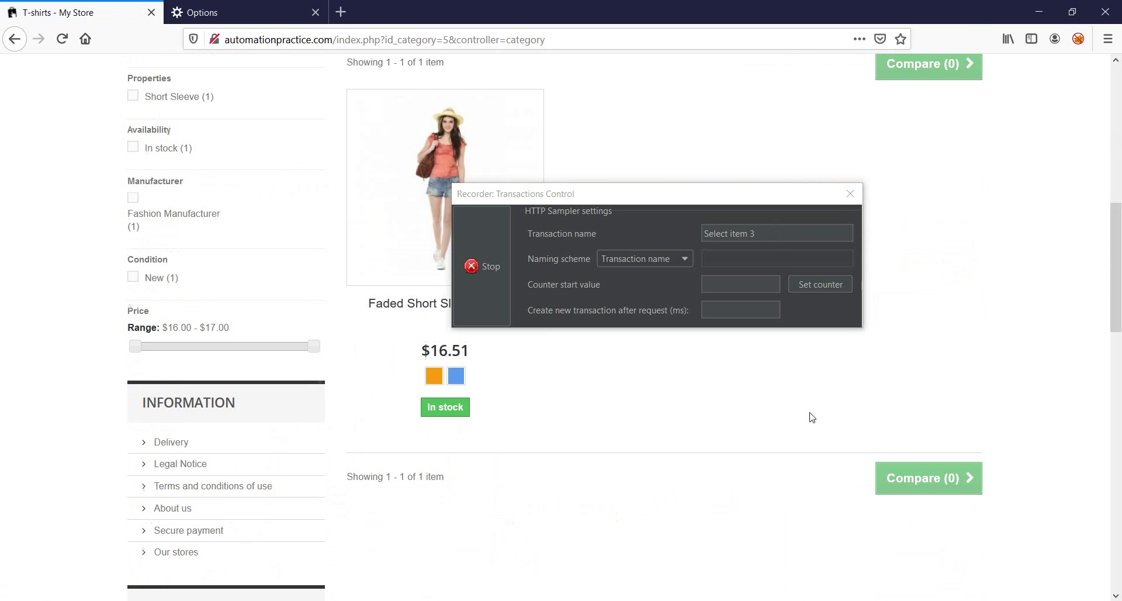
left_click(419, 156)
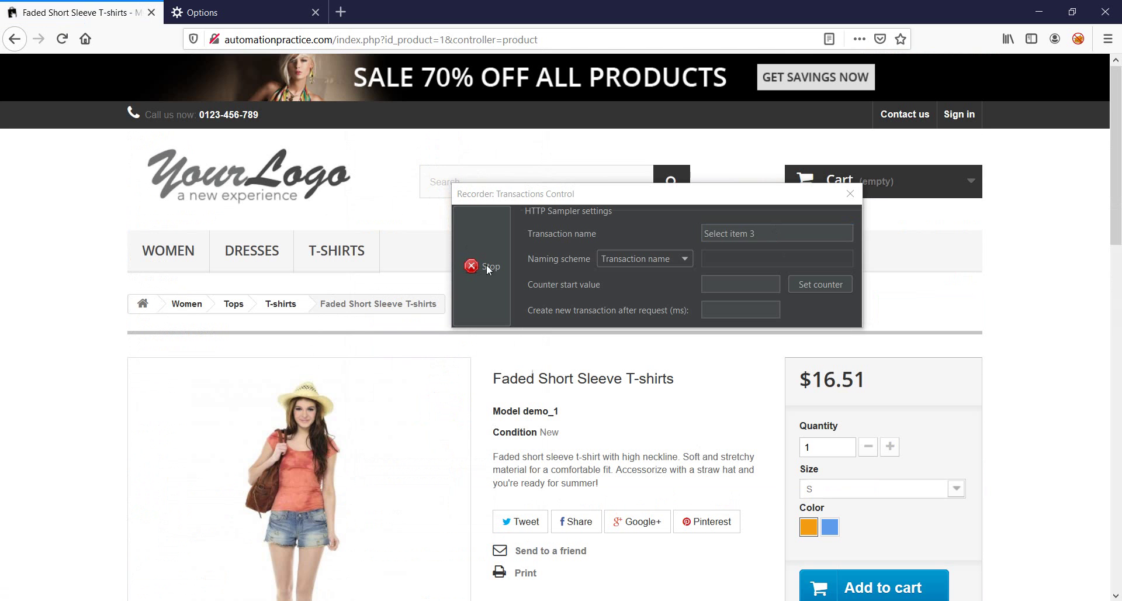
Stop the recording, return to JMeter, and expand the Thread Group and its Recording Controller.
left_click(478, 267)
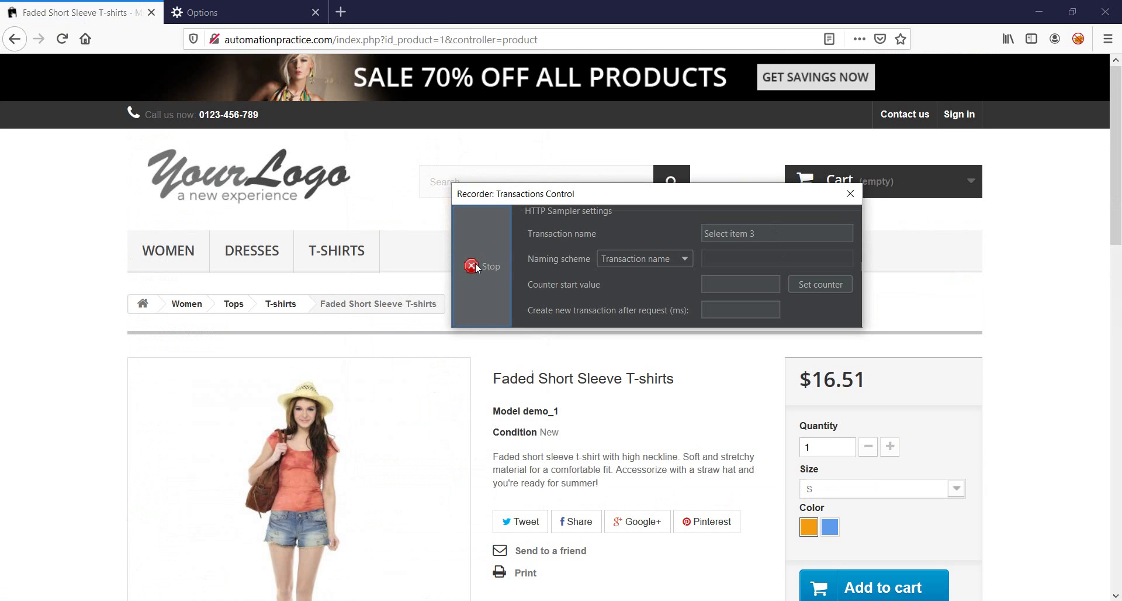
left_click(438, 600)
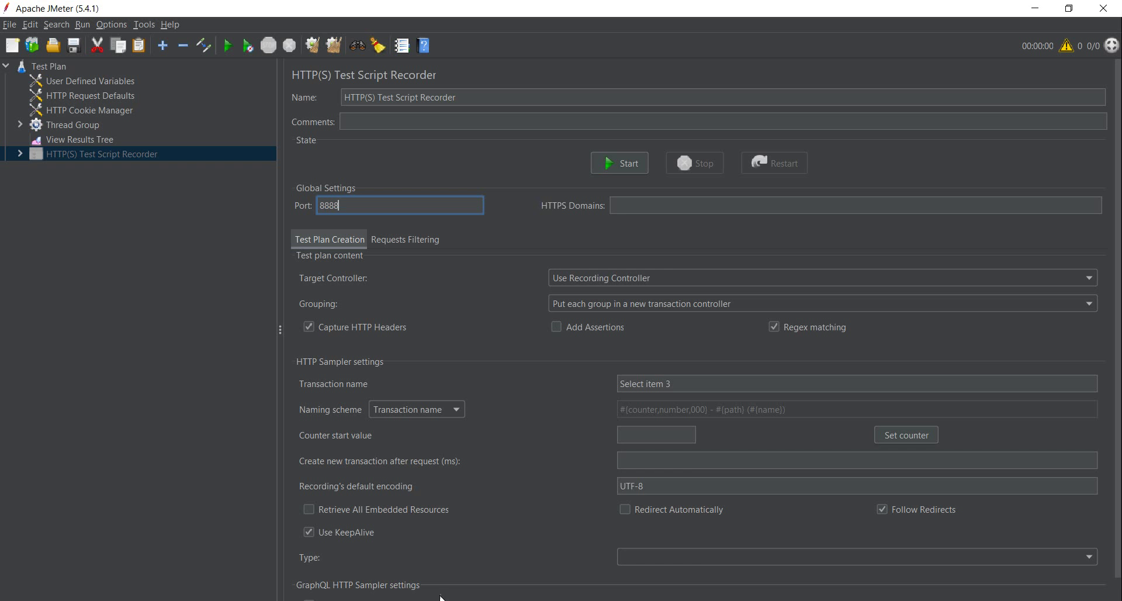
left_click(21, 152)
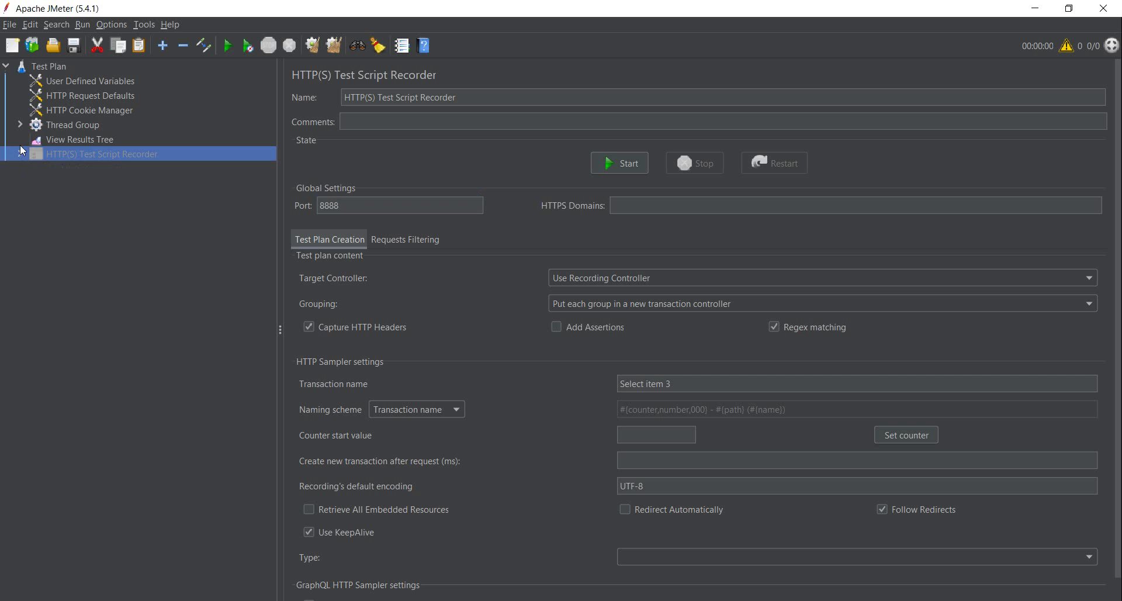
left_click(20, 125)
left_click(34, 139)
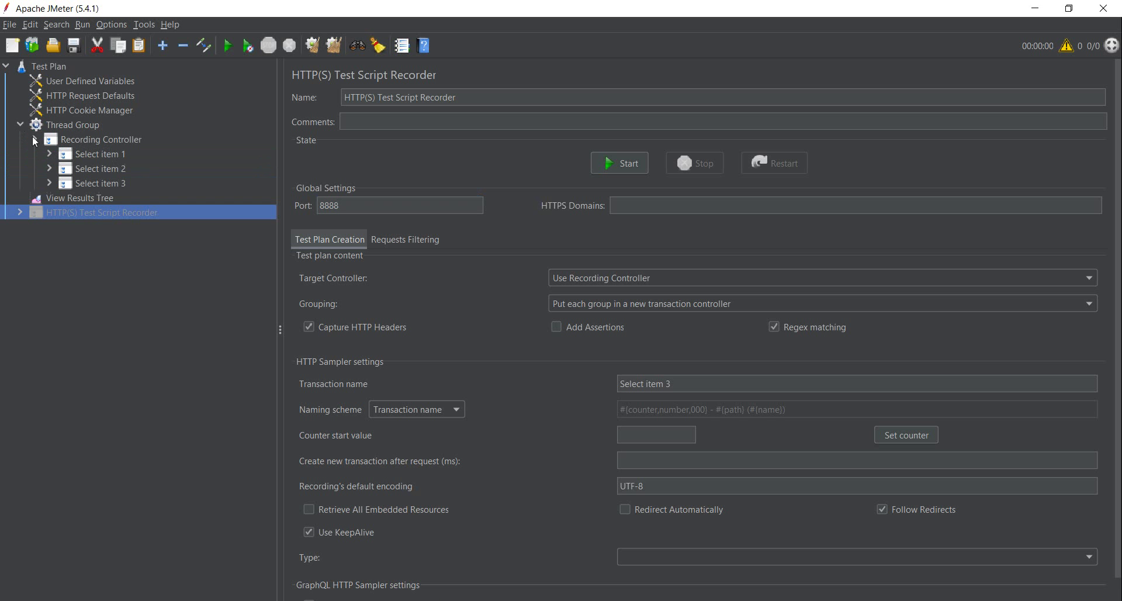
Expand the Select item 1, 2 and 3 transaction controllers and examine the HTTP requests recorded under them.
left_click(100, 155)
left_click(99, 185)
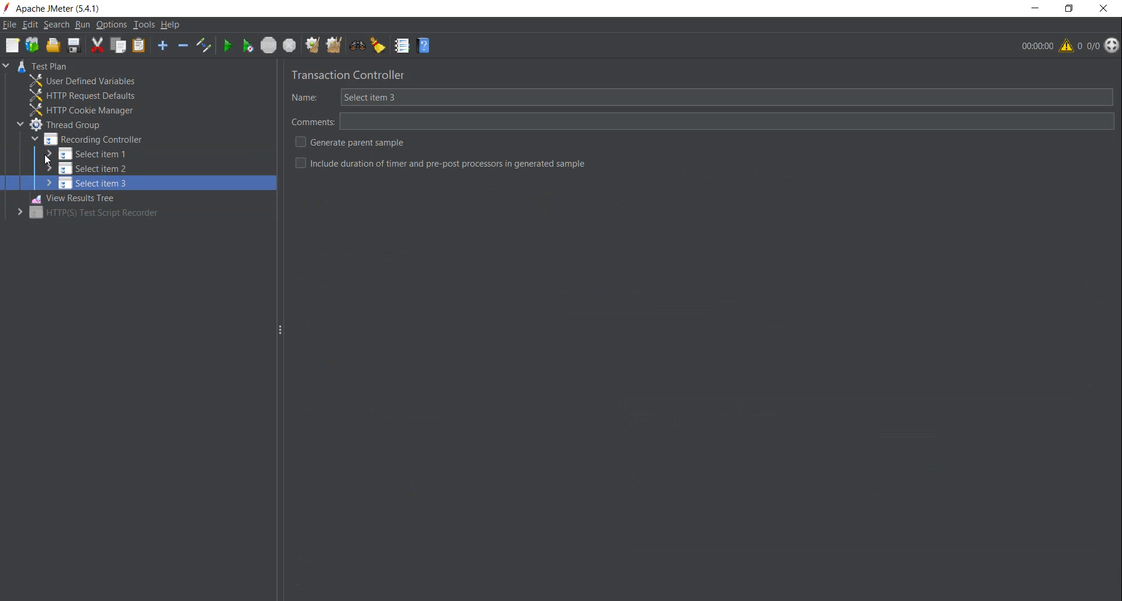
left_click(88, 169)
left_click(86, 185)
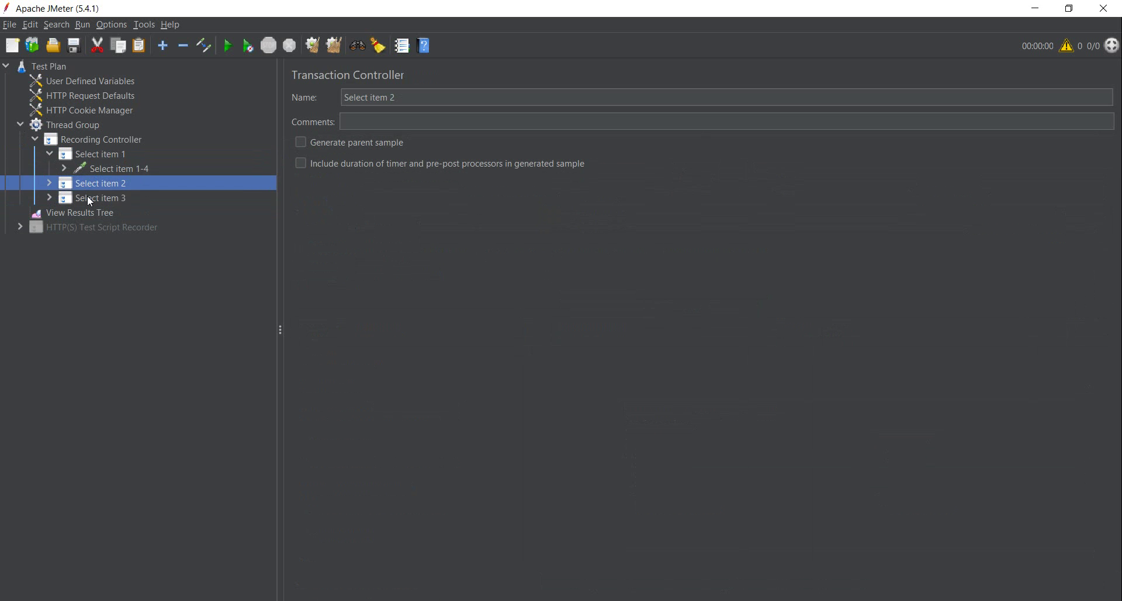
left_click(88, 201)
left_click(49, 183)
left_click(94, 199)
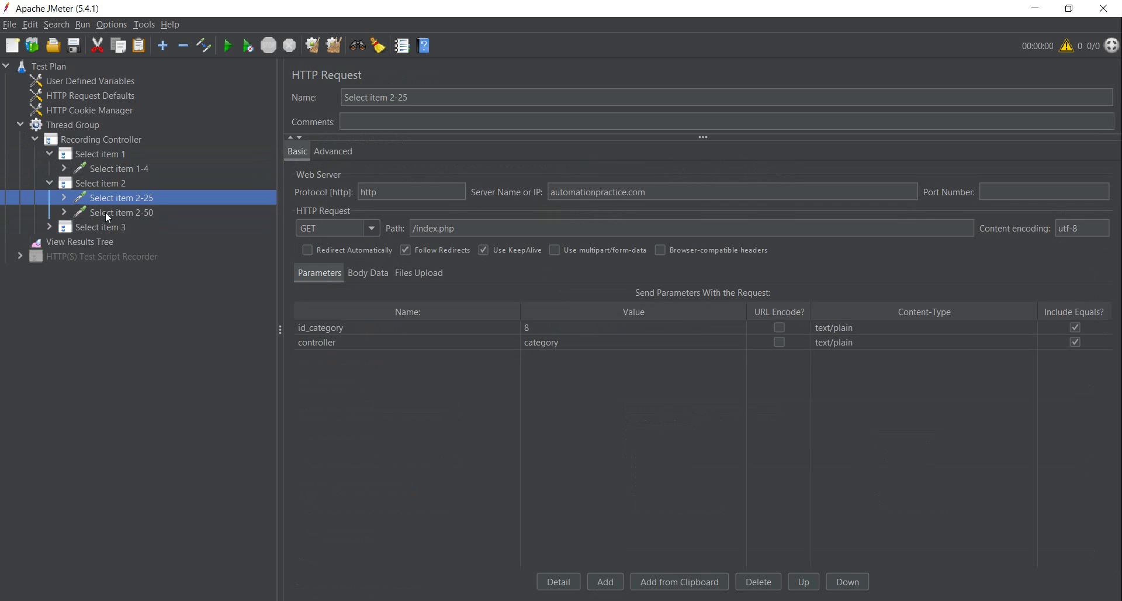
left_click(96, 226)
left_click(50, 227)
left_click(118, 242)
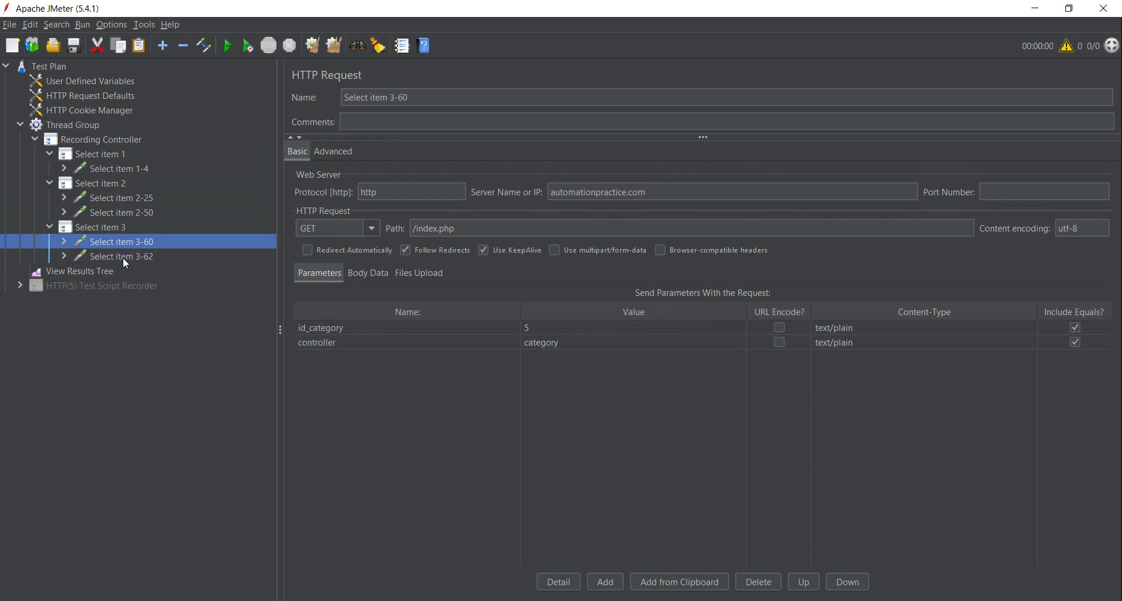
left_click(124, 258)
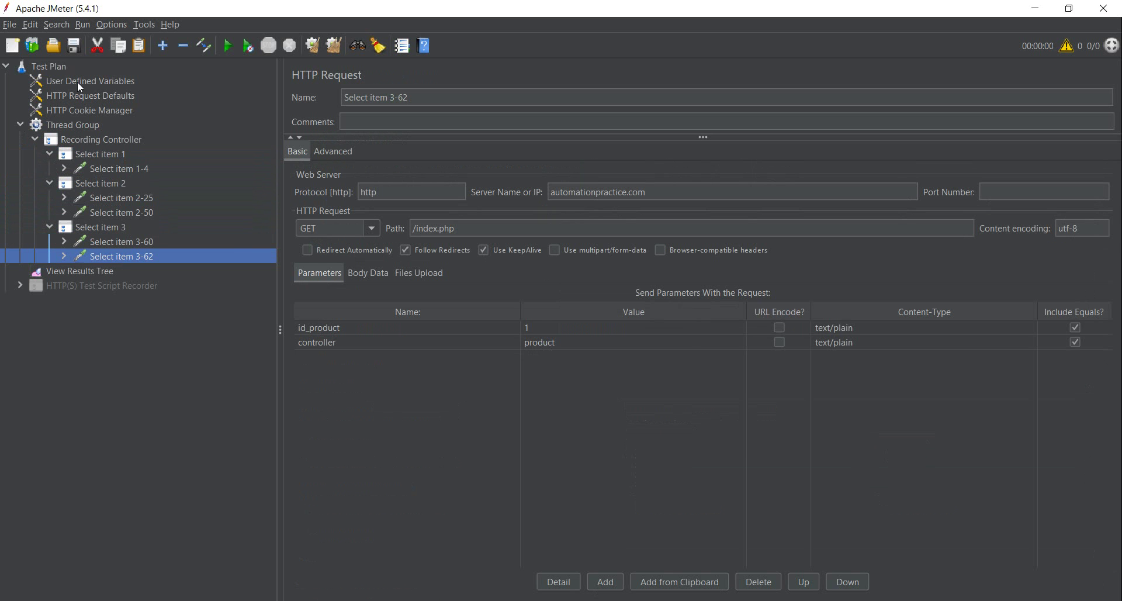
Set the Thread Group's number of threads to 100 and its ramp-up period to 100 seconds.
left_click(79, 125)
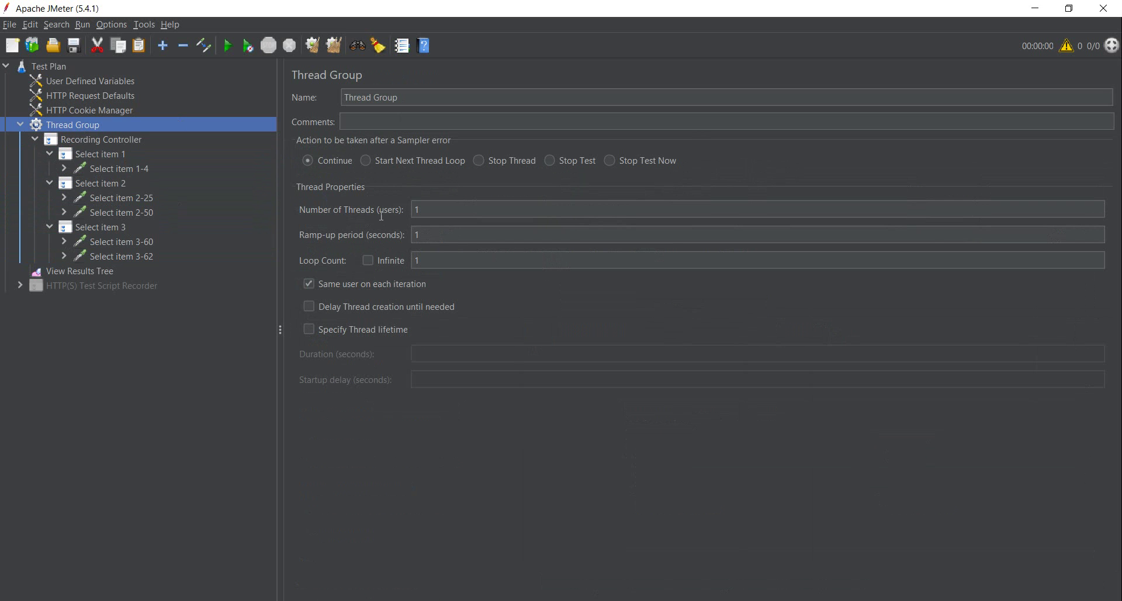
left_click(437, 209)
type("00")
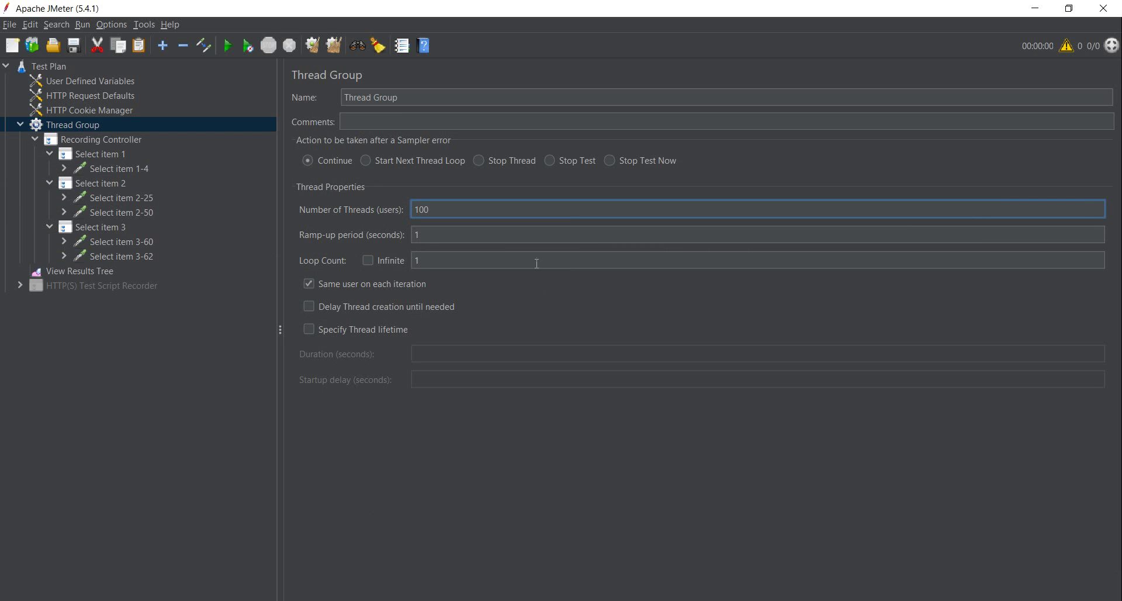
left_click(519, 237)
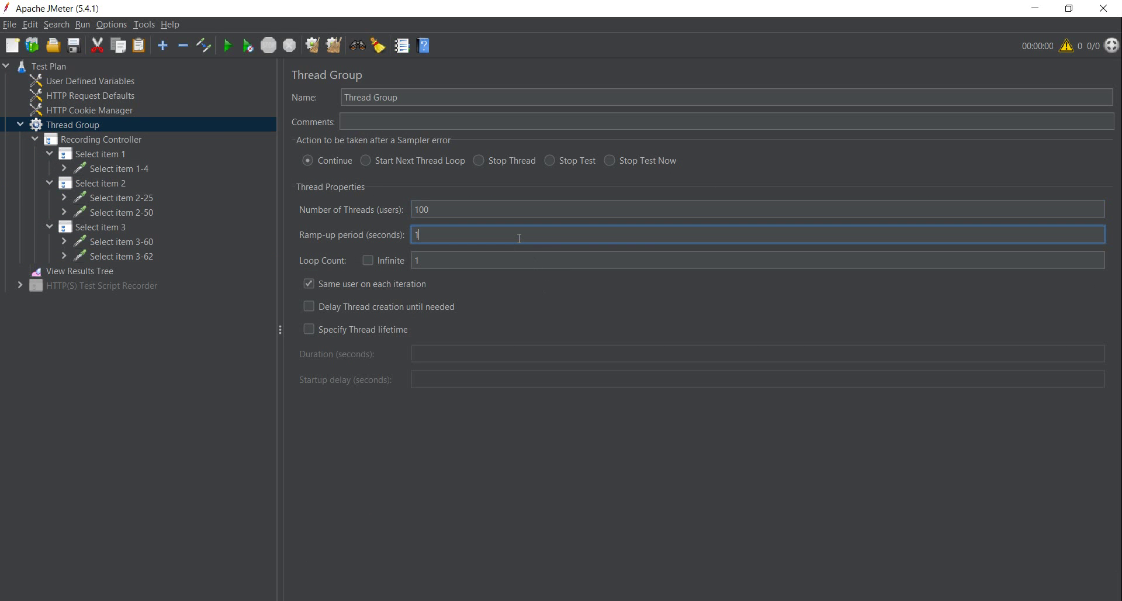
type("00")
Switch to Firefox, look over the Faded Short Sleeve T-shirts product page, and return to JMeter.
key("alt+Tab")
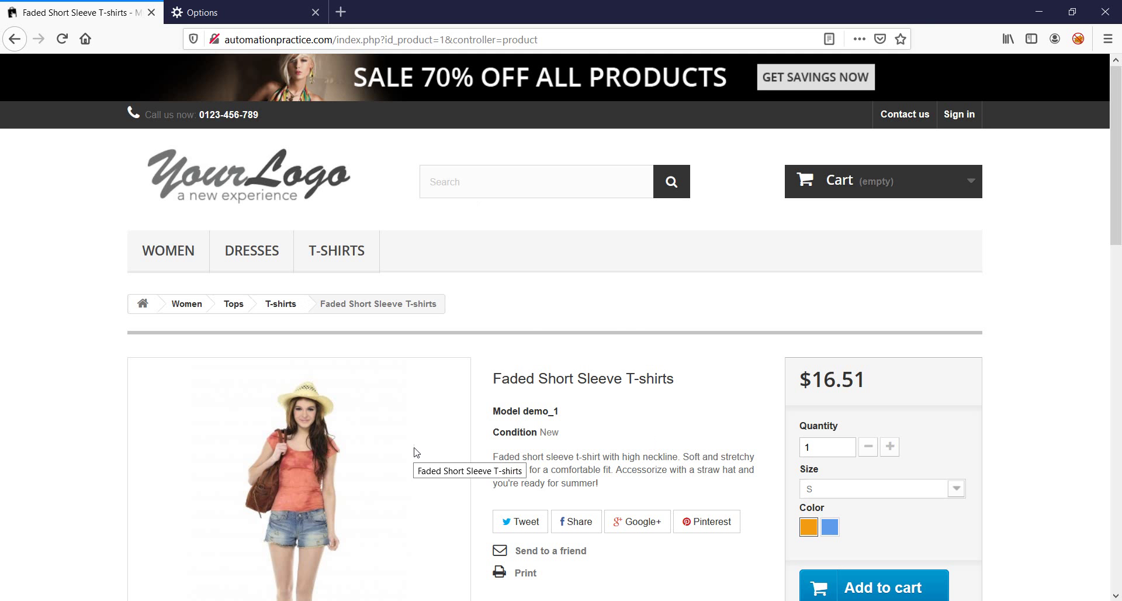
scroll(528, 329, "down", 3)
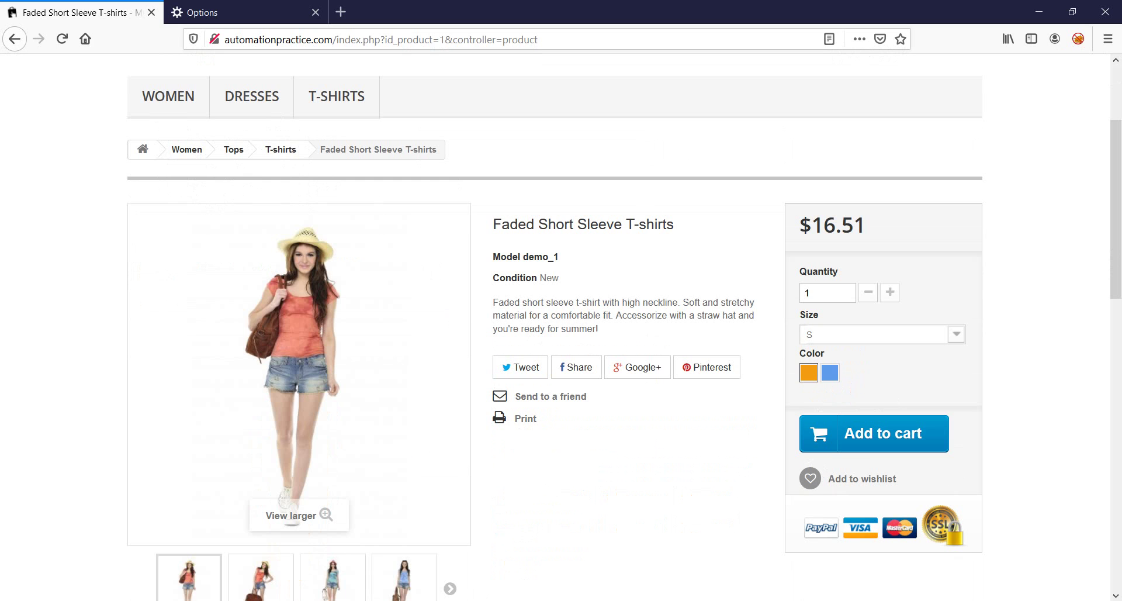
key("alt+Tab")
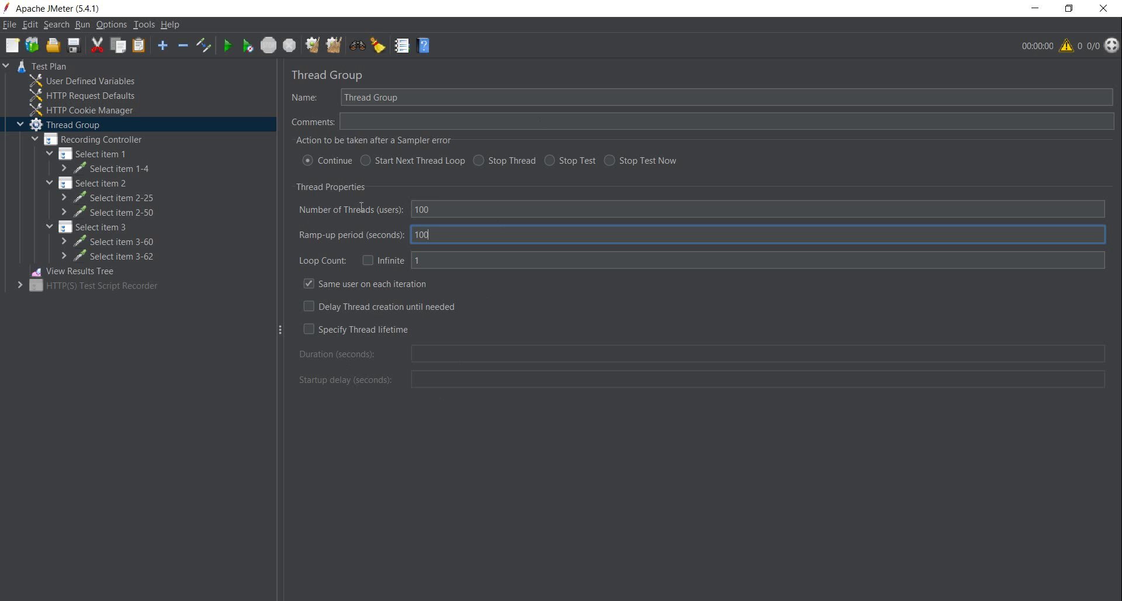
Review the Thread Group's thread properties and set the number of threads to 10.
left_click(429, 209)
left_click(429, 234)
left_click(491, 261)
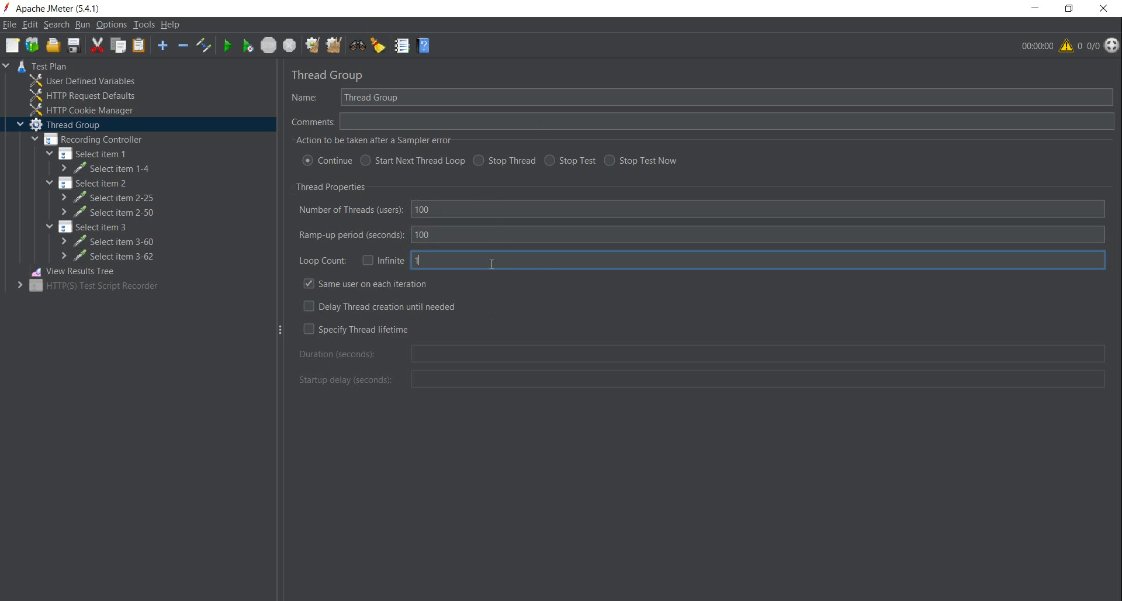
left_click(490, 234)
left_click(488, 208)
left_click(489, 234)
left_click(491, 209)
left_click(482, 258)
double_click(441, 202)
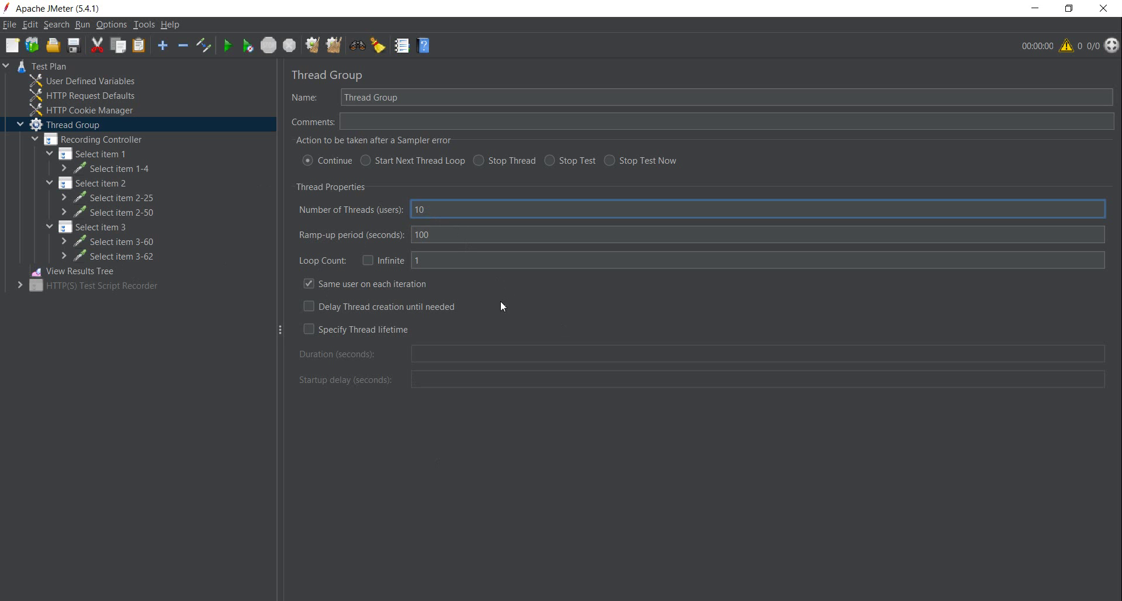
Start the test run from the Thread Group without saving the test plan.
left_click(126, 286)
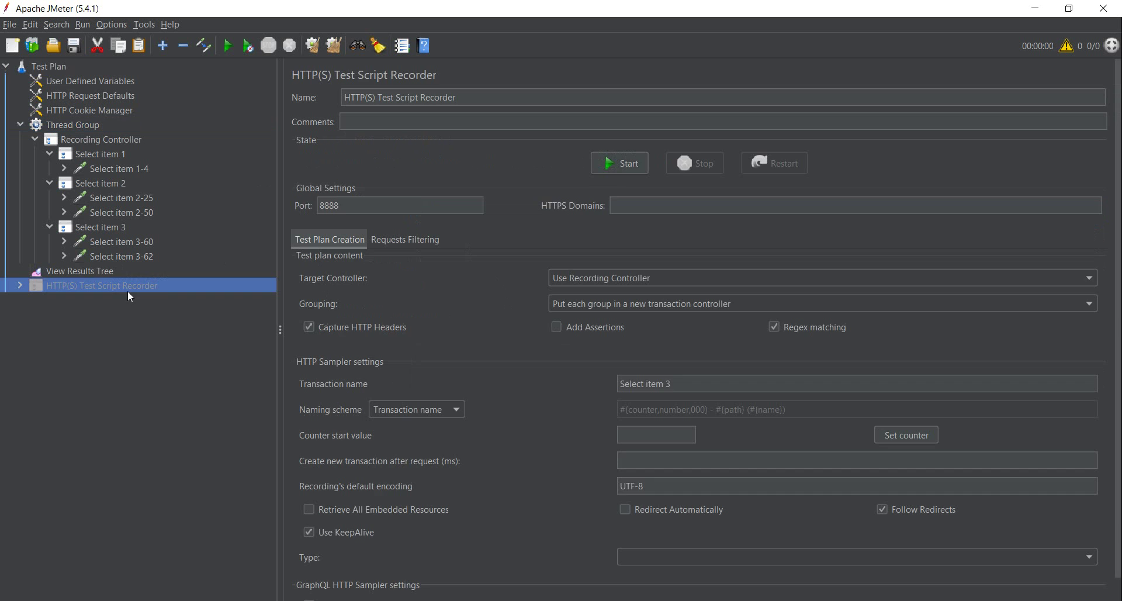
left_click(105, 270)
left_click(86, 125)
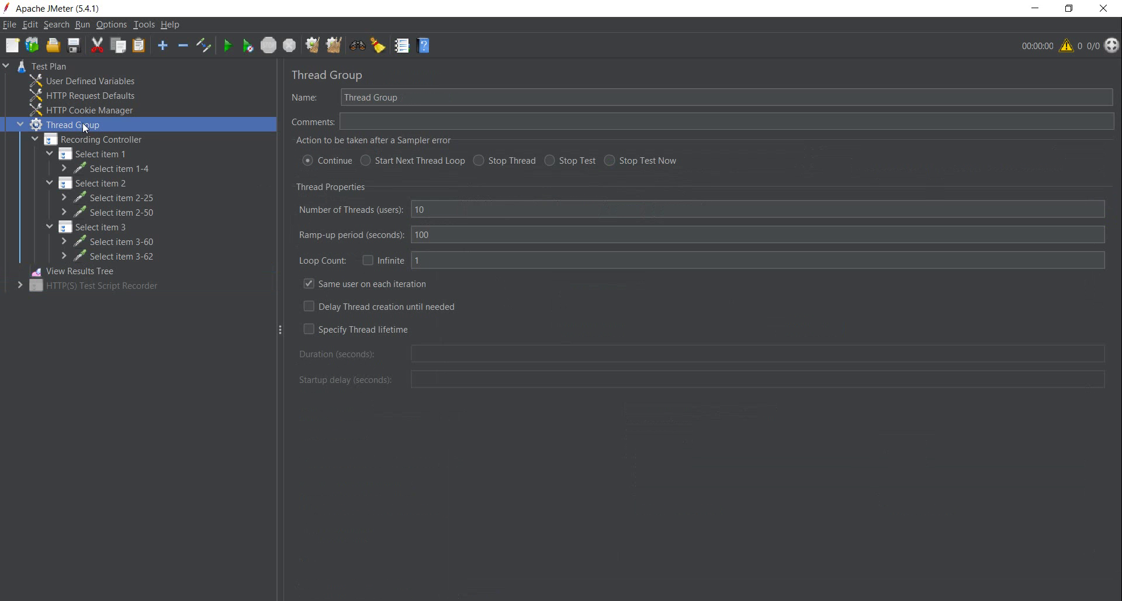
left_click(229, 46)
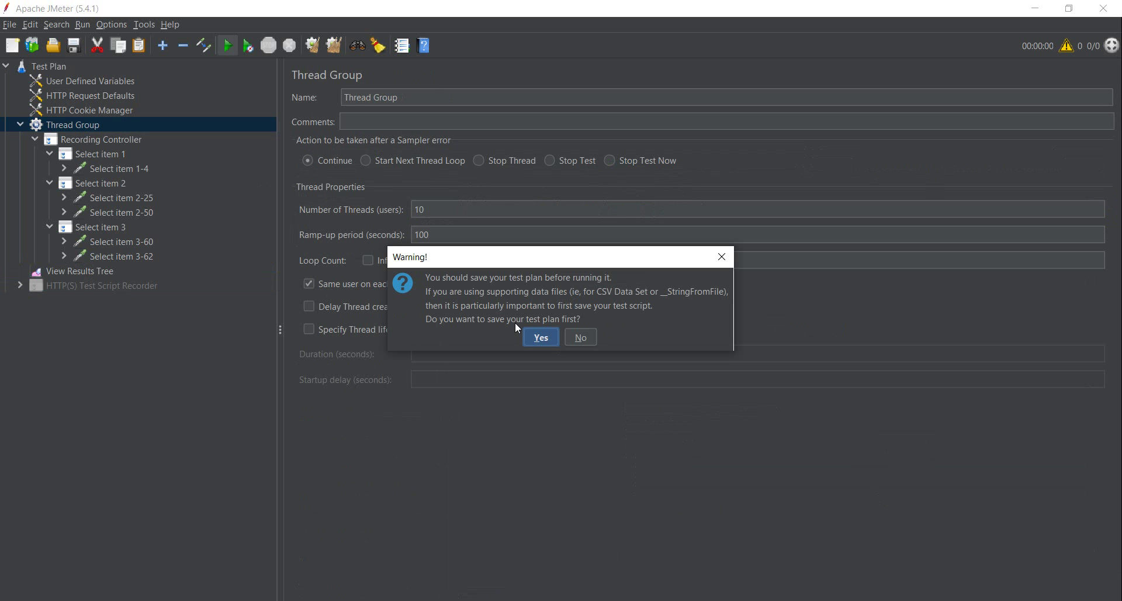
left_click(577, 337)
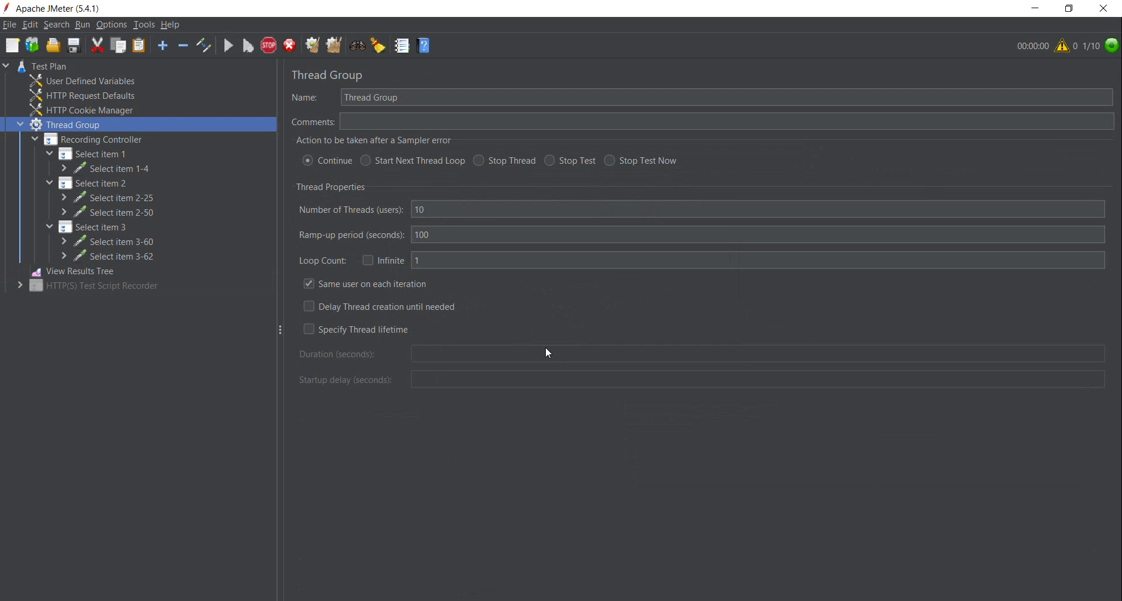
Look through the sampler results in View Results Tree and shut down the running test.
left_click(68, 272)
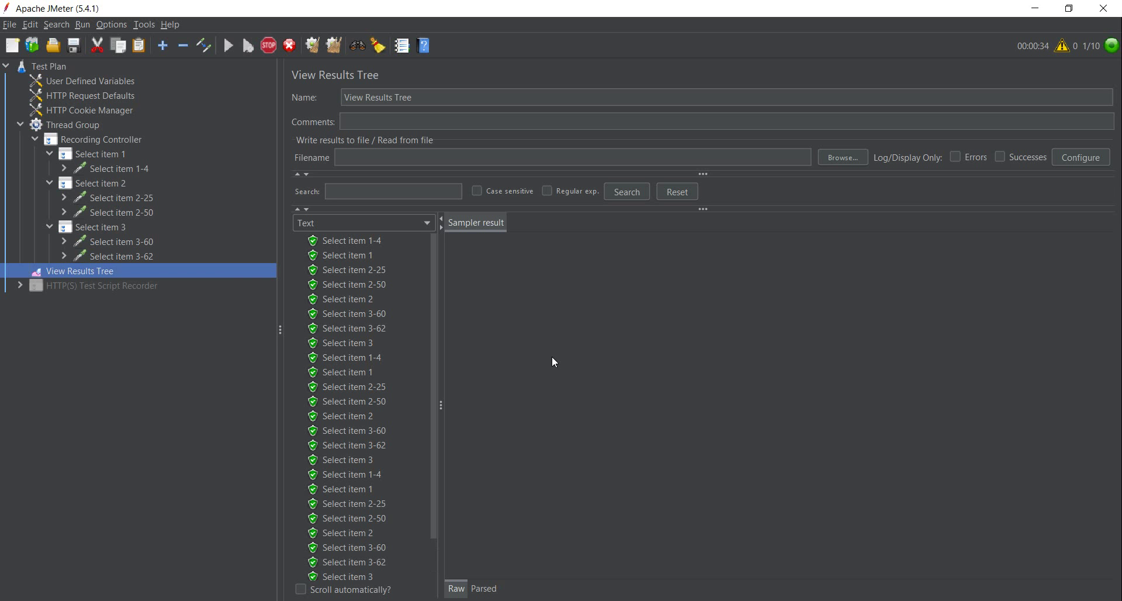
scroll(388, 426, "down", 2)
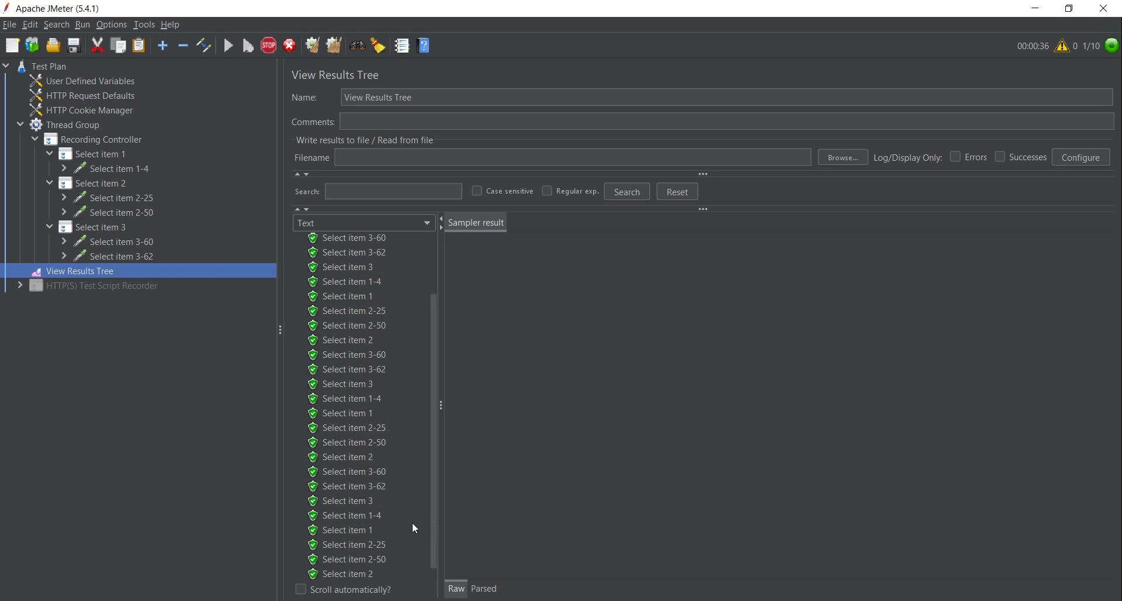
scroll(412, 517, "down", 1)
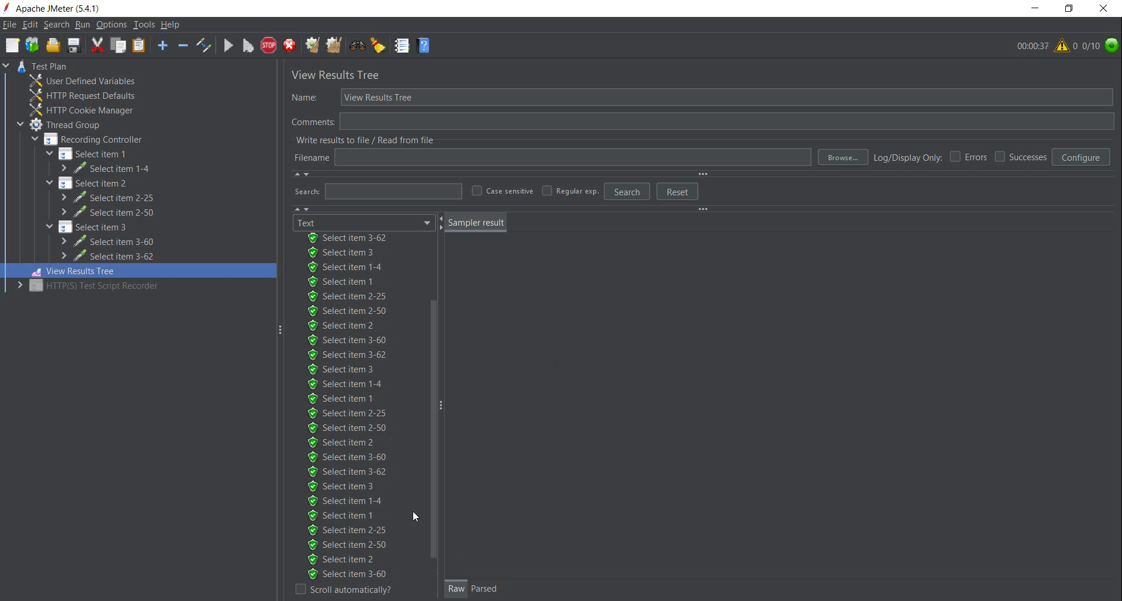
left_click(289, 45)
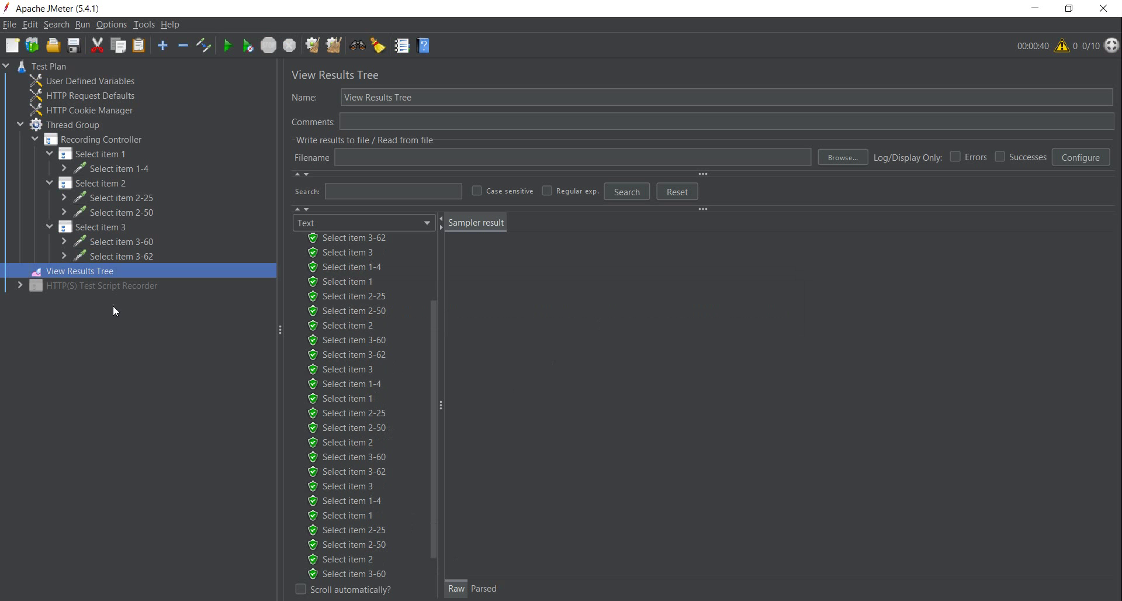
scroll(387, 257, "up", 3)
Add a Constant Timer to the Thread Group, keeping its thread delay at 300 milliseconds.
left_click(79, 124)
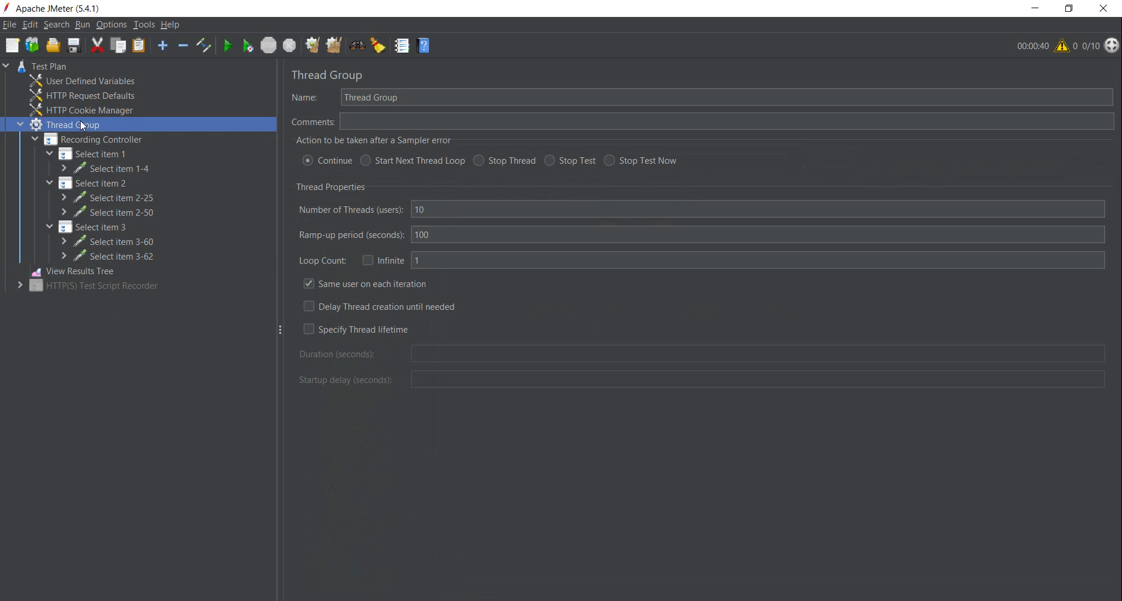
right_click(81, 126)
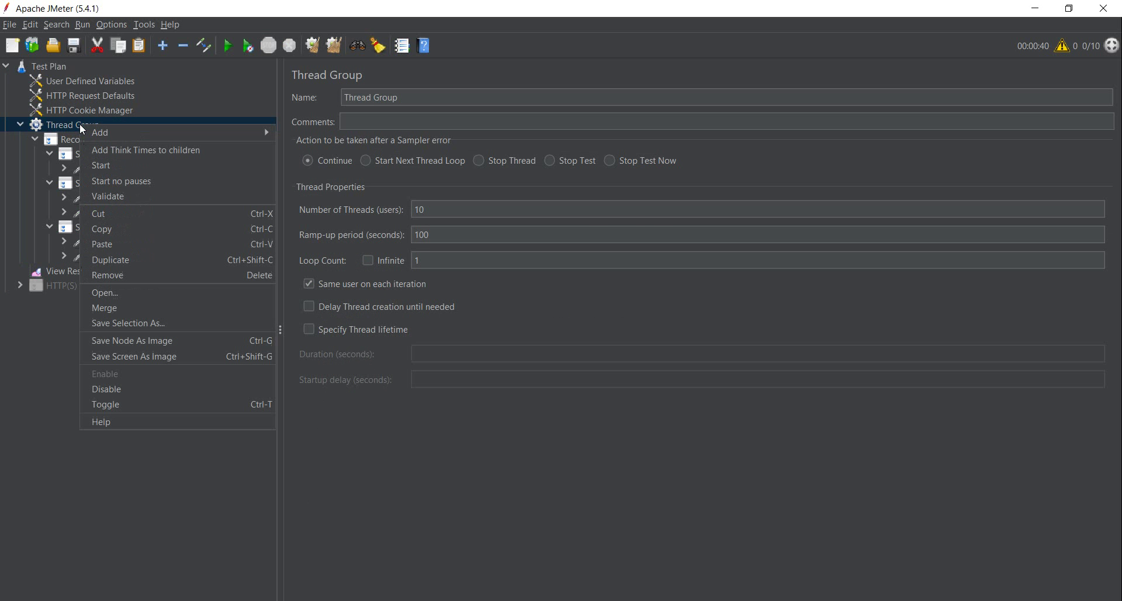
mouse_move(160, 134)
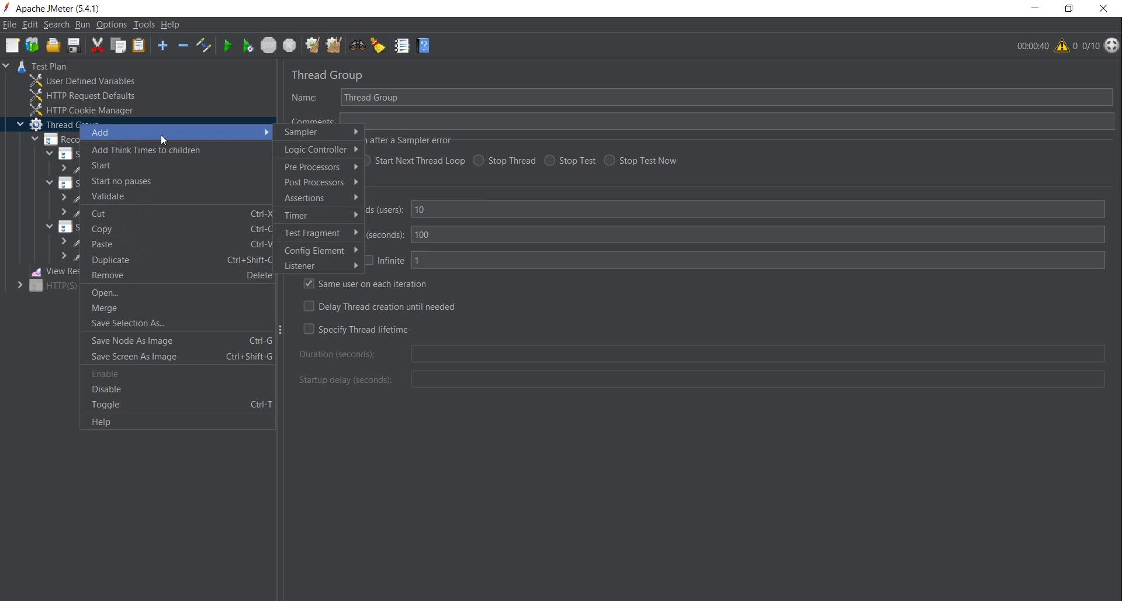
mouse_move(340, 216)
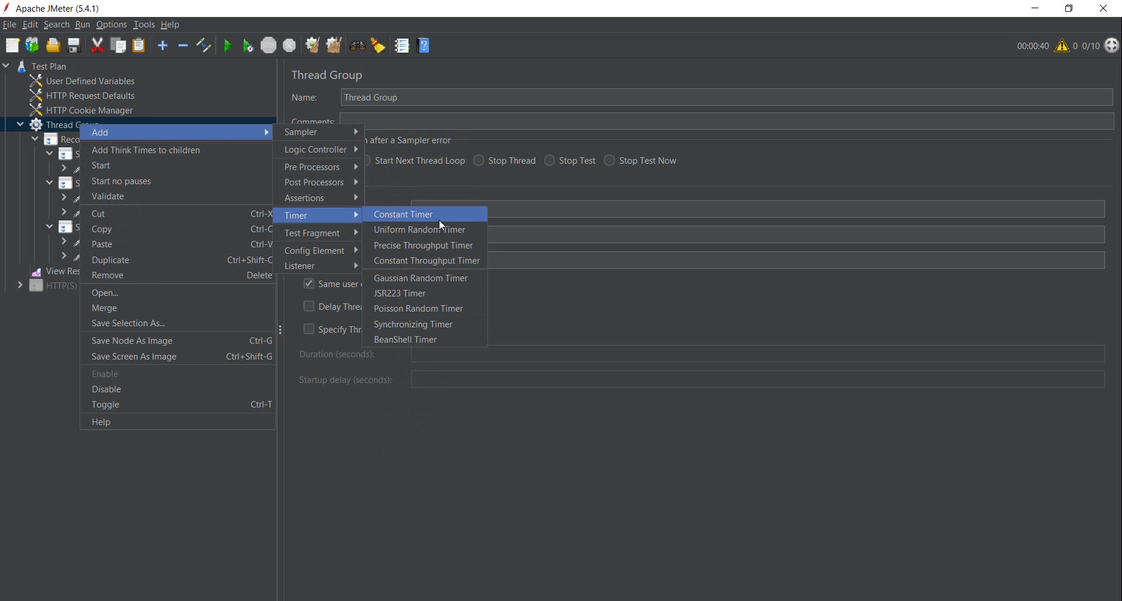
left_click(384, 218)
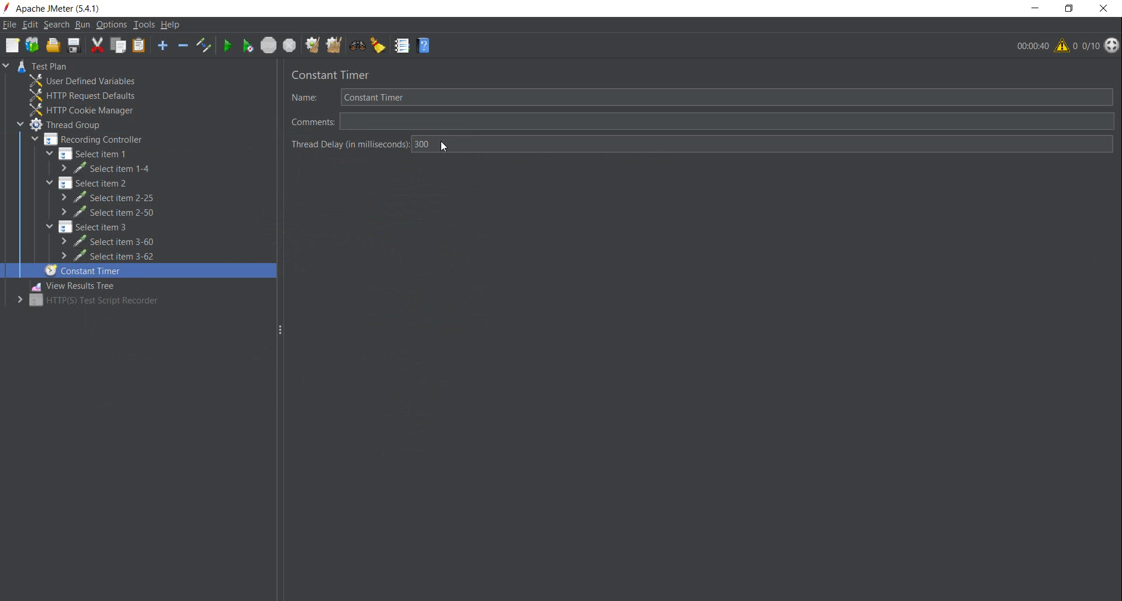
double_click(425, 145)
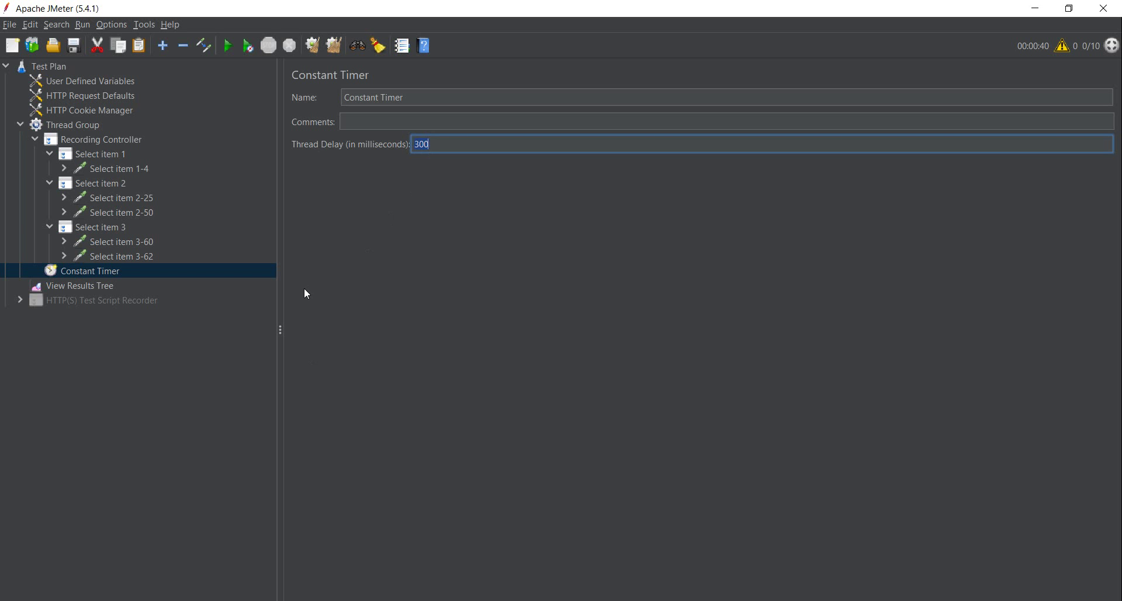
Review the Thread Group and the requests under Select item 1 and 2, and clear all results from View Results Tree.
left_click(86, 286)
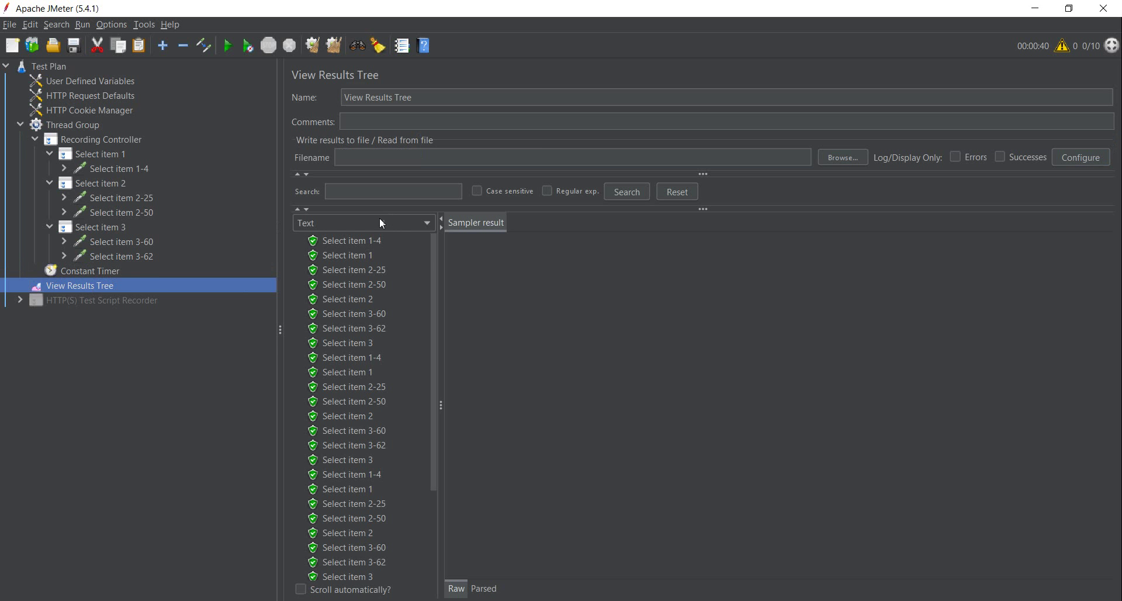
left_click(95, 125)
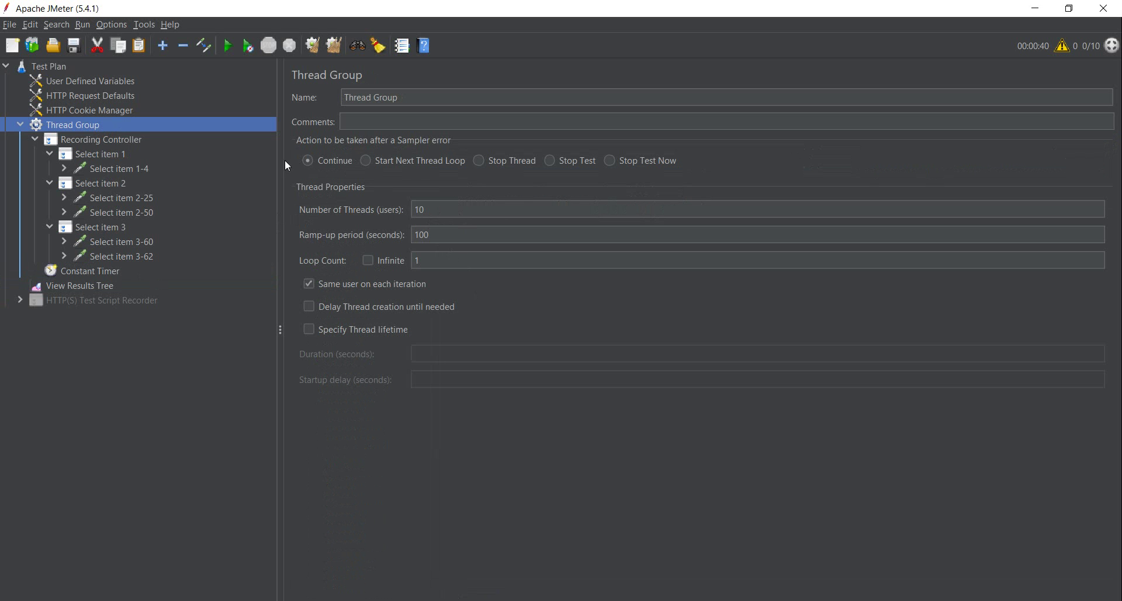
left_click(98, 155)
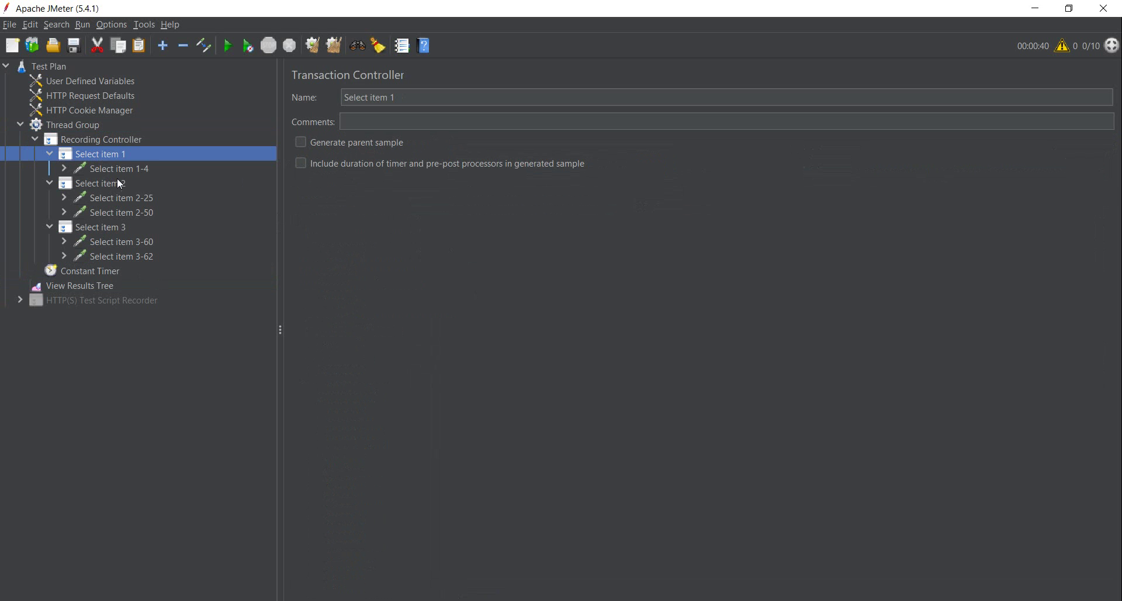
left_click(134, 173)
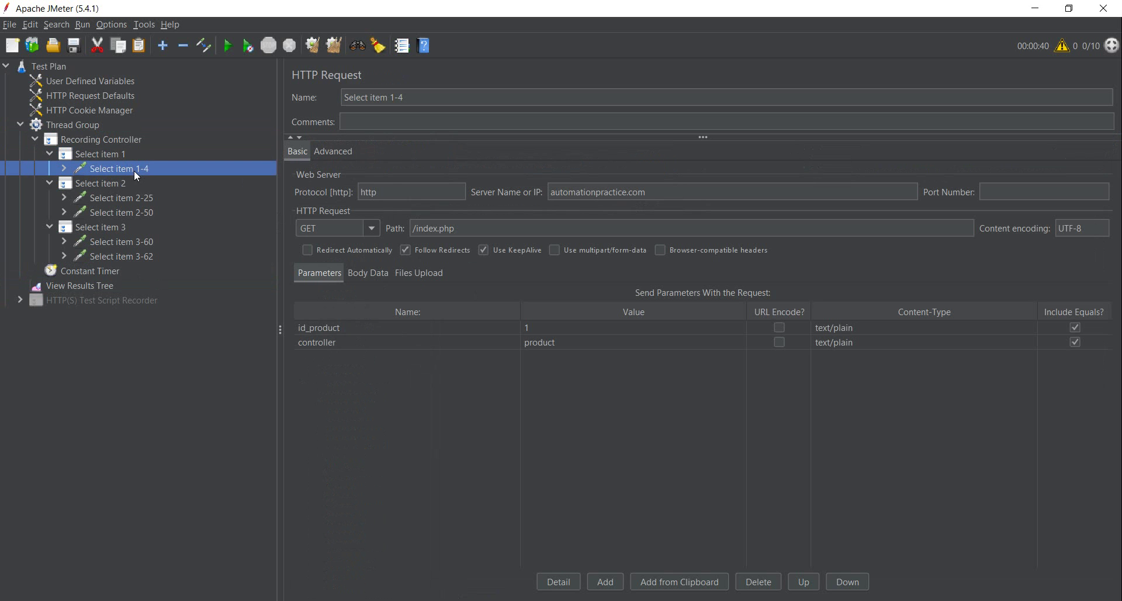
left_click(138, 202)
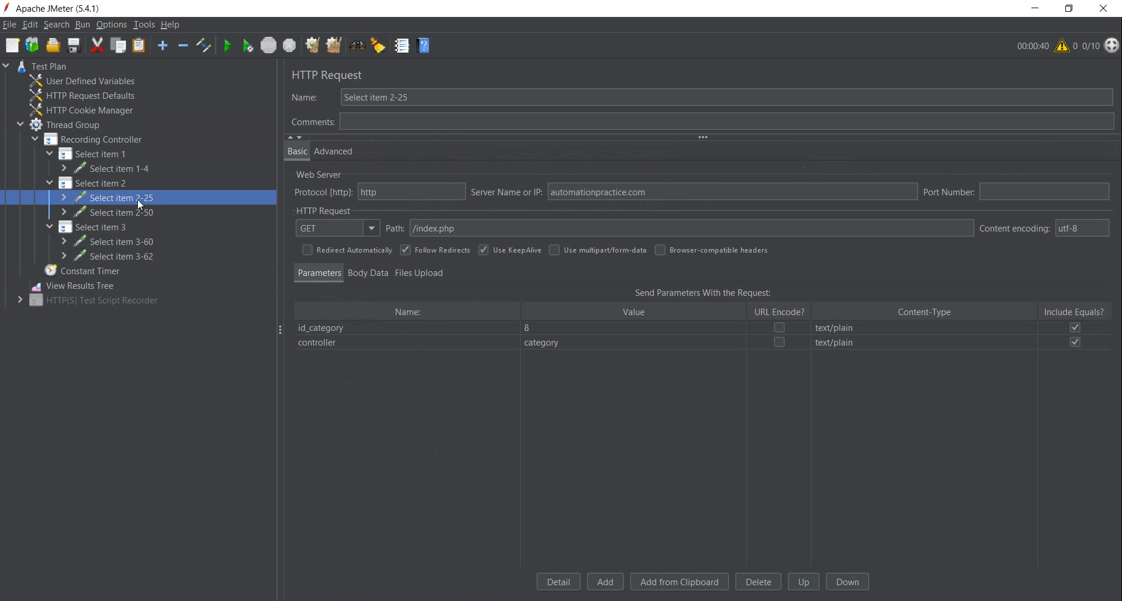
left_click(142, 212)
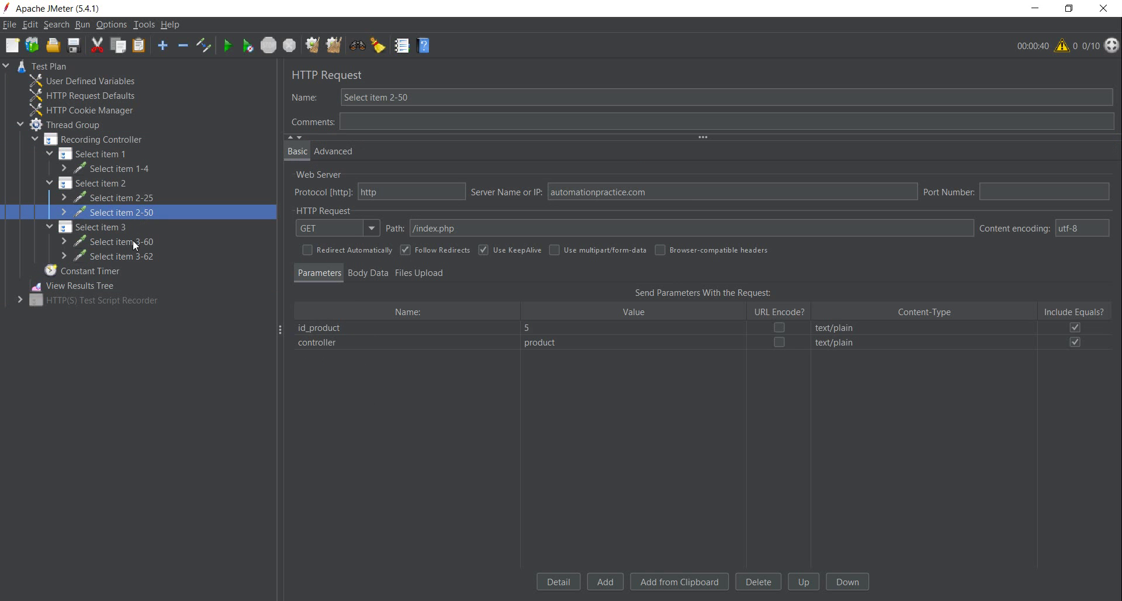
left_click(103, 286)
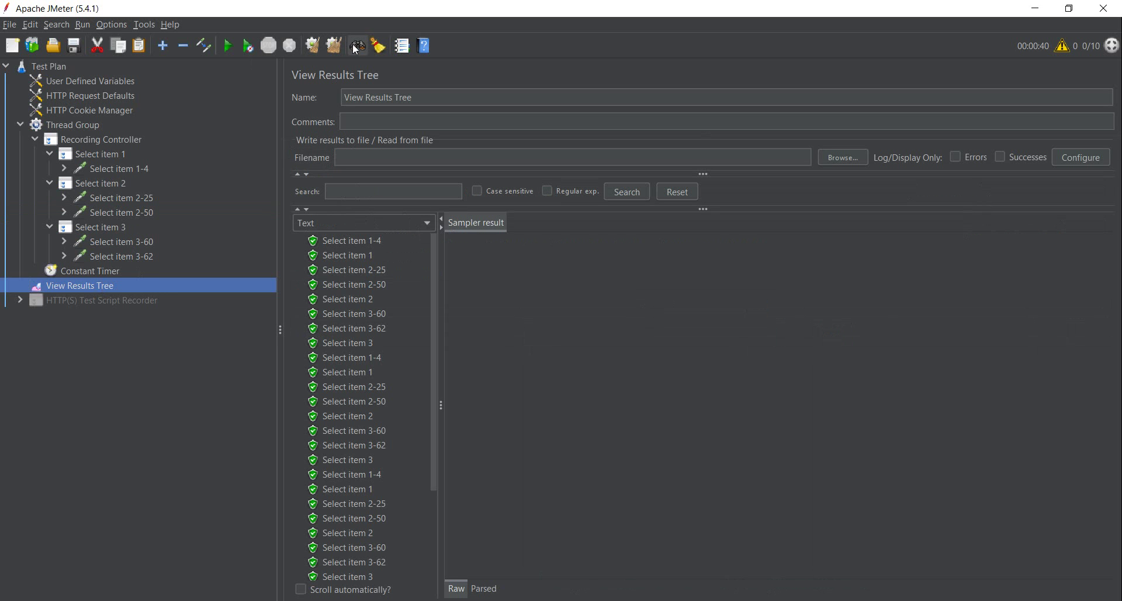
left_click(334, 45)
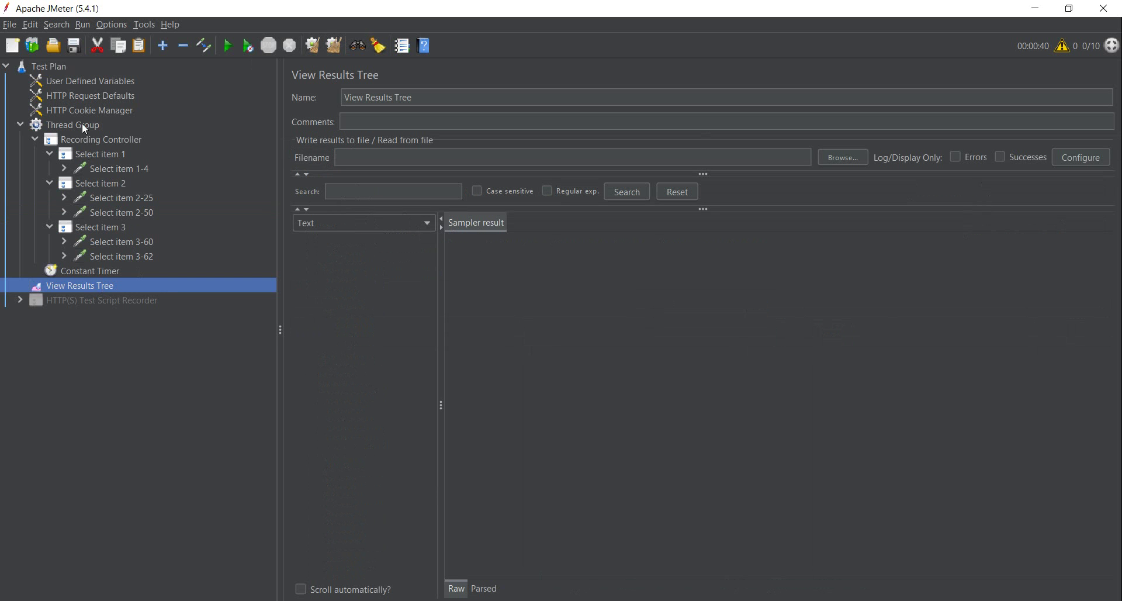
Move View Results Tree into the Thread Group below the Constant Timer and start the test run without saving the test plan.
left_click(94, 271)
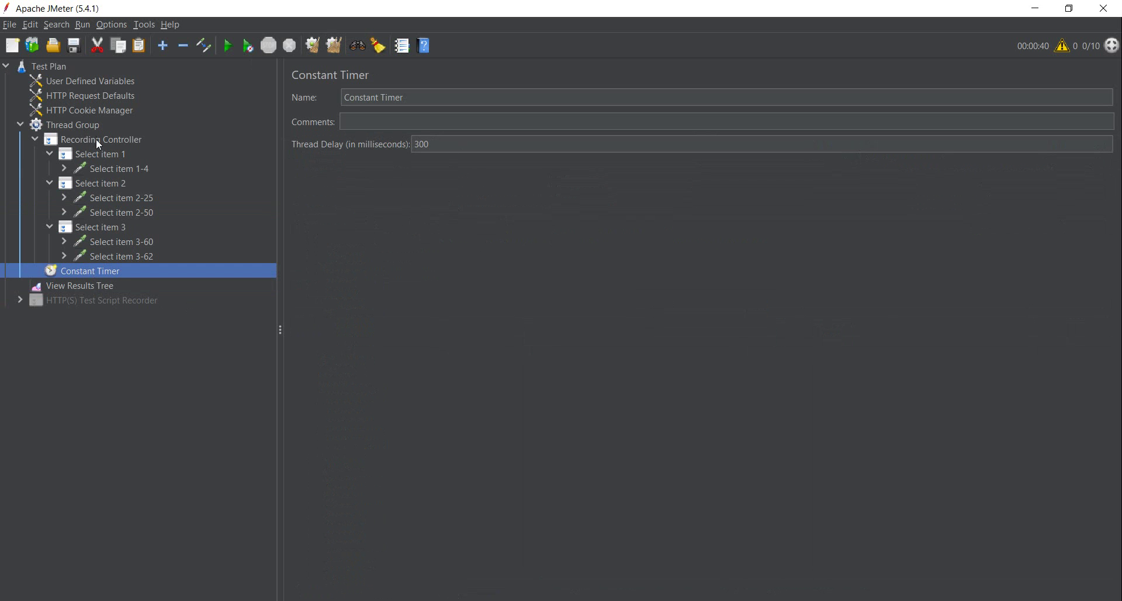
left_click(82, 124)
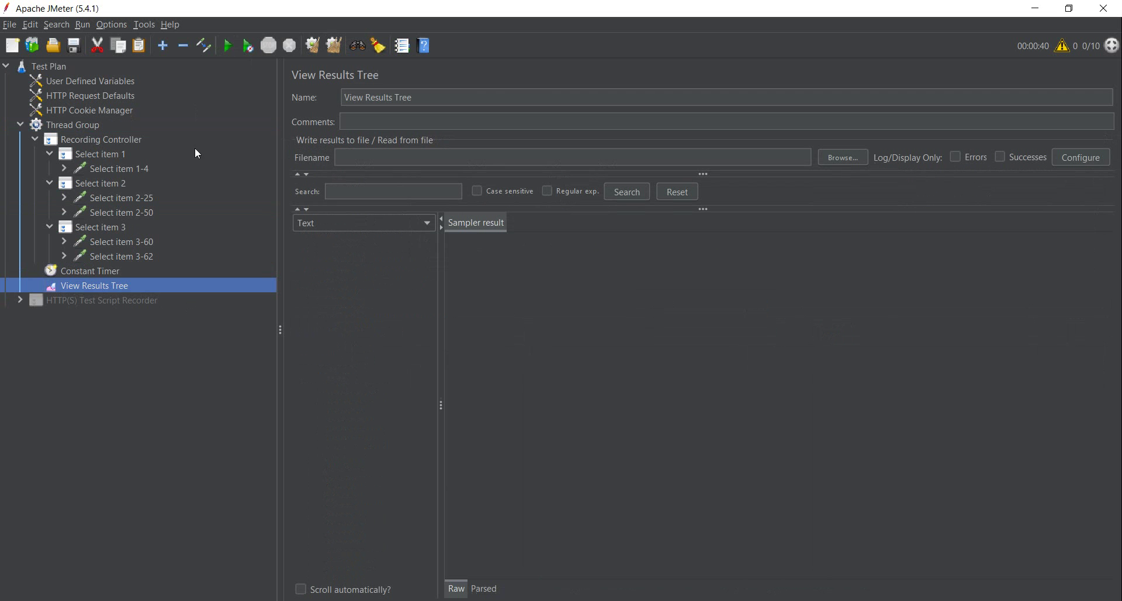
left_click(227, 45)
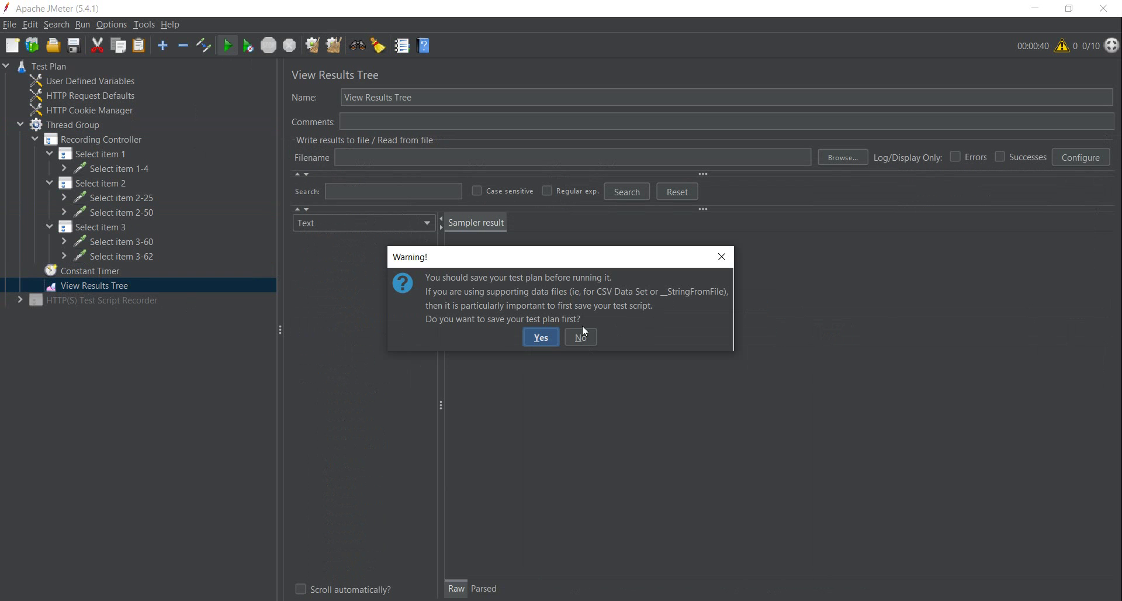
left_click(581, 341)
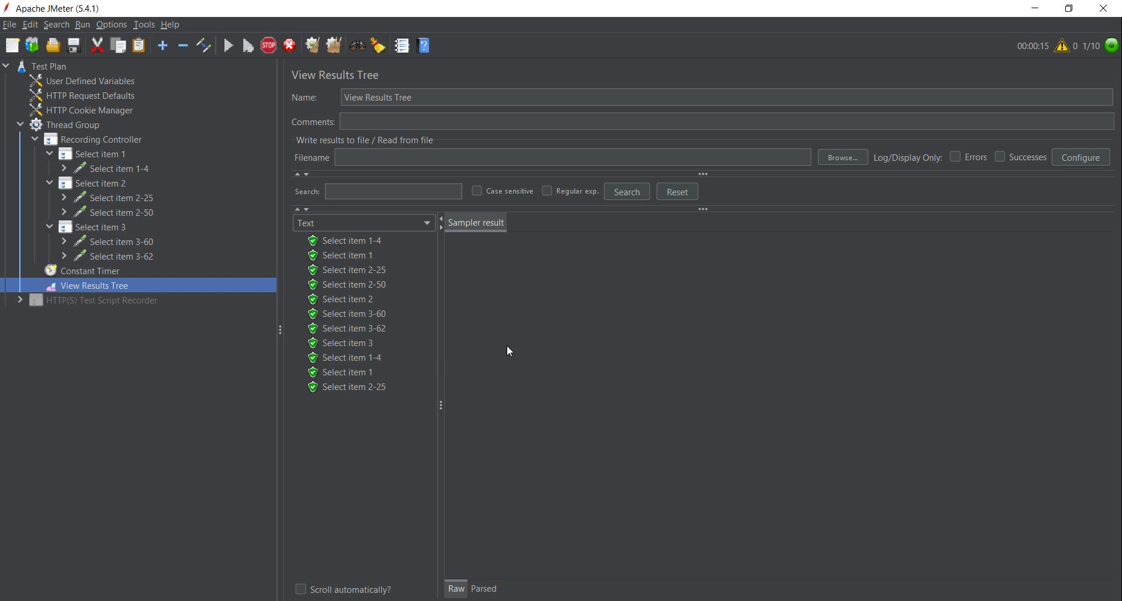
Look through the sampler results in View Results Tree while the test with the Constant Timer runs.
left_click(391, 225)
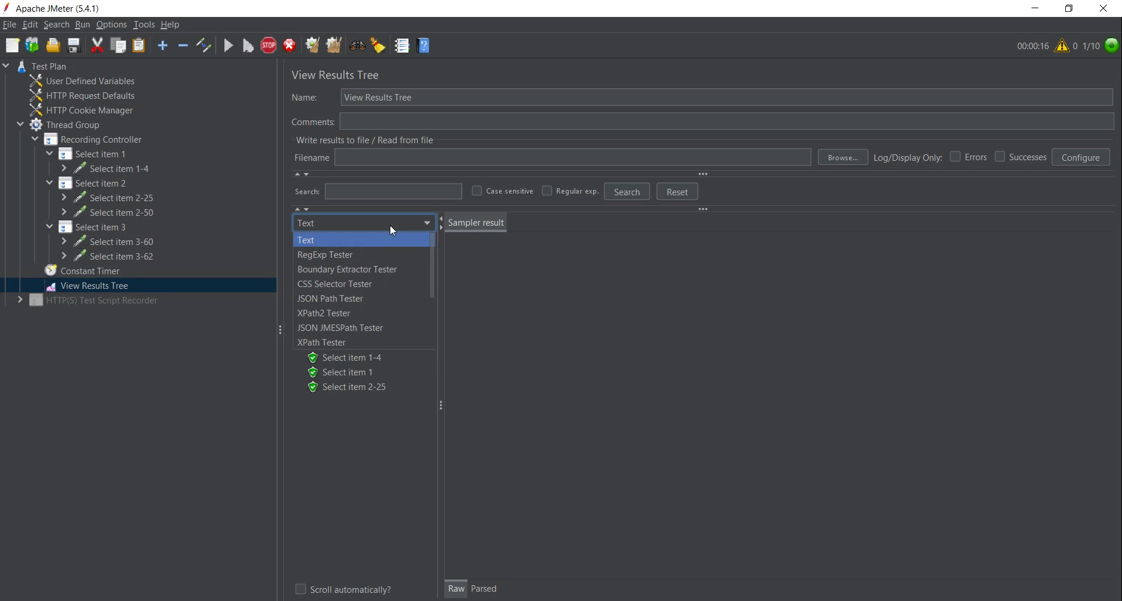
left_click(584, 287)
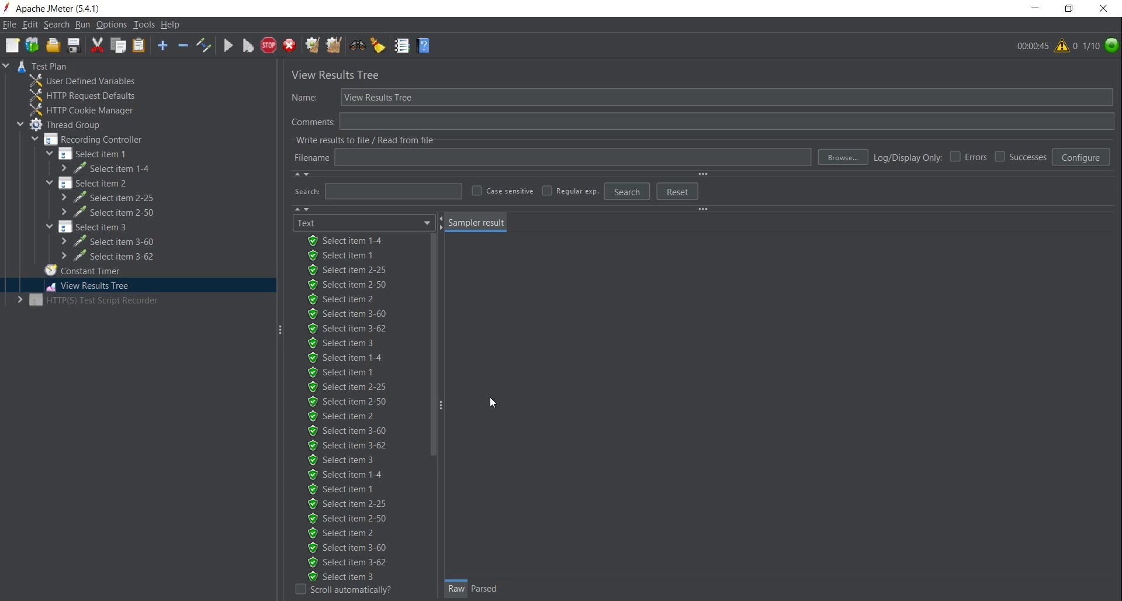
scroll(428, 381, "down", 5)
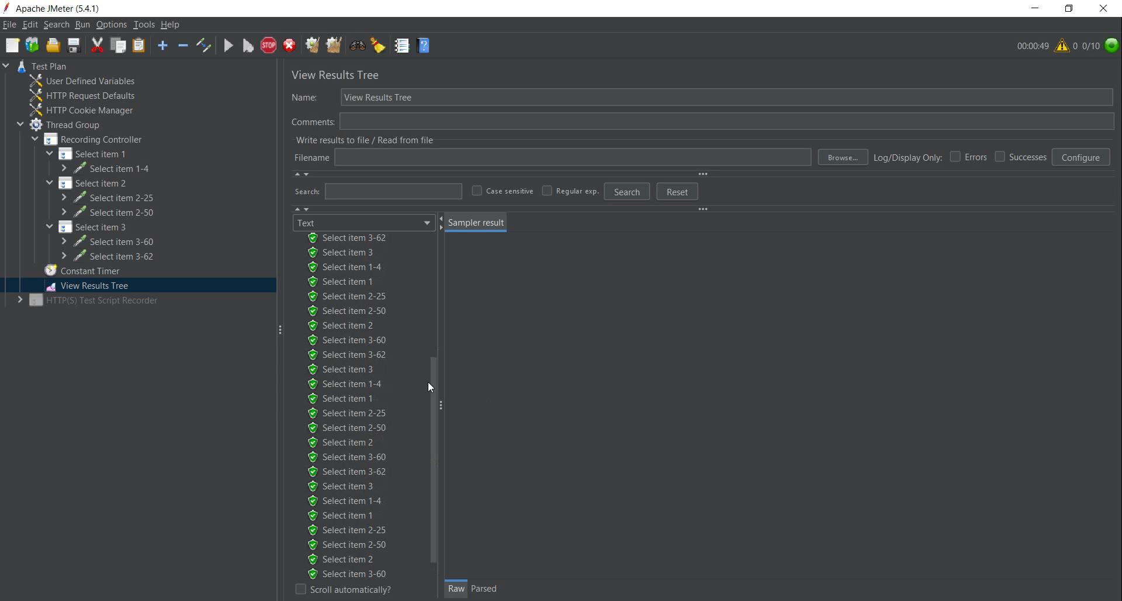
Disable the Constant Timer in the Thread Group.
left_click(99, 275)
right_click(98, 277)
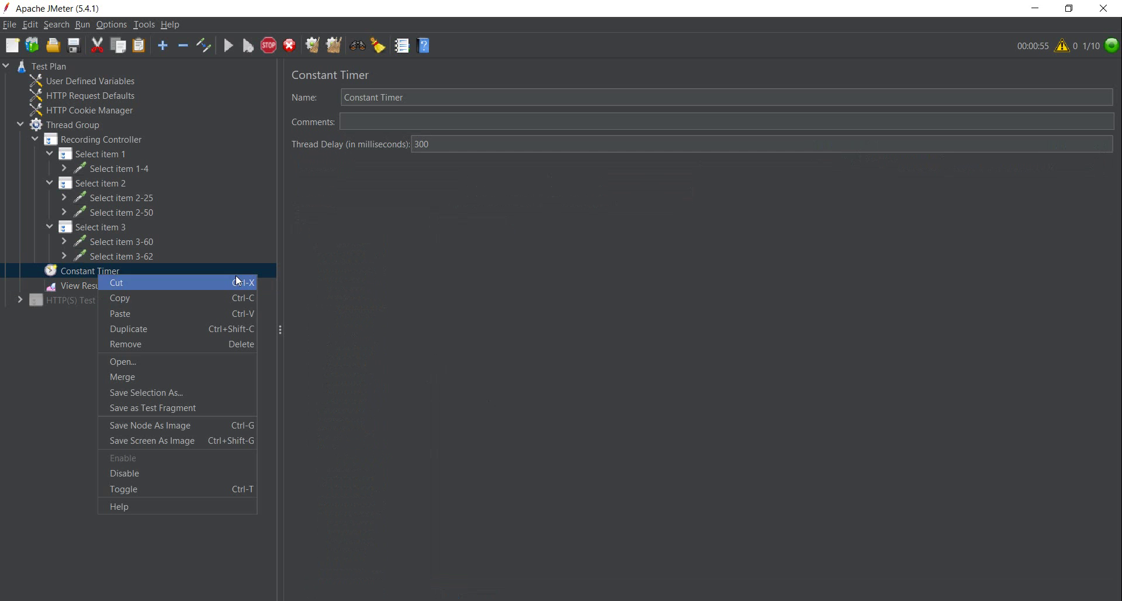
left_click(203, 473)
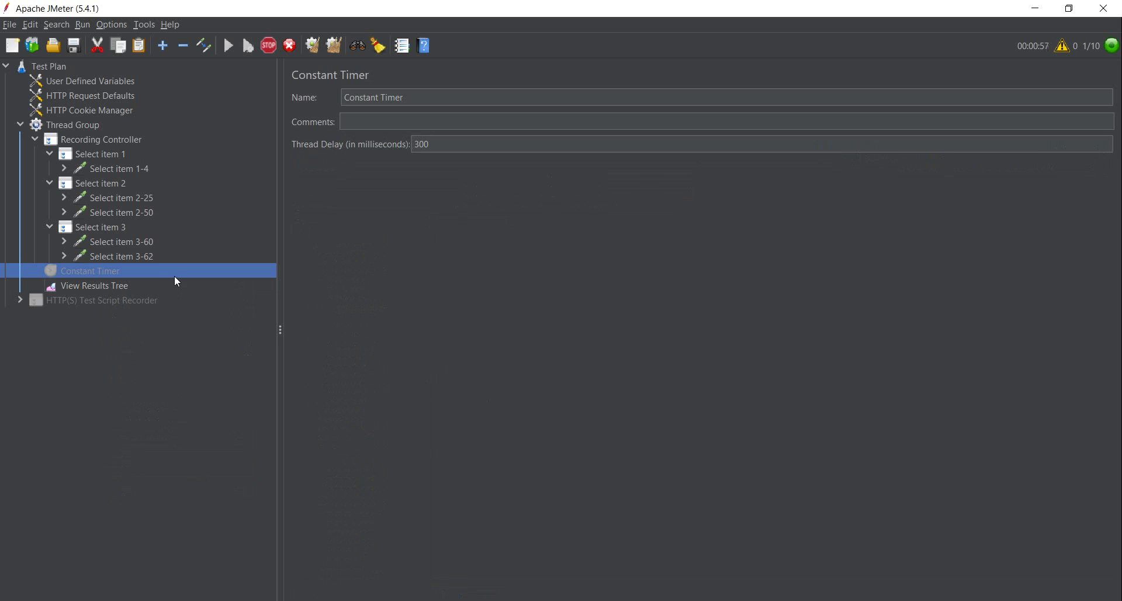
Add a Gaussian Random Timer to the Thread Group, keeping the deviation at 100.0 and the constant delay offset at 300 milliseconds.
left_click(89, 128)
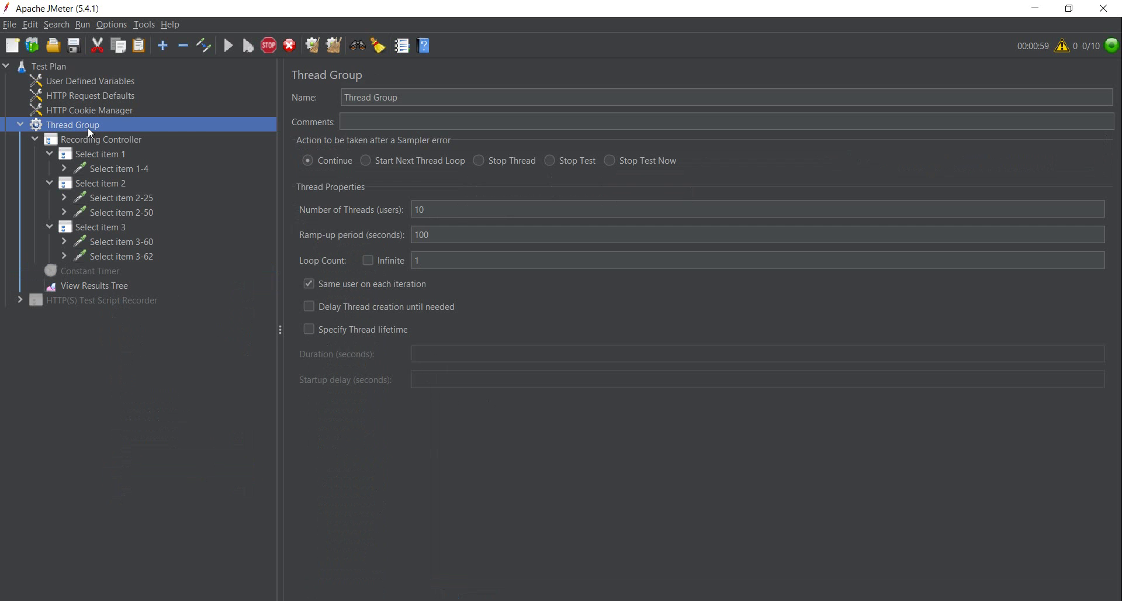
right_click(90, 125)
mouse_move(176, 141)
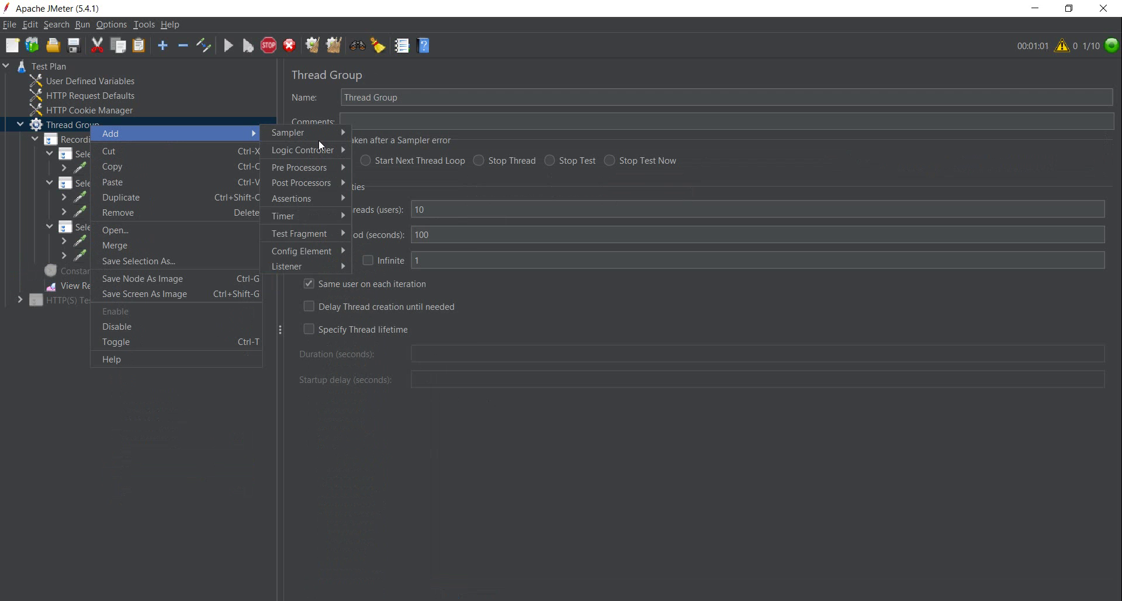
mouse_move(316, 210)
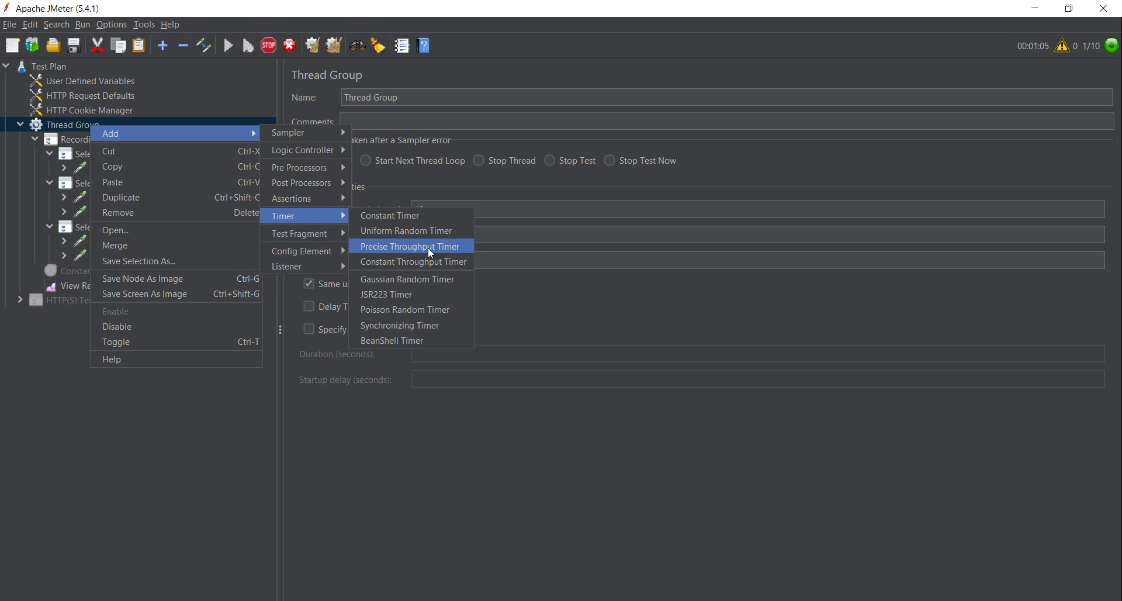
left_click(440, 281)
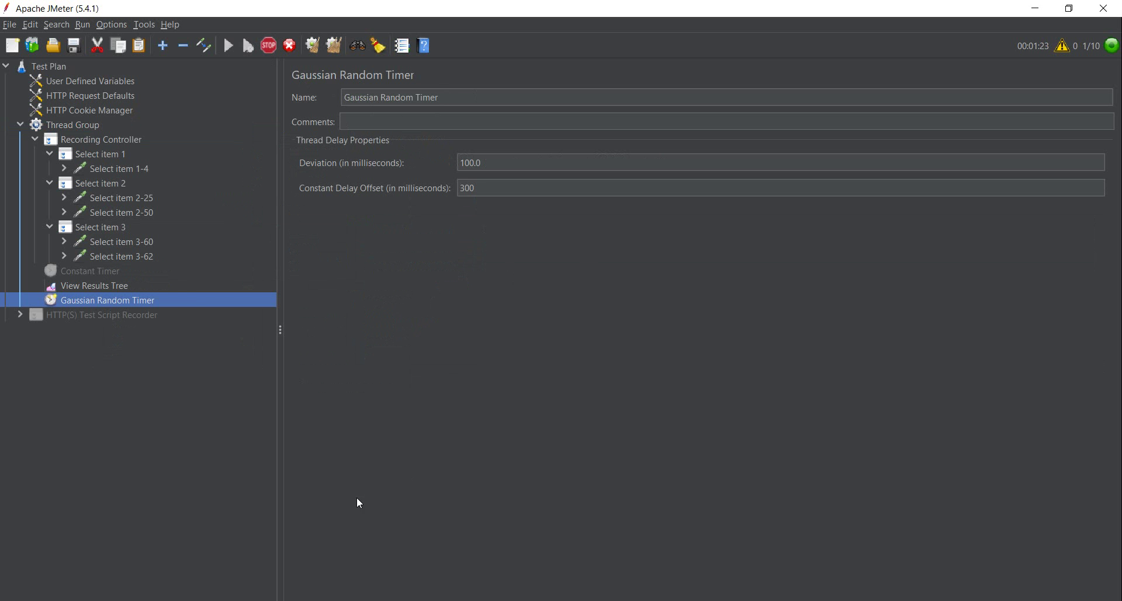
left_click(696, 590)
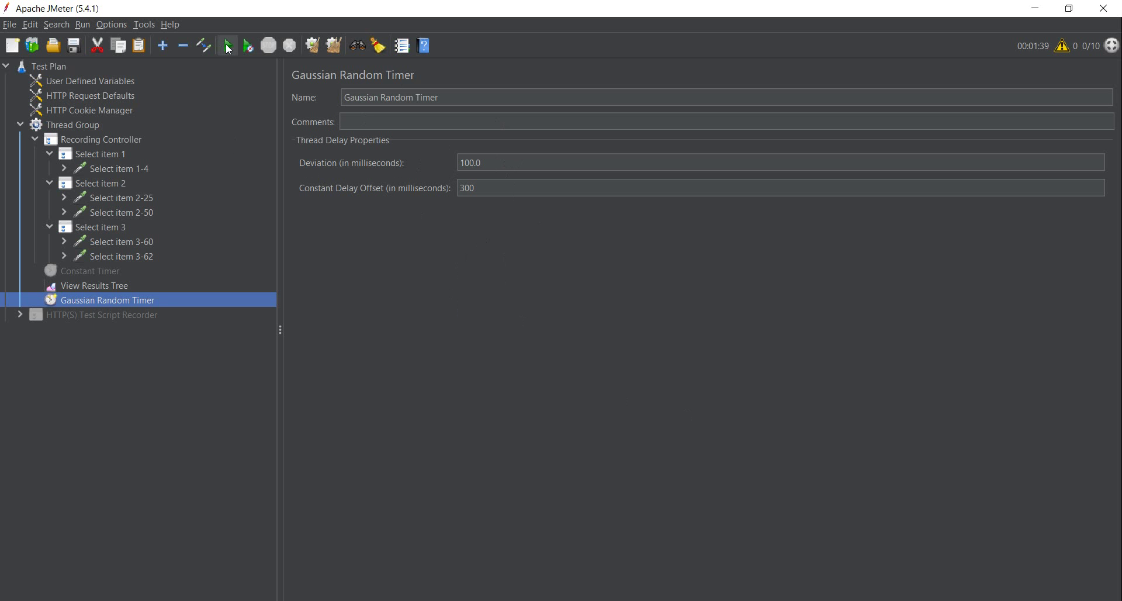
Start a test run with the Gaussian Random Timer without saving the test plan.
left_click(96, 123)
left_click(229, 45)
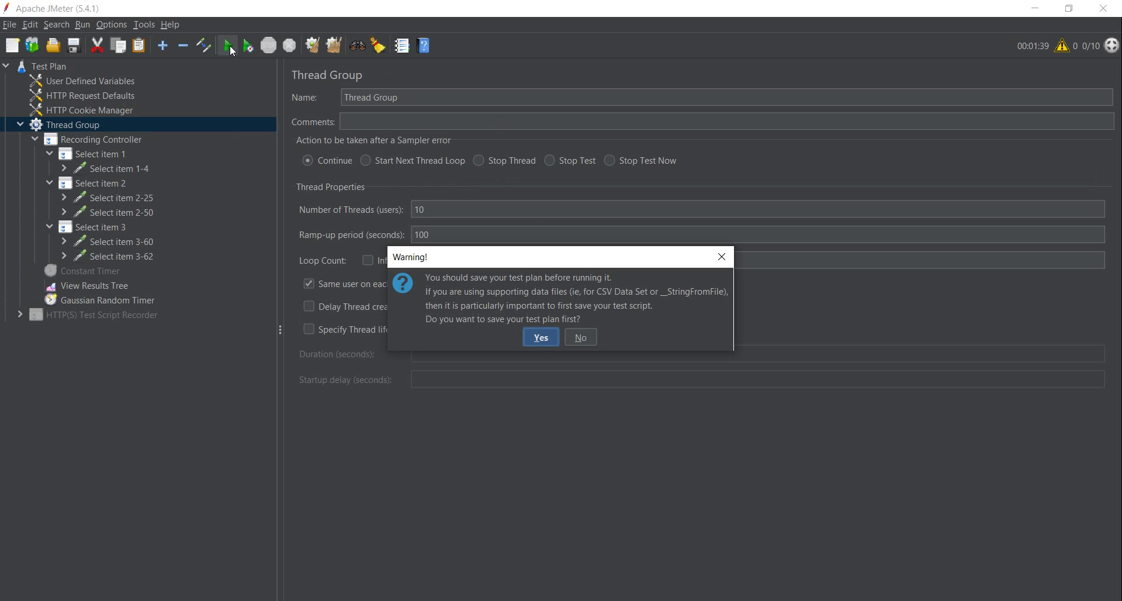
left_click(575, 339)
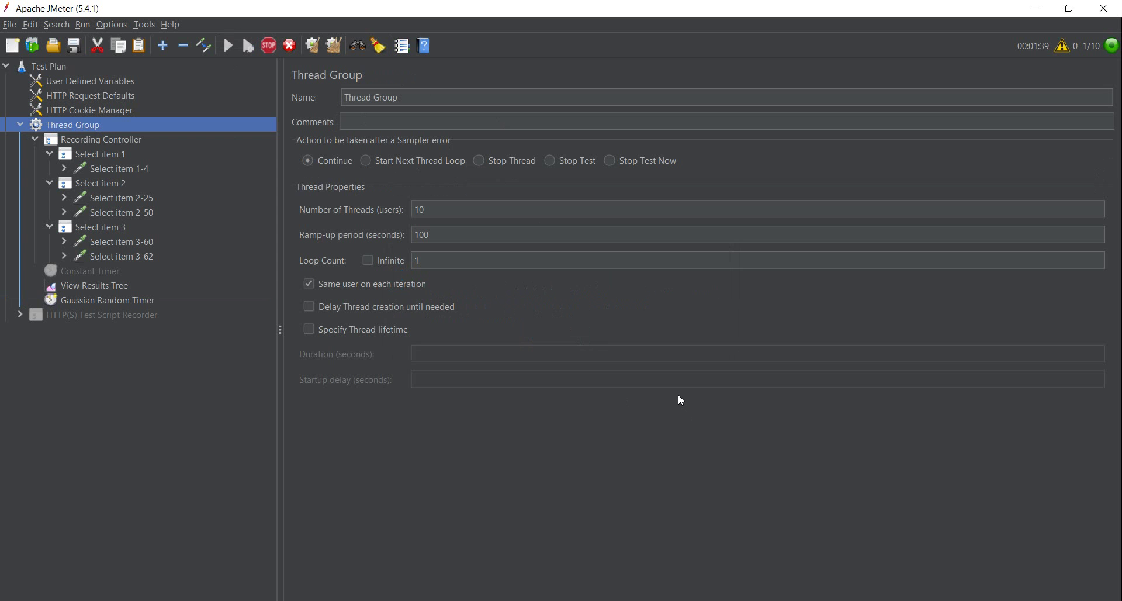
Clear the old results in View Results Tree, and shut down the running test after reviewing the new samples.
left_click(106, 285)
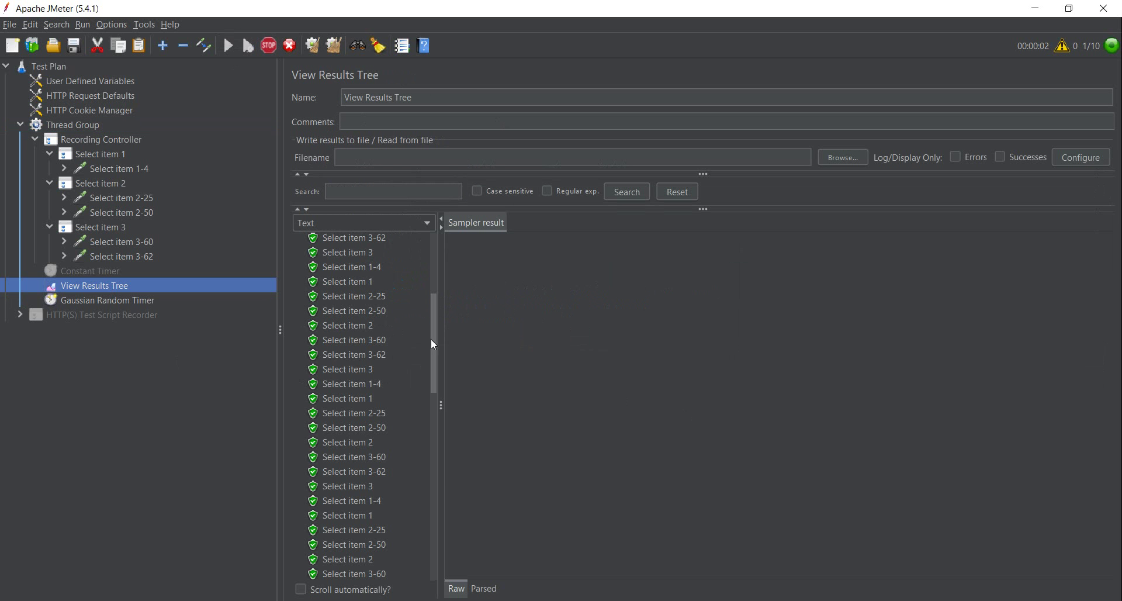
left_click_drag(432, 338, 434, 479)
left_click(334, 45)
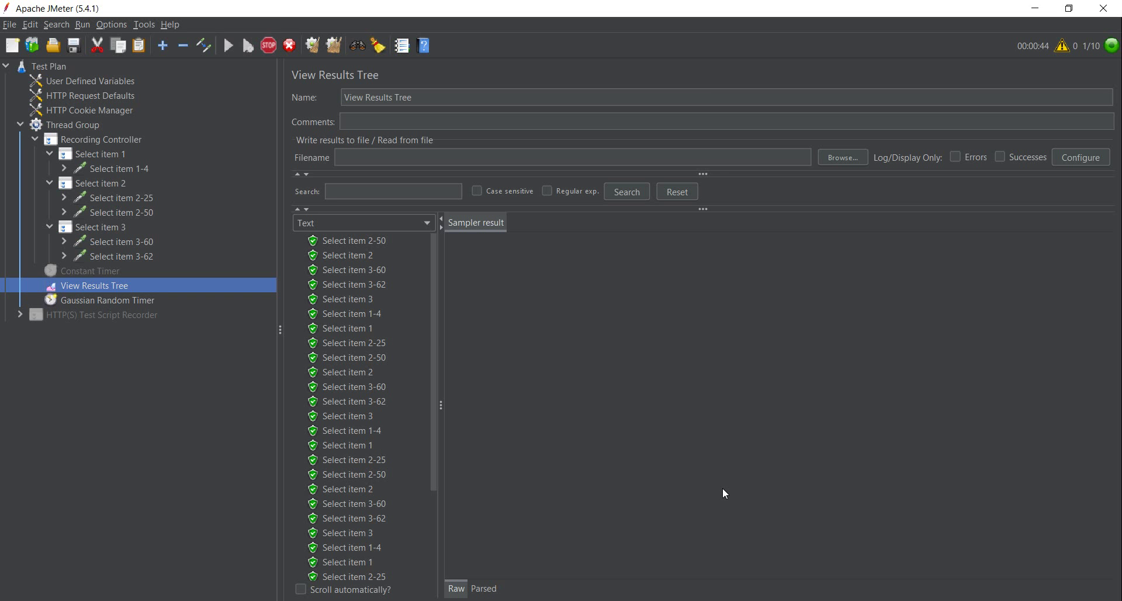
left_click(290, 46)
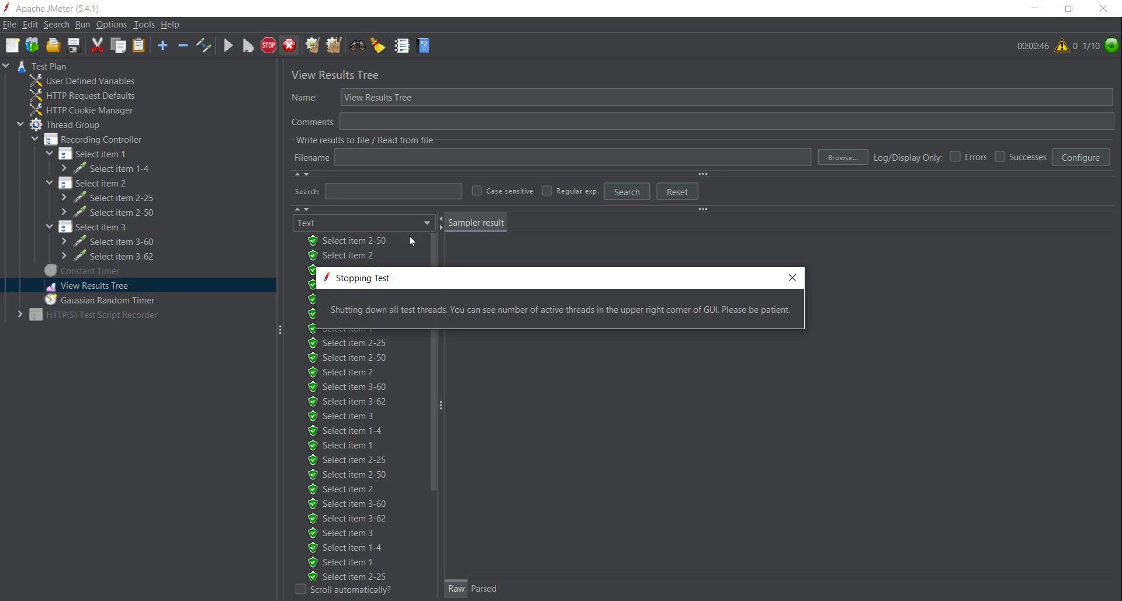
left_click(334, 50)
Disable the Gaussian Random Timer and move it directly below the Constant Timer.
left_click(107, 301)
right_click(108, 299)
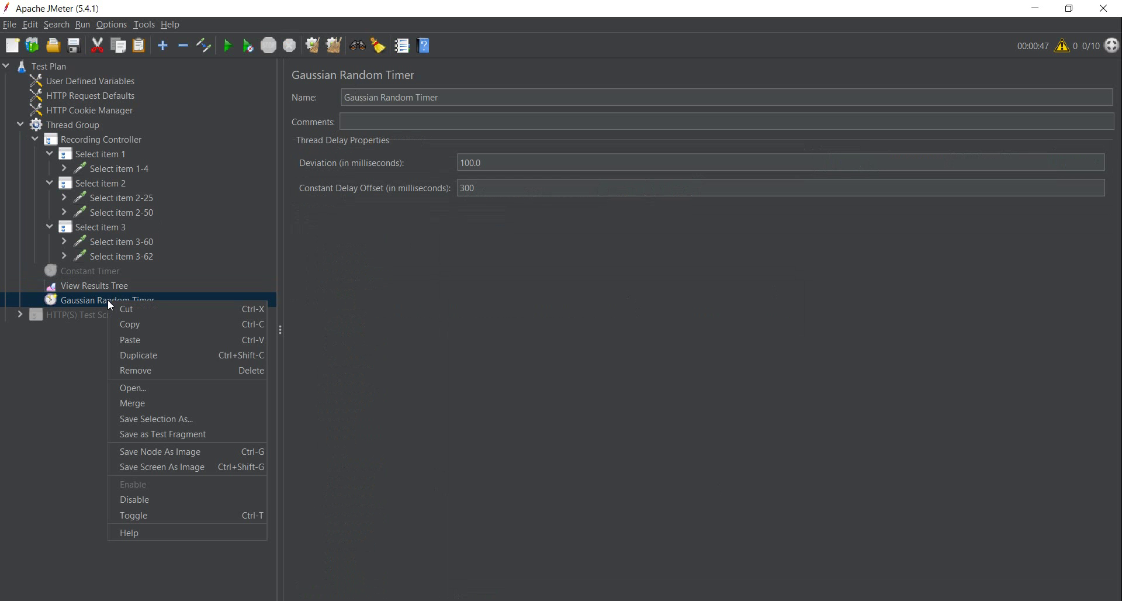
left_click(188, 501)
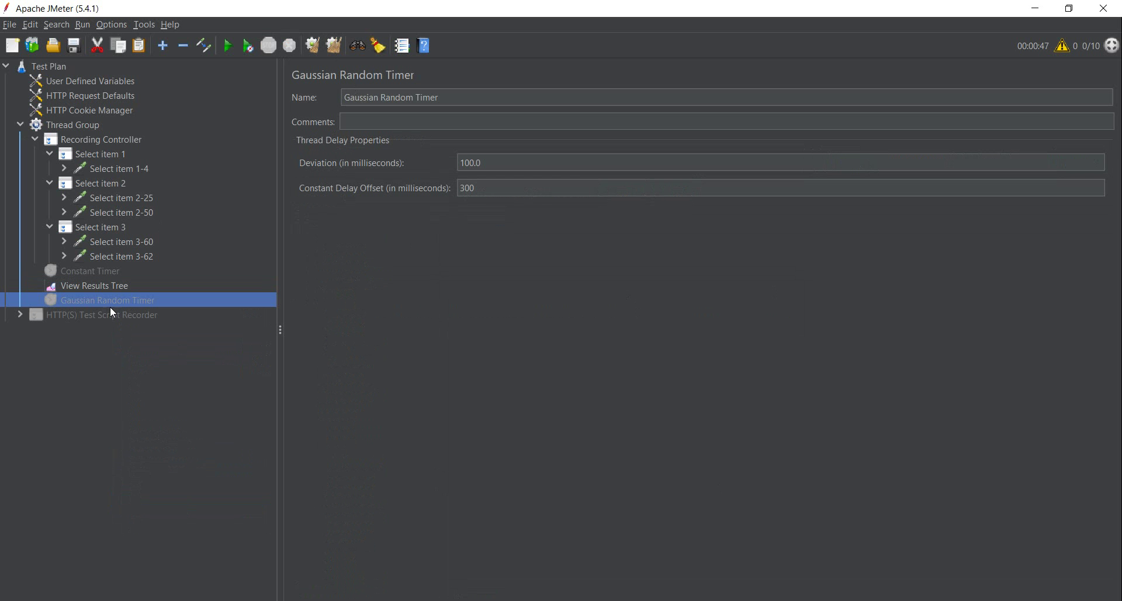
left_click_drag(107, 301, 108, 276)
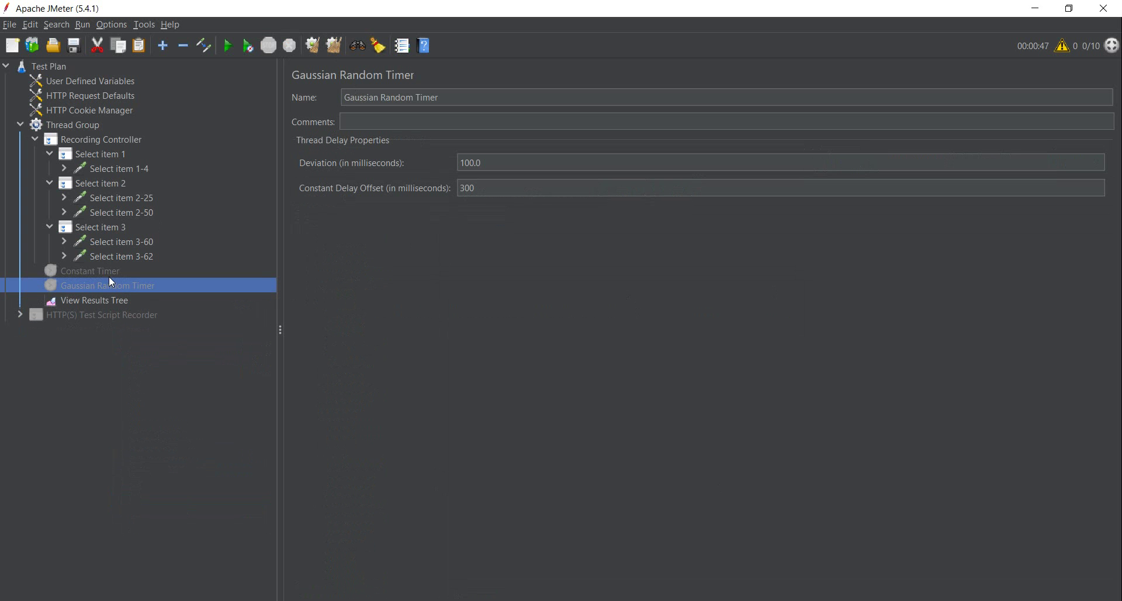
Add a Poisson Random Timer with its default delays to the Thread Group and view the Poisson distribution plot on Wikipedia in Chrome.
left_click(90, 140)
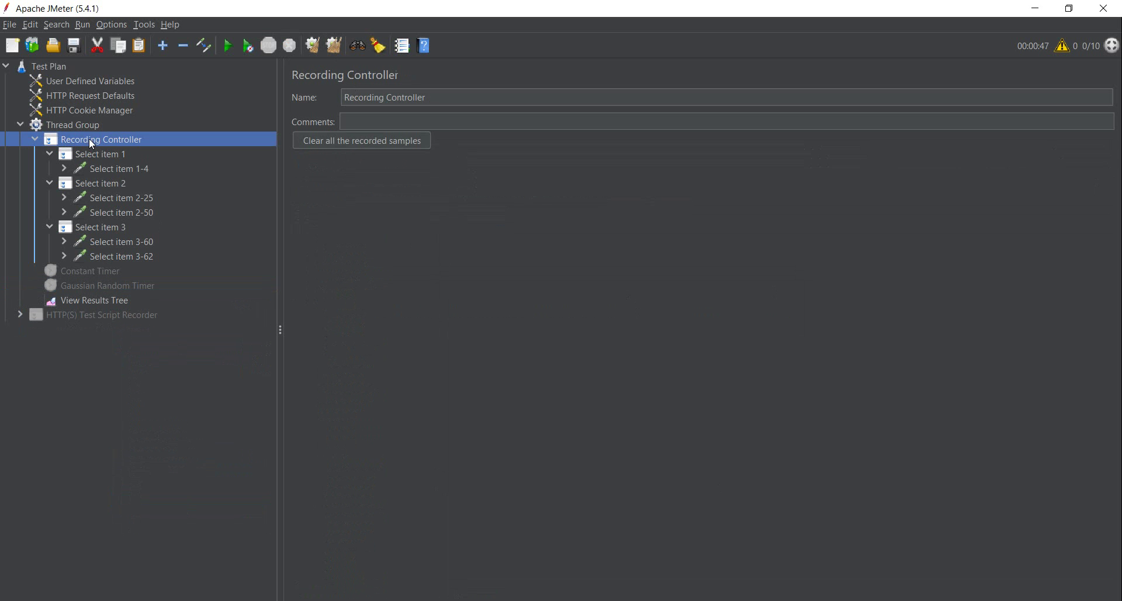
left_click(79, 124)
right_click(78, 123)
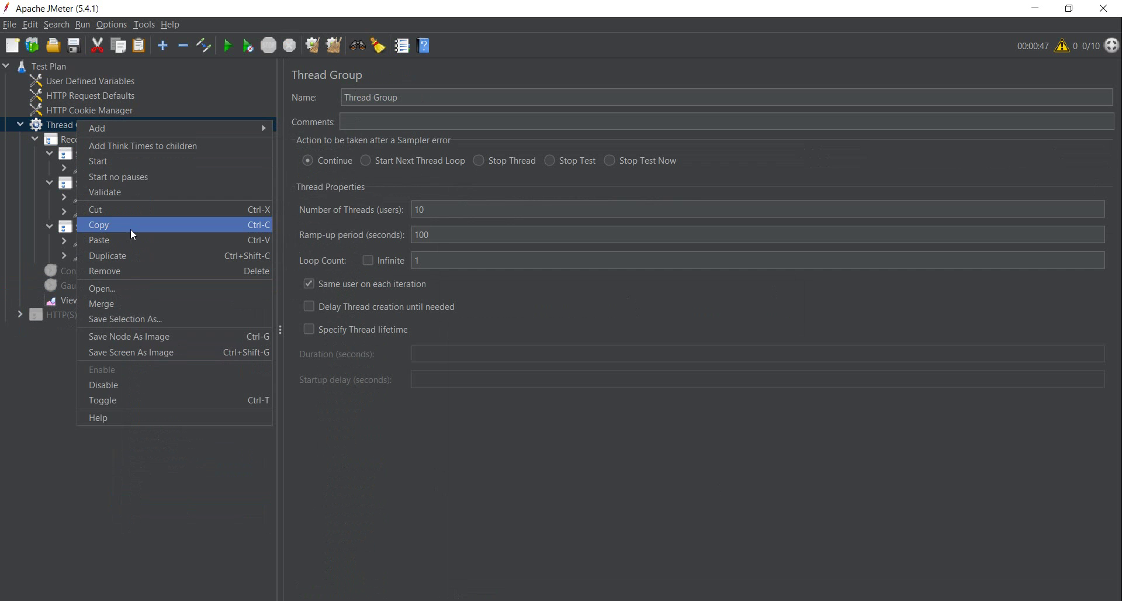
mouse_move(172, 127)
mouse_move(328, 209)
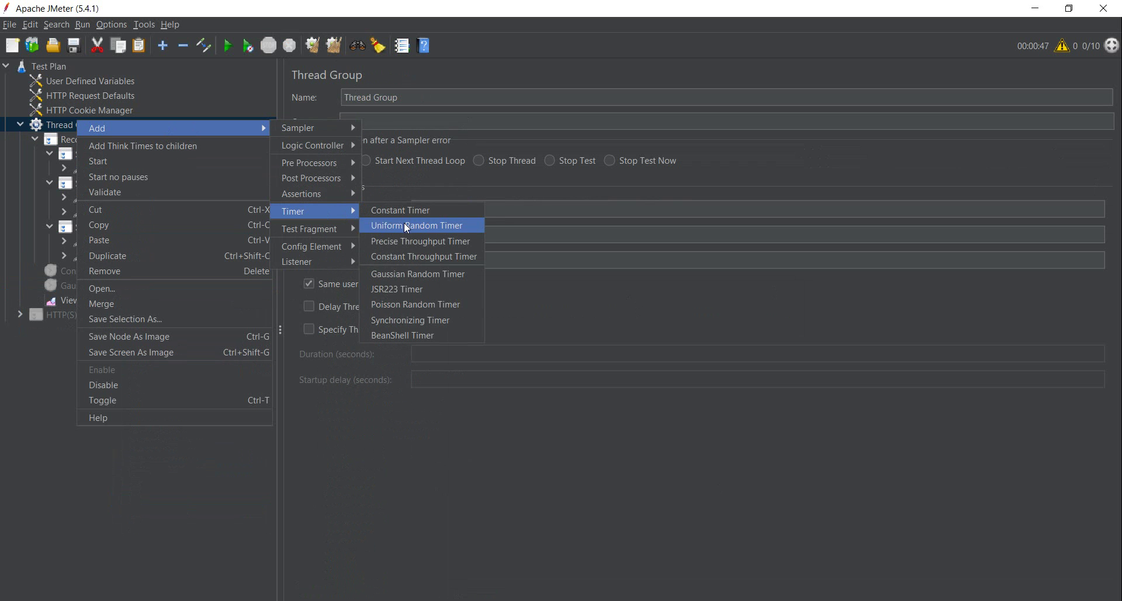
left_click(437, 309)
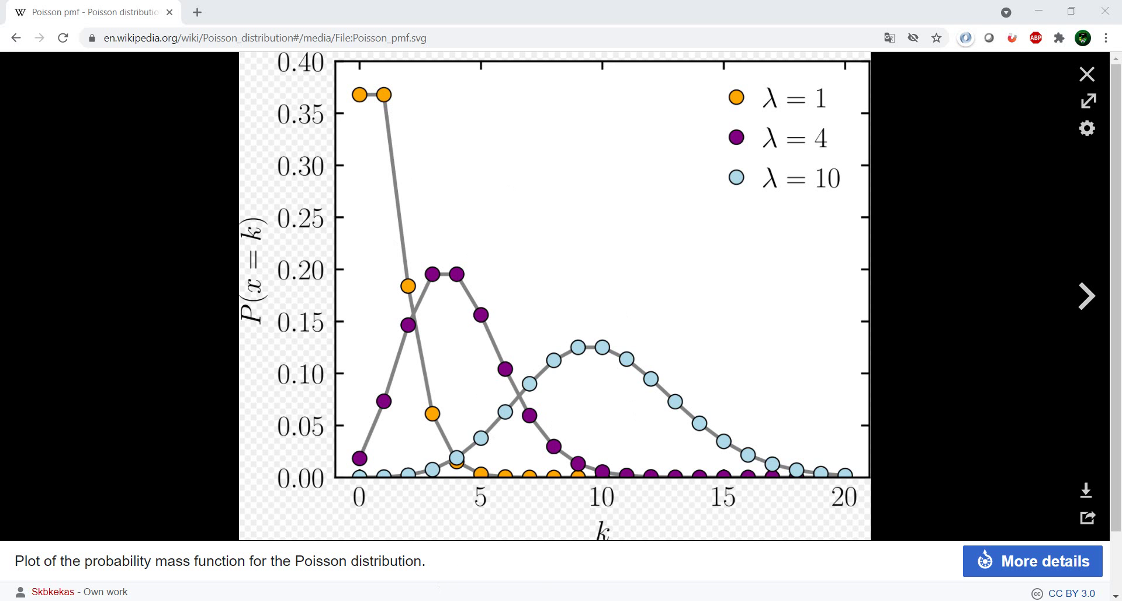
left_click(453, 600)
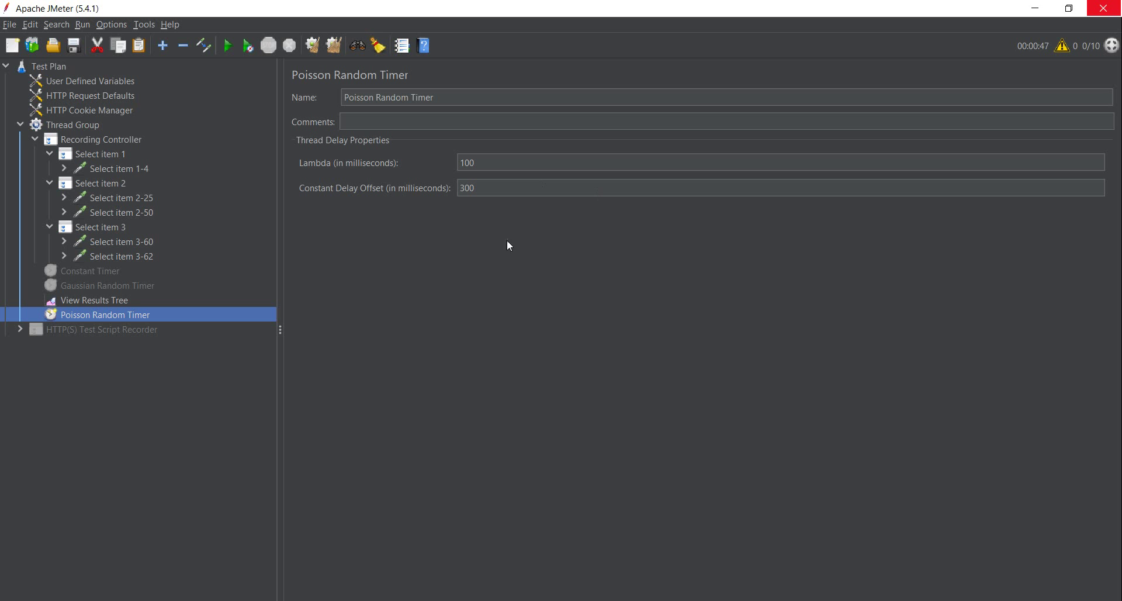
Run the test with the Poisson Random Timer without saving the plan, and shut it down after reviewing View Results Tree.
left_click(78, 125)
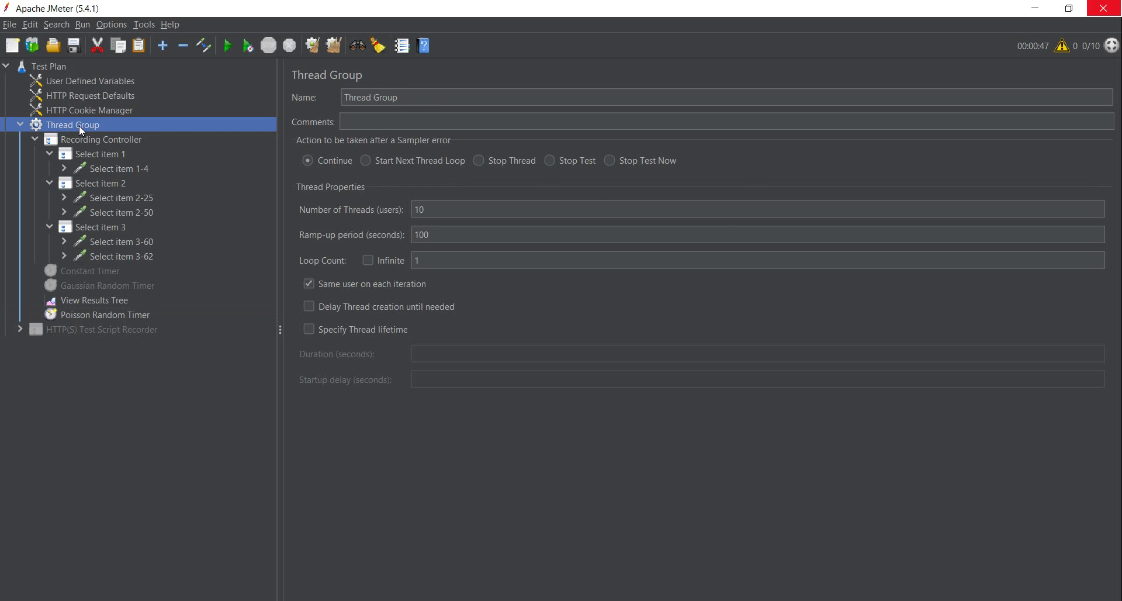
left_click(227, 45)
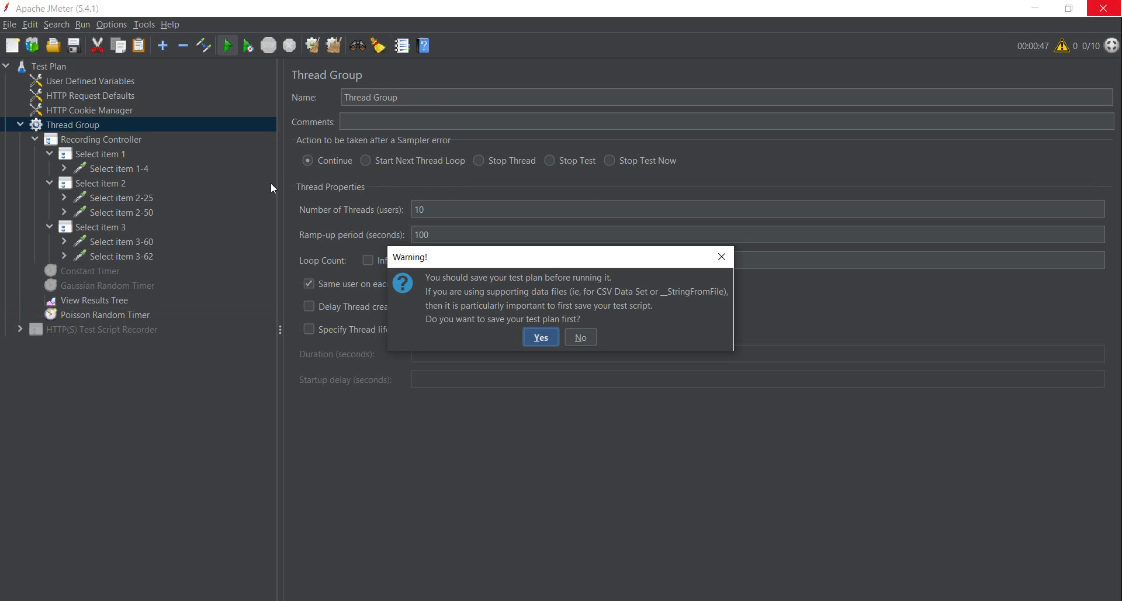
left_click(579, 337)
left_click(93, 299)
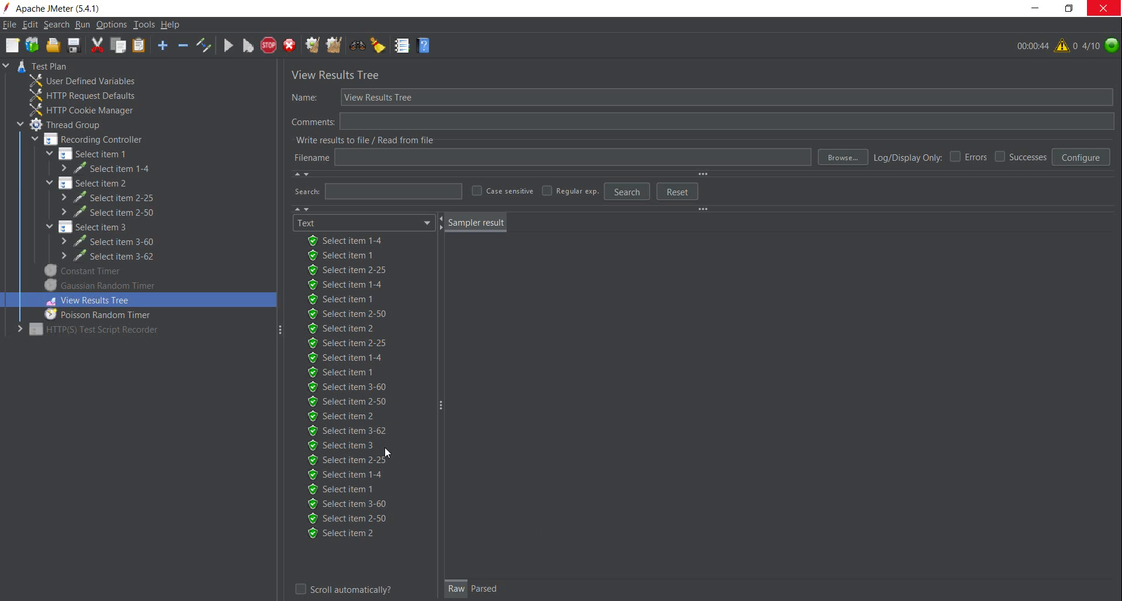
left_click(294, 48)
left_click(797, 280)
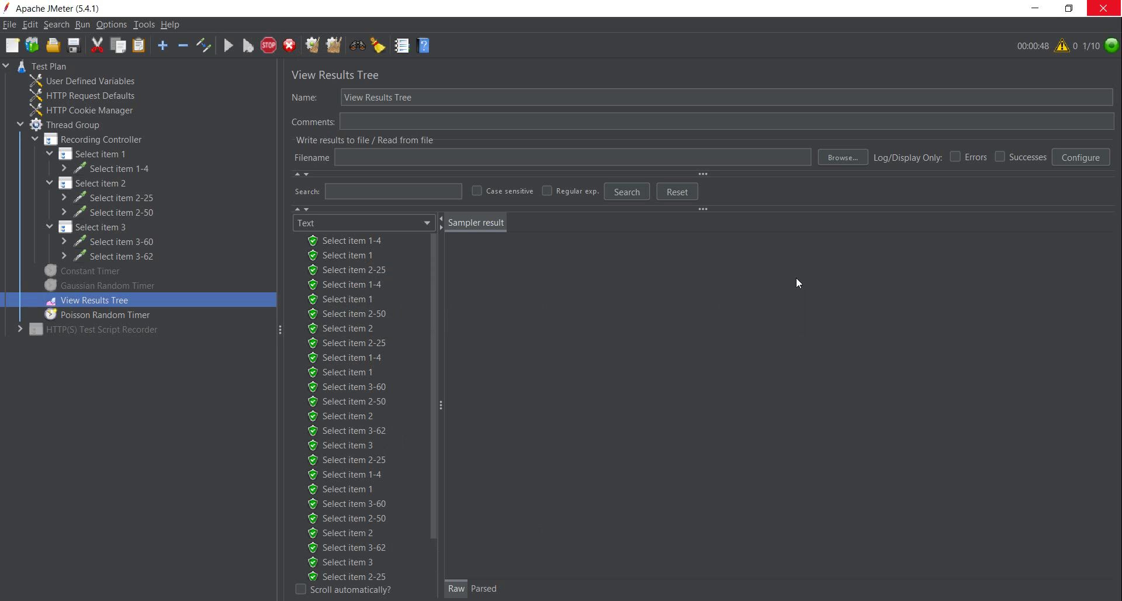
Move the Poisson Random Timer directly below the Gaussian Random Timer and disable it.
left_click_drag(121, 315, 113, 294)
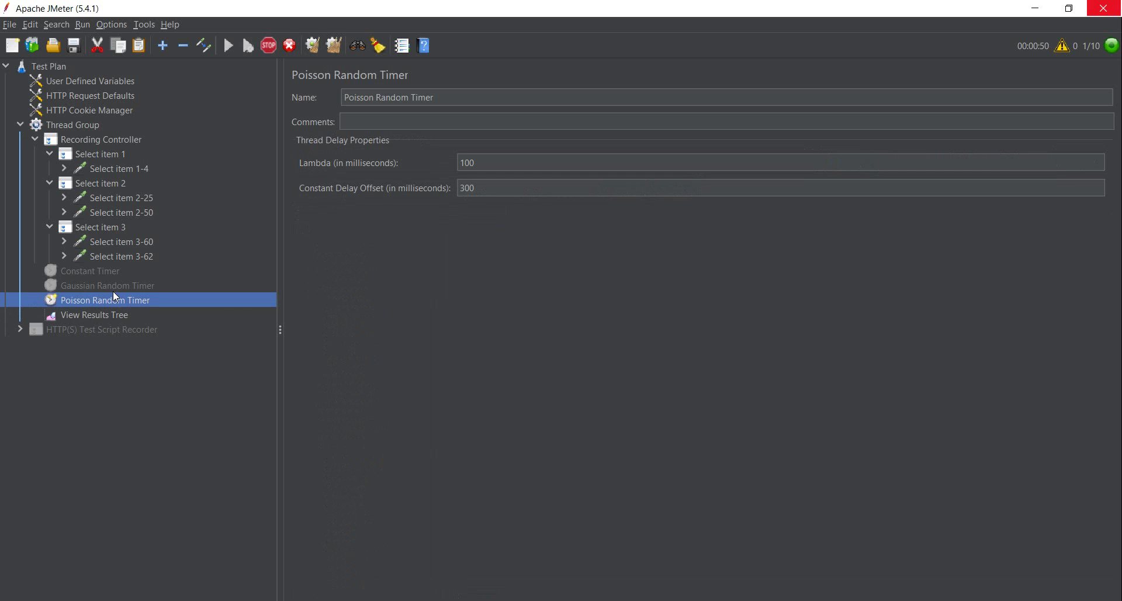
right_click(129, 299)
left_click(213, 496)
Compare the delay settings of the Constant Timer, Gaussian Random Timer and Poisson Random Timer.
left_click(104, 270)
left_click(139, 298)
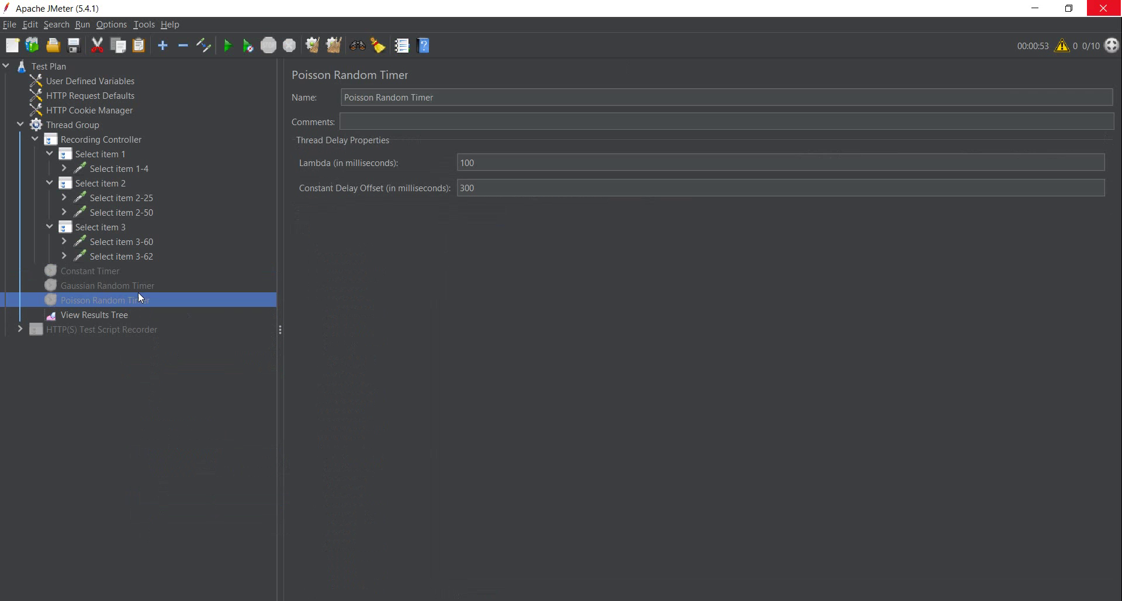
left_click(139, 285)
left_click(140, 300)
left_click(142, 290)
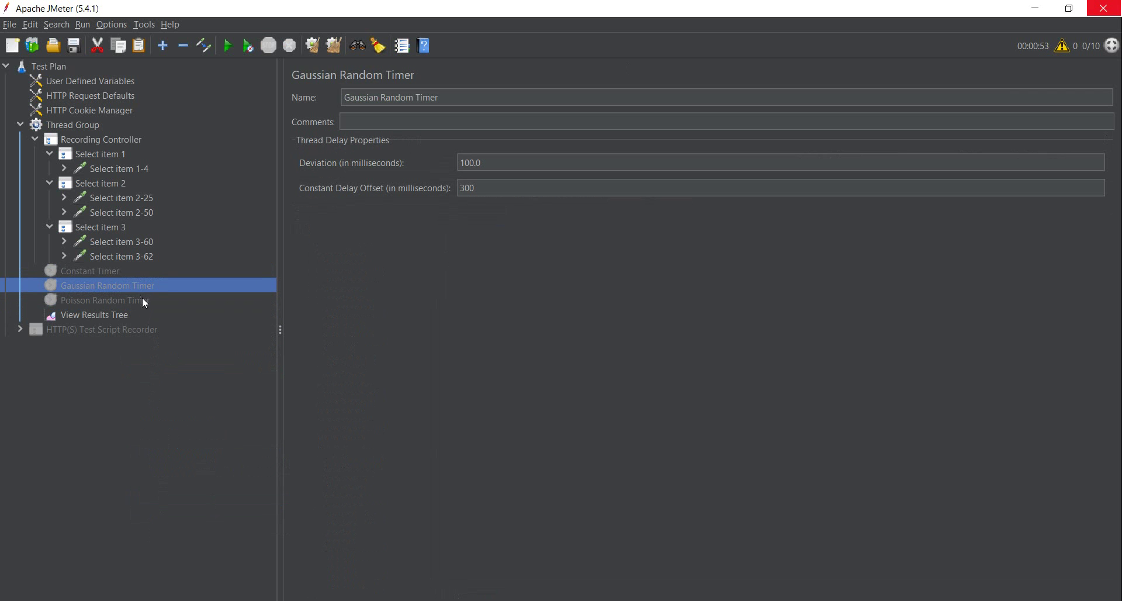
left_click(132, 301)
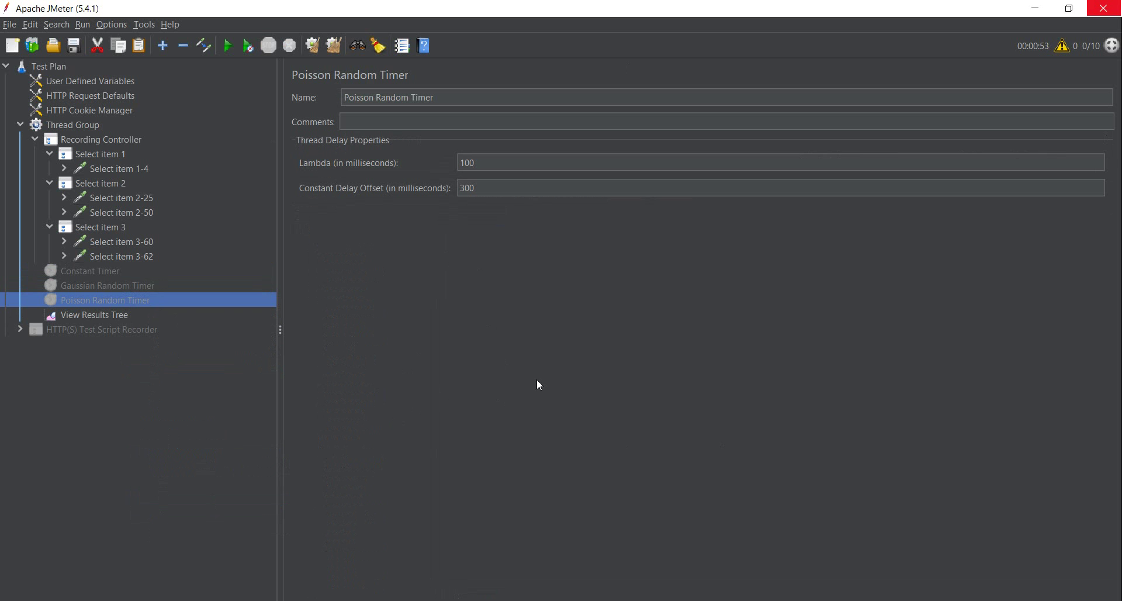
Add a Uniform Random Timer to the Thread Group and move it directly below the Poisson Random Timer.
left_click(78, 123)
right_click(79, 124)
mouse_move(182, 138)
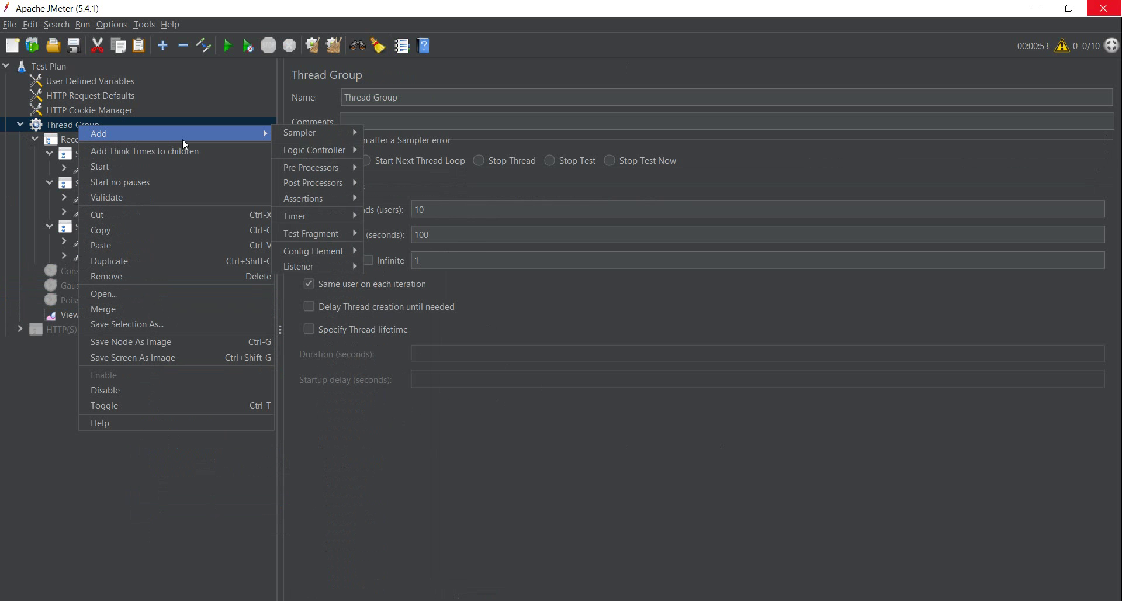
mouse_move(338, 215)
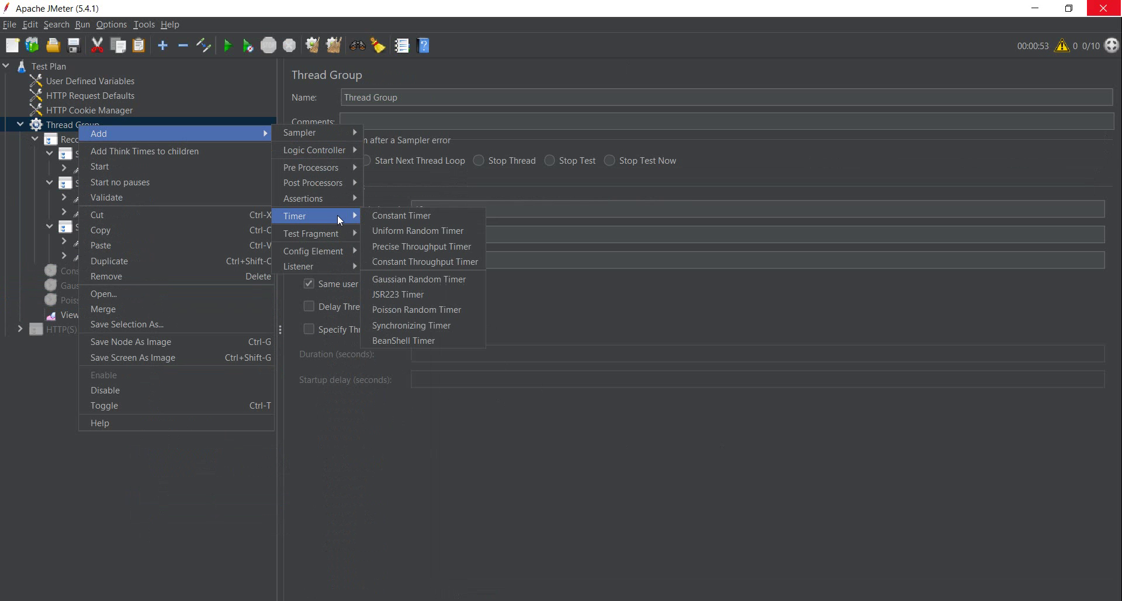
left_click(434, 234)
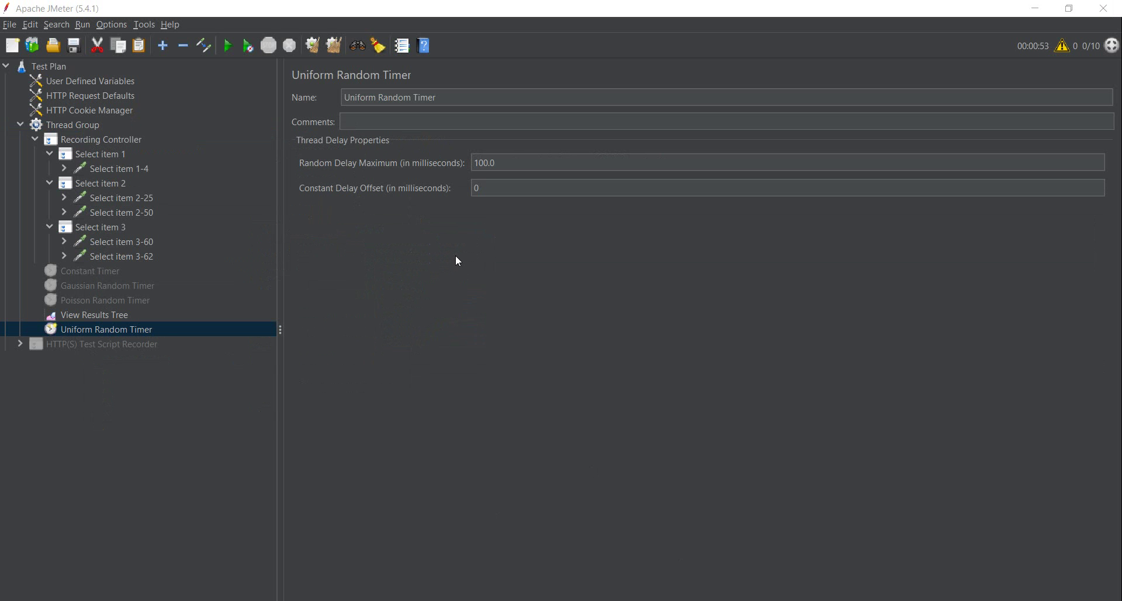
left_click(86, 271)
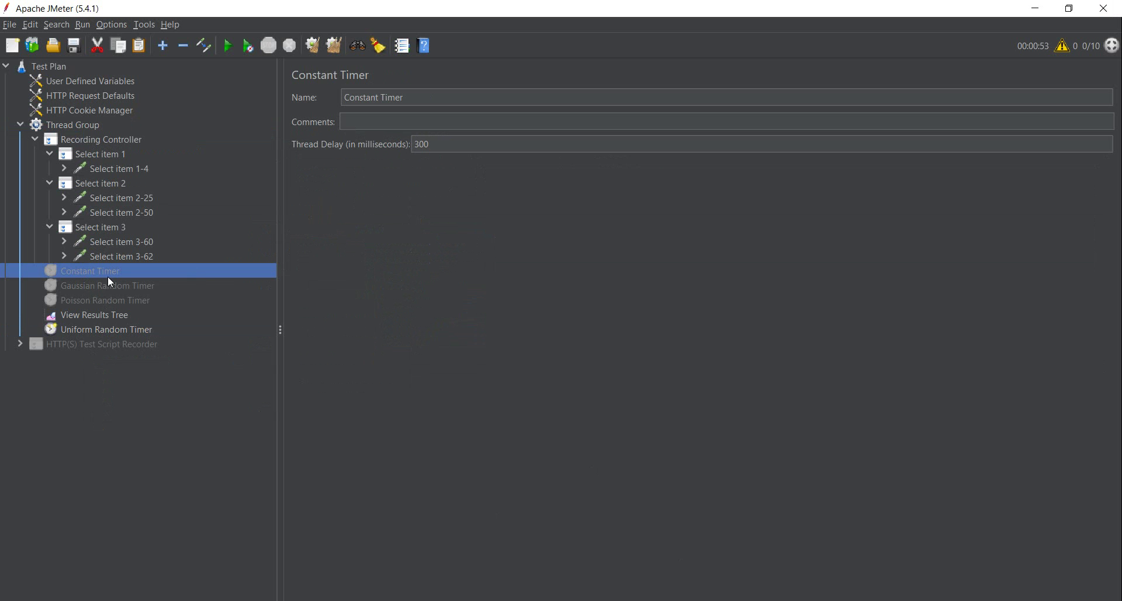
left_click_drag(104, 330, 110, 309)
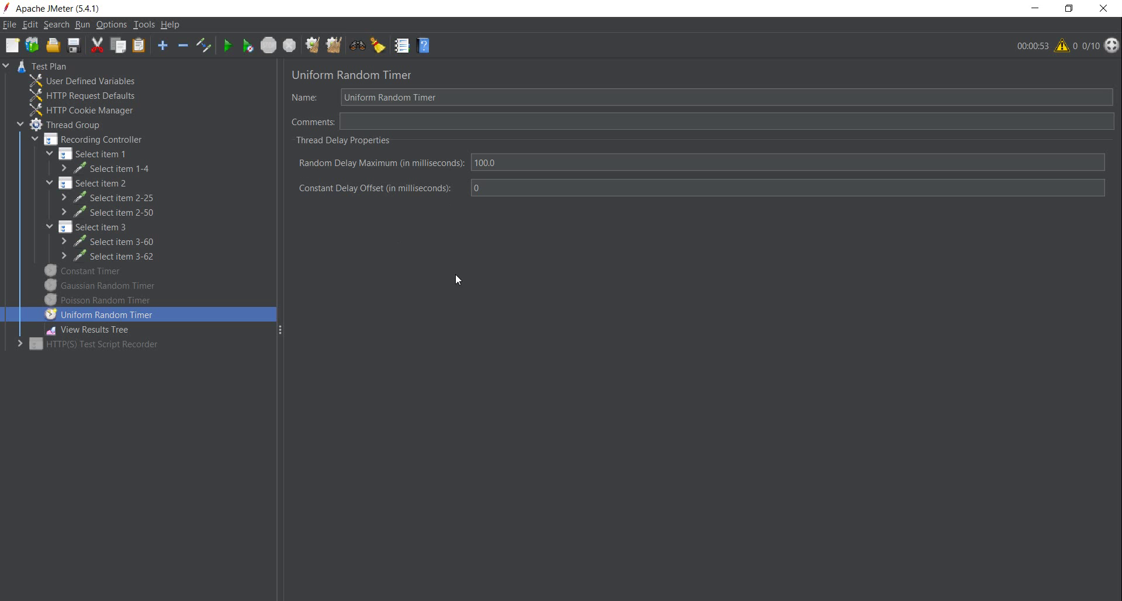
Check the Constant Timer's delay and set the Uniform Random Timer's Constant Delay Offset to 300 milliseconds.
left_click(97, 276)
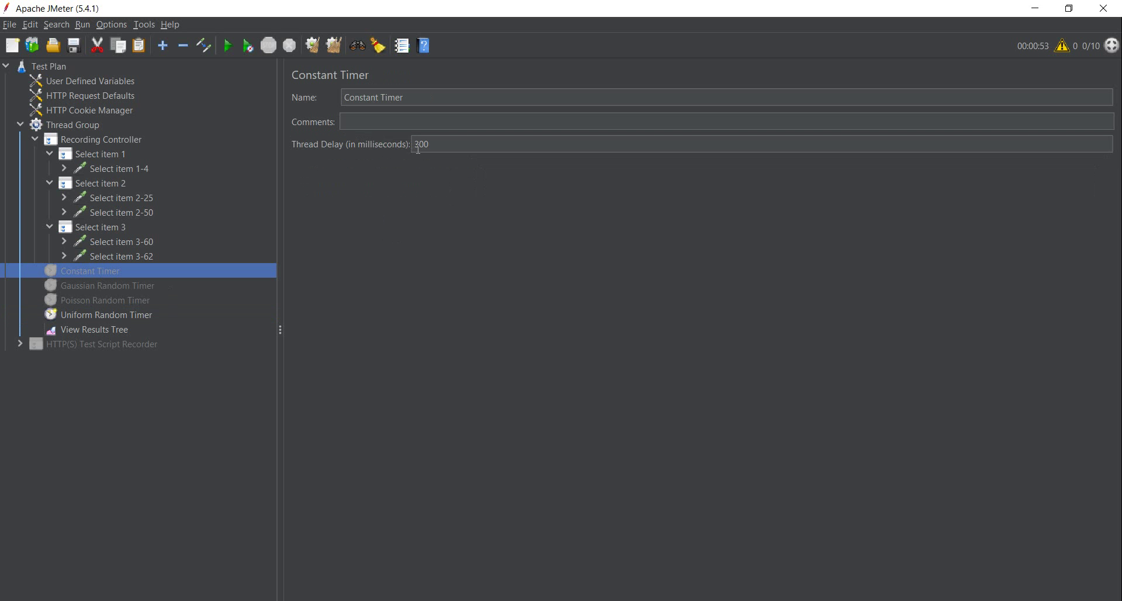
left_click(103, 319)
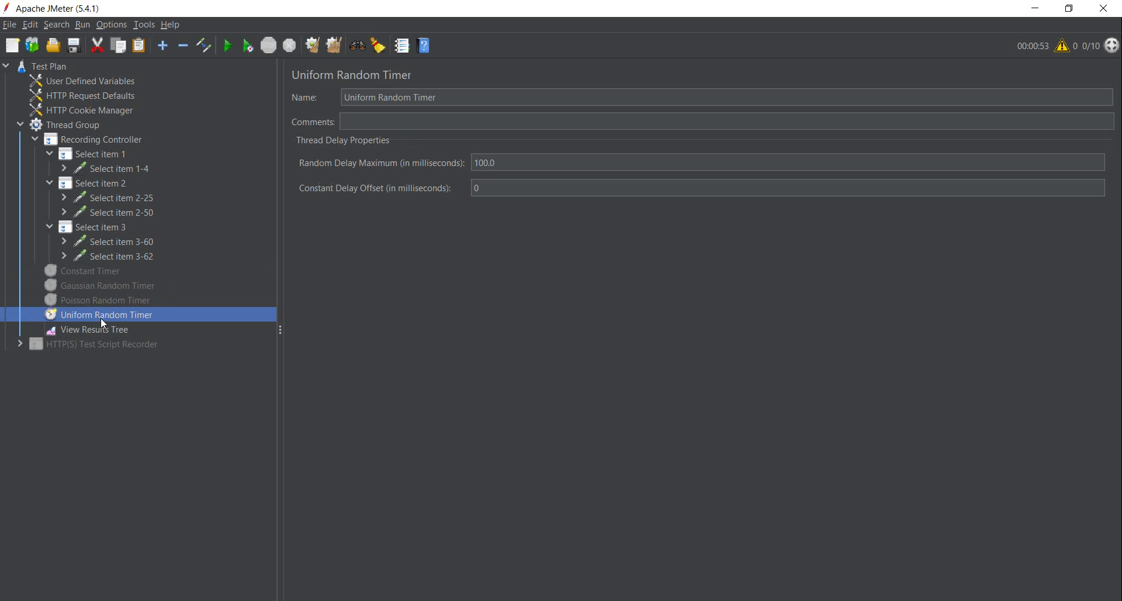
double_click(477, 188)
type("300")
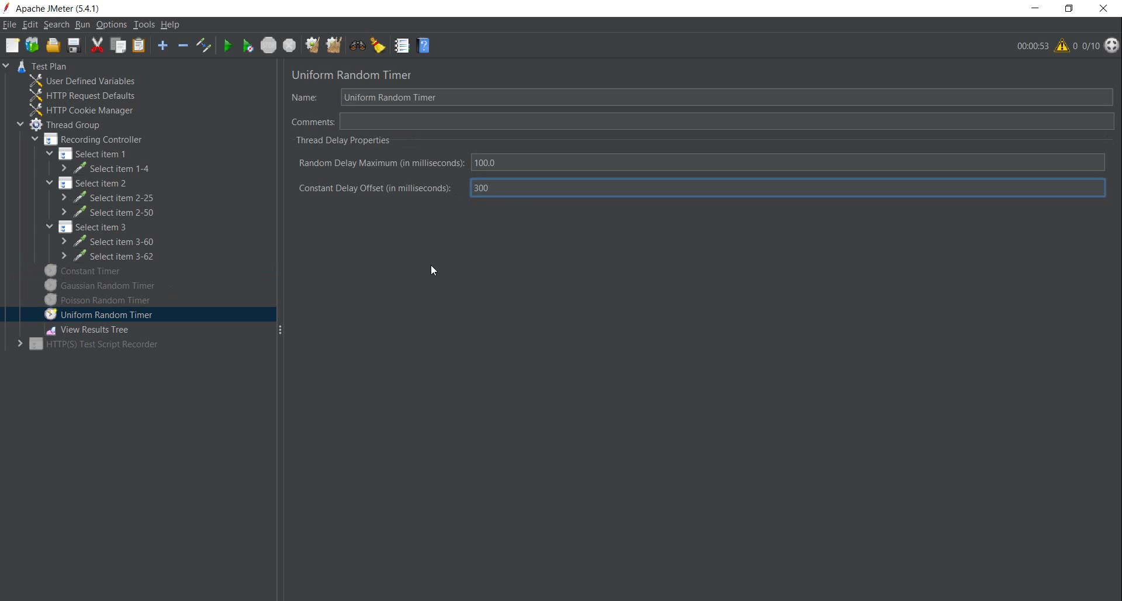
Set the Uniform Random Timer's Random Delay Maximum to 0 and compare it with the Constant Timer.
left_click(509, 162)
left_click_drag(508, 162, 437, 165)
type("0")
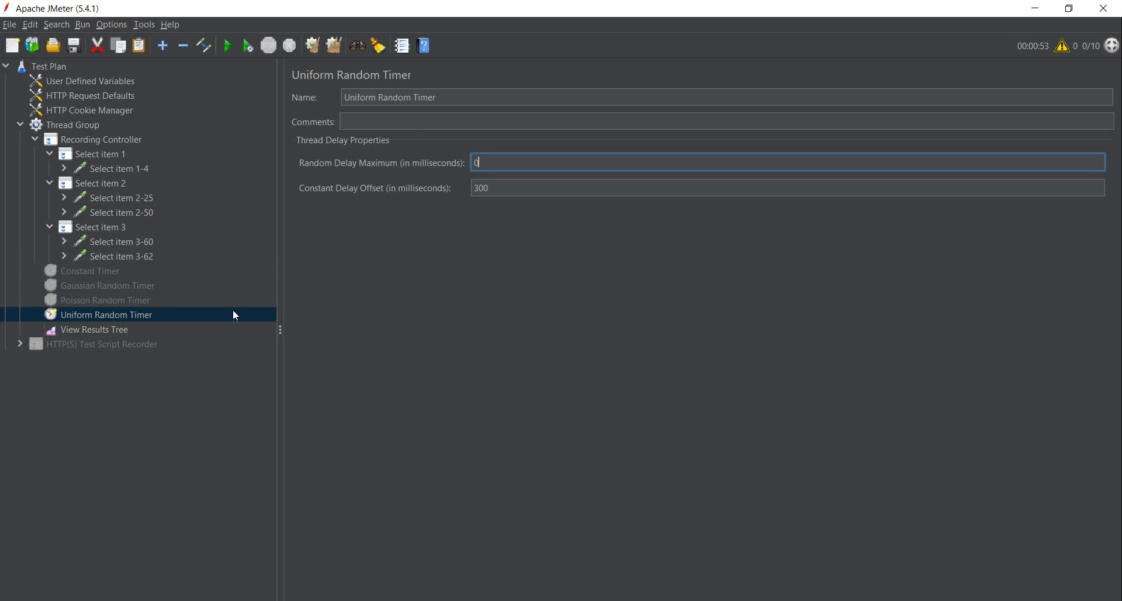
left_click(105, 271)
left_click(111, 317)
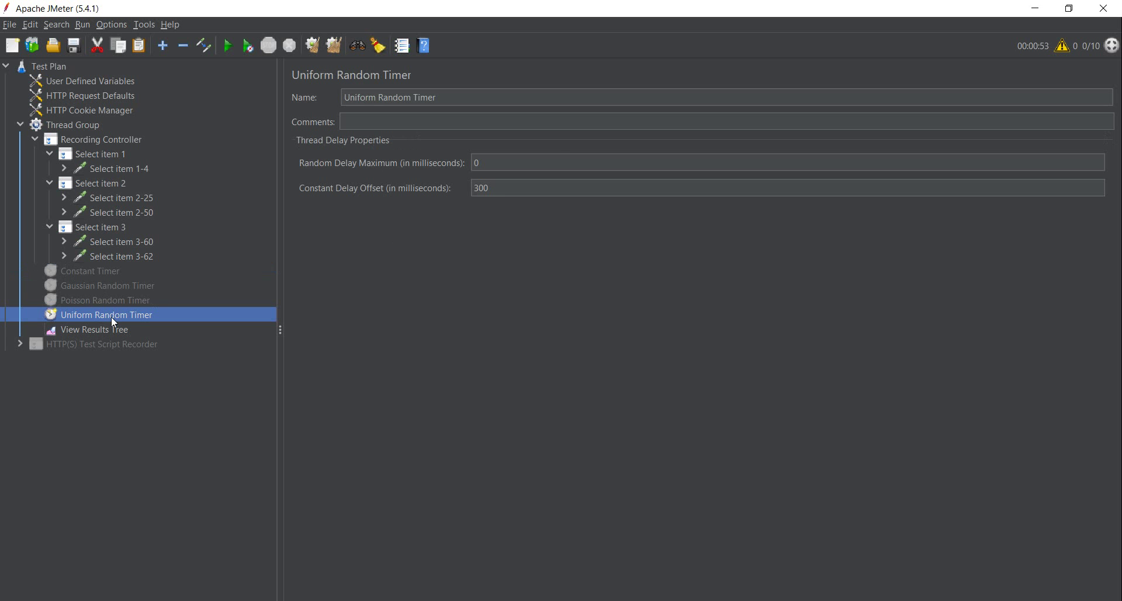
Set the Uniform Random Timer's Random Delay Maximum to 100 milliseconds.
left_click(487, 162)
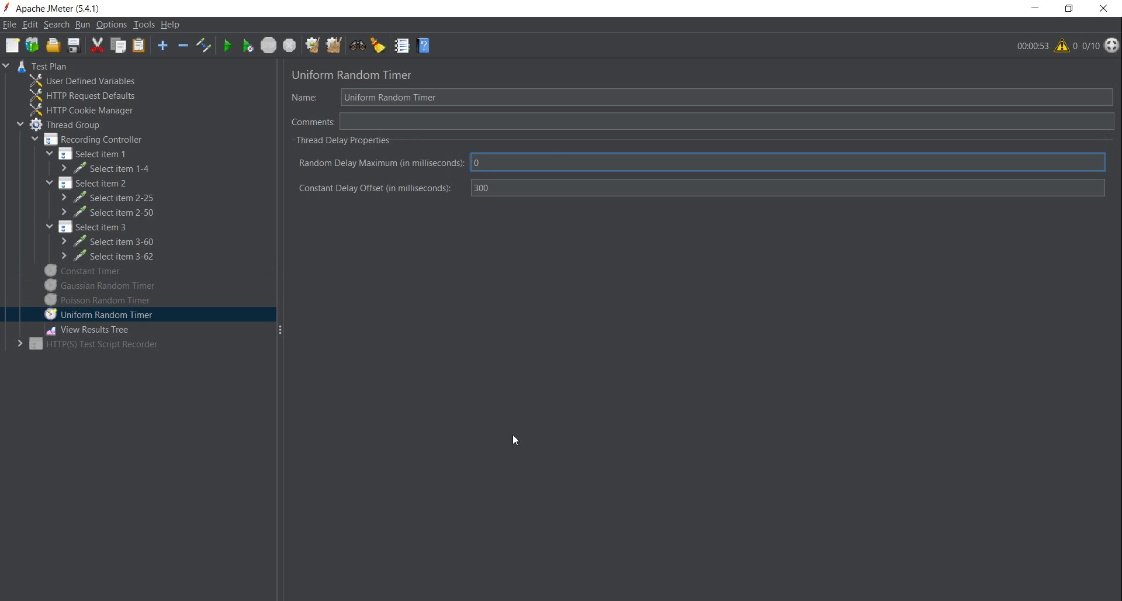
key("BackSpace")
type("100")
Run the test with the Uniform Random Timer without saving the plan, review View Results Tree and clear the results.
left_click(116, 124)
left_click(227, 46)
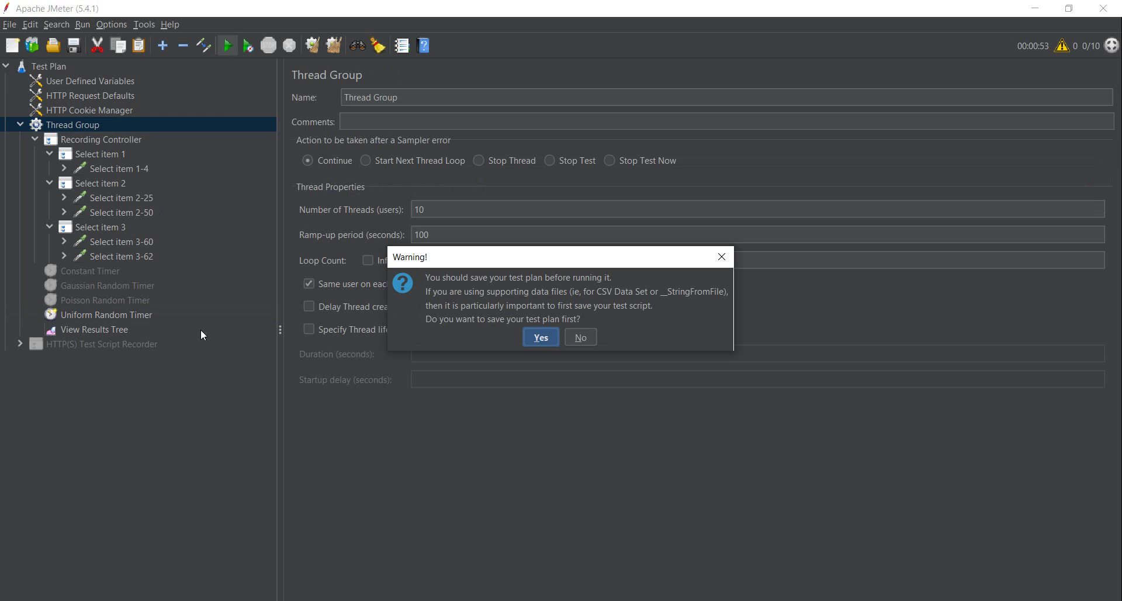
left_click(581, 338)
left_click(111, 331)
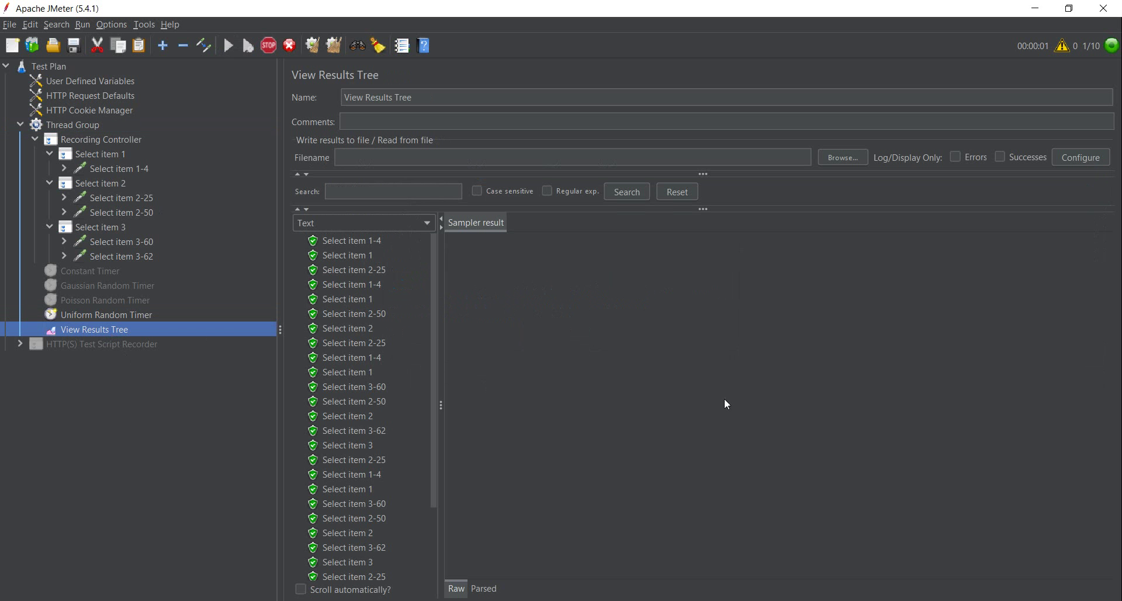
left_click(332, 46)
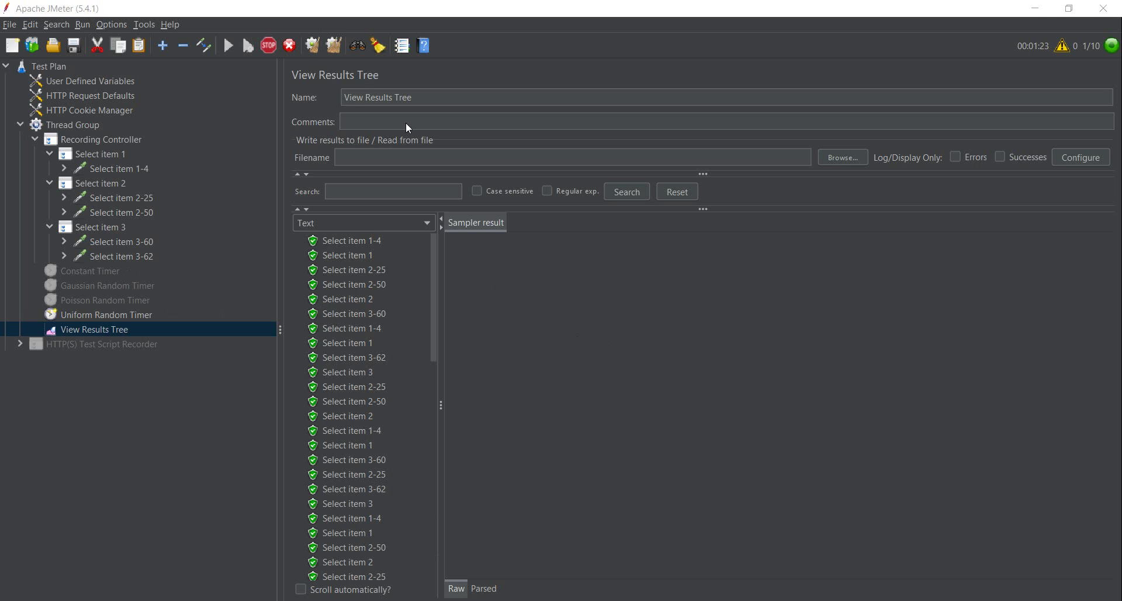
left_click(336, 41)
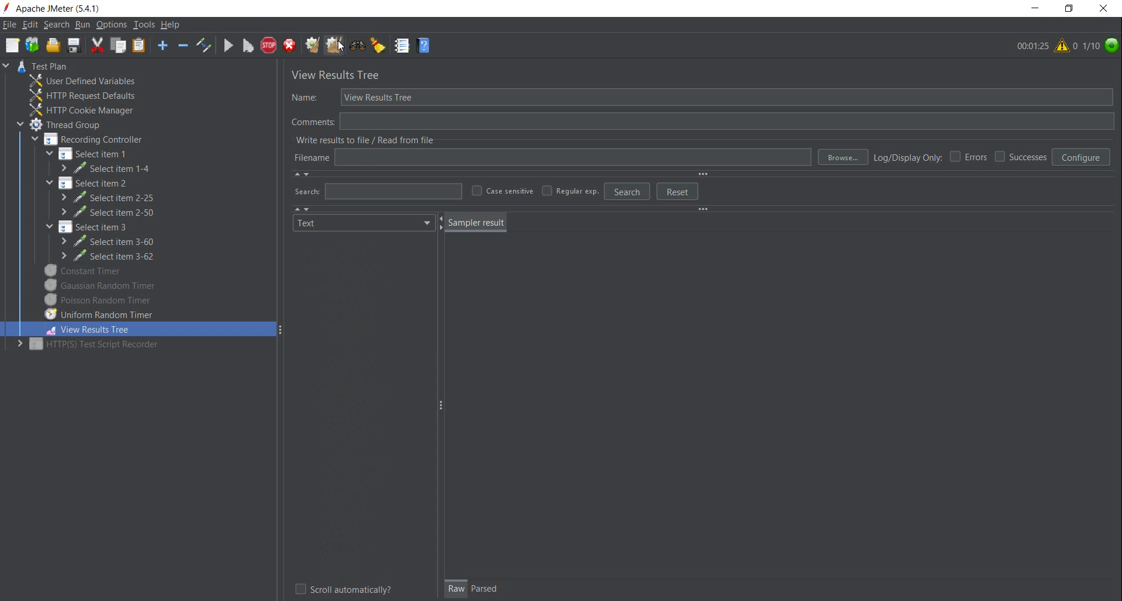
Disable the Uniform Random Timer.
left_click(121, 319)
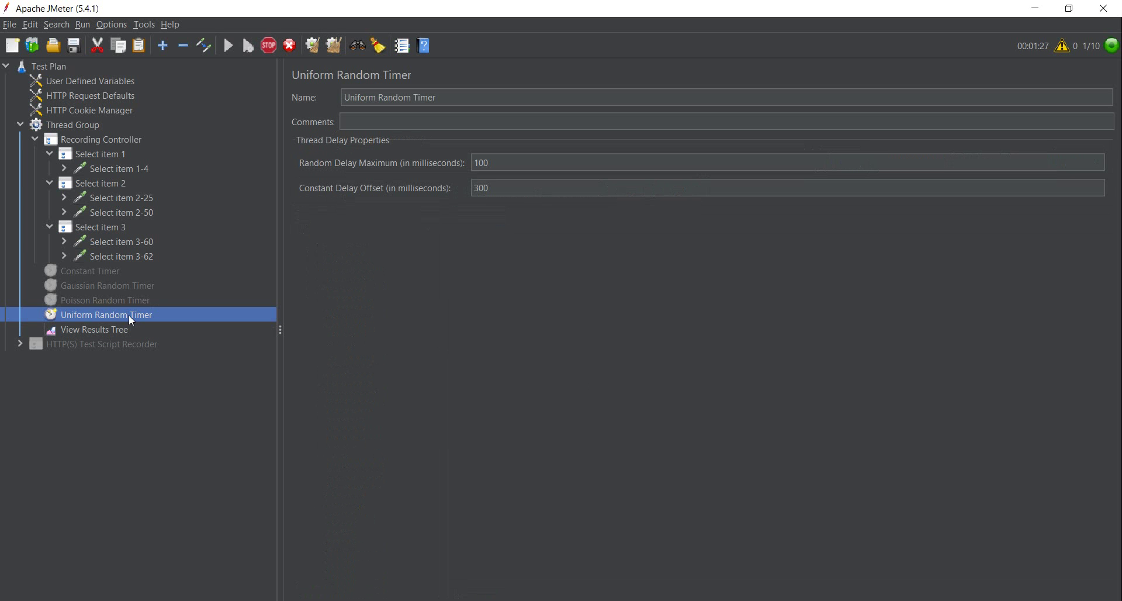
key("Up")
key("Up")
key("Down")
key("Down")
right_click(135, 317)
left_click(206, 518)
left_click(112, 284)
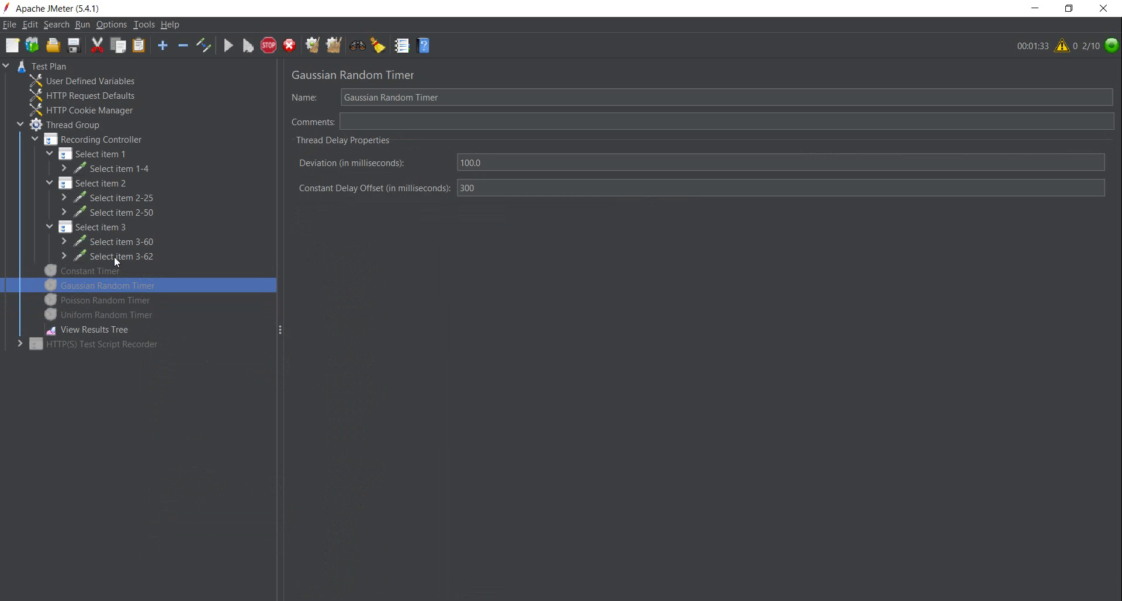
Add a Synchronizing Timer to the Thread Group and move it directly below the Uniform Random Timer.
left_click(82, 124)
right_click(82, 123)
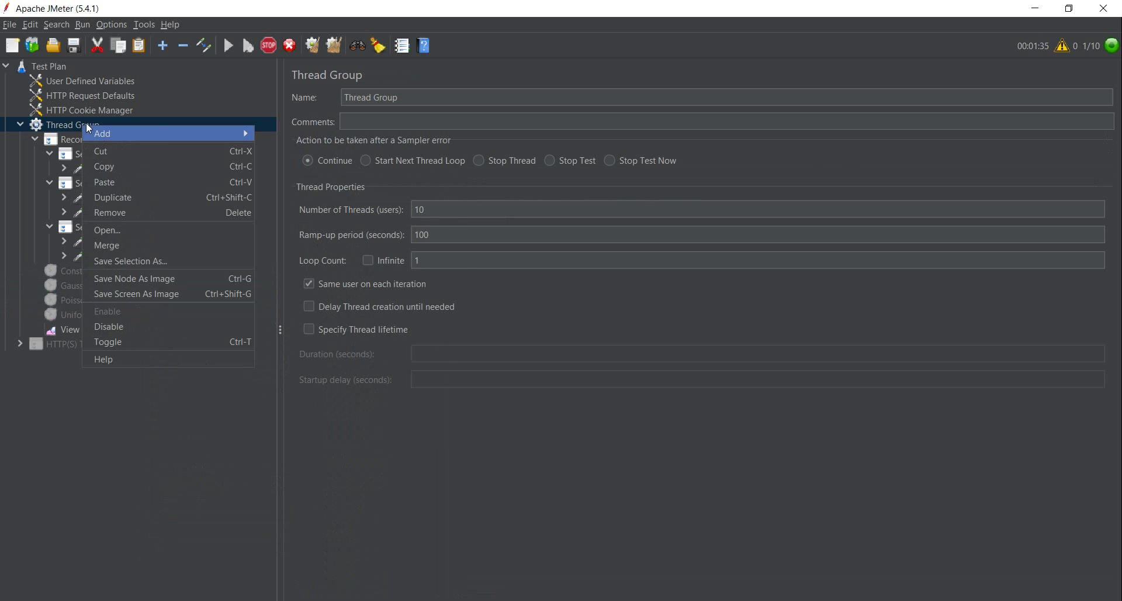
mouse_move(233, 133)
mouse_move(324, 227)
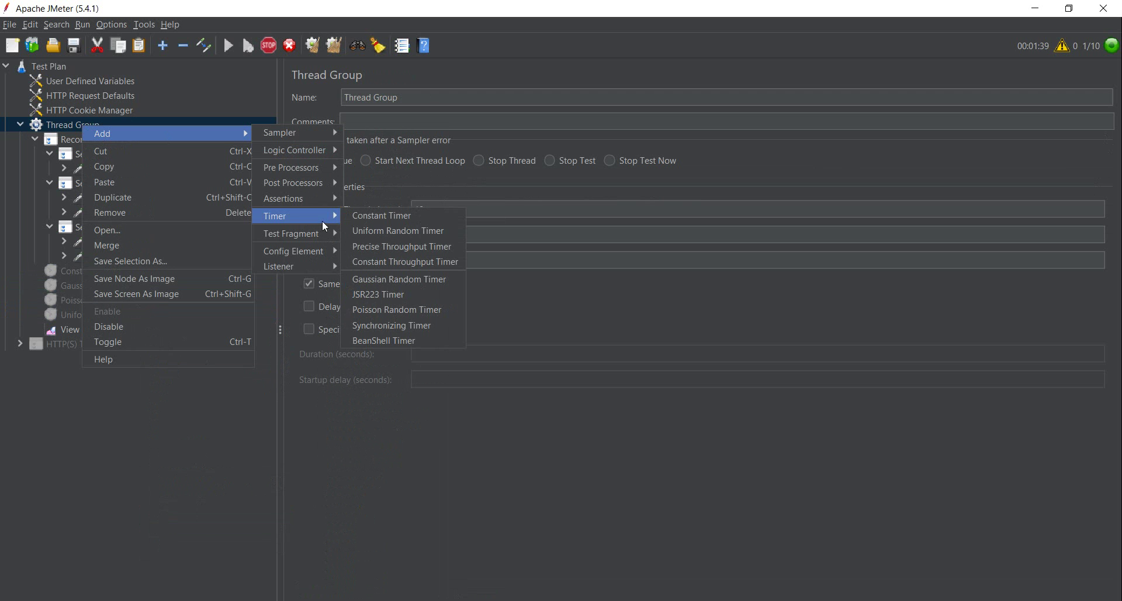
left_click(414, 329)
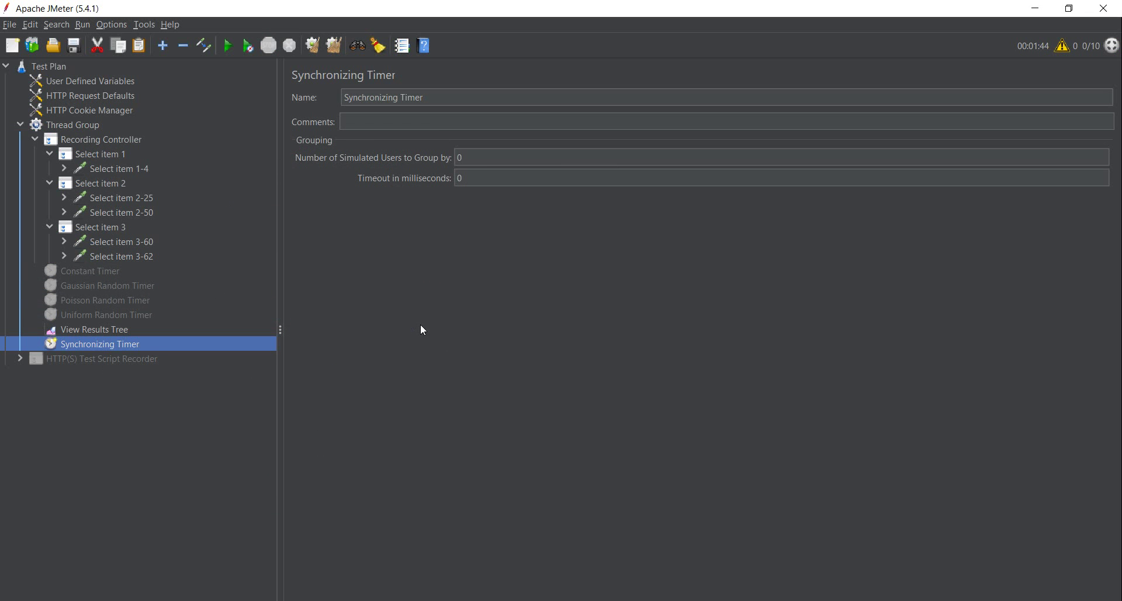
left_click_drag(85, 350, 81, 325)
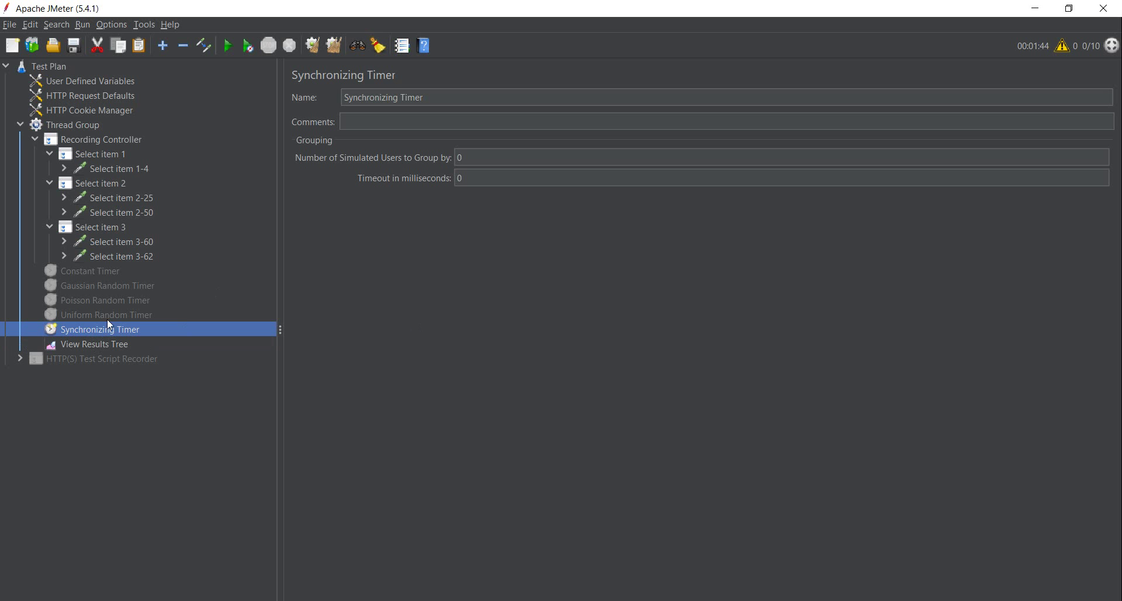
Set the Synchronizing Timer to group 5 simulated users with a 100 millisecond timeout and check it against the Thread Group settings.
left_click(467, 157)
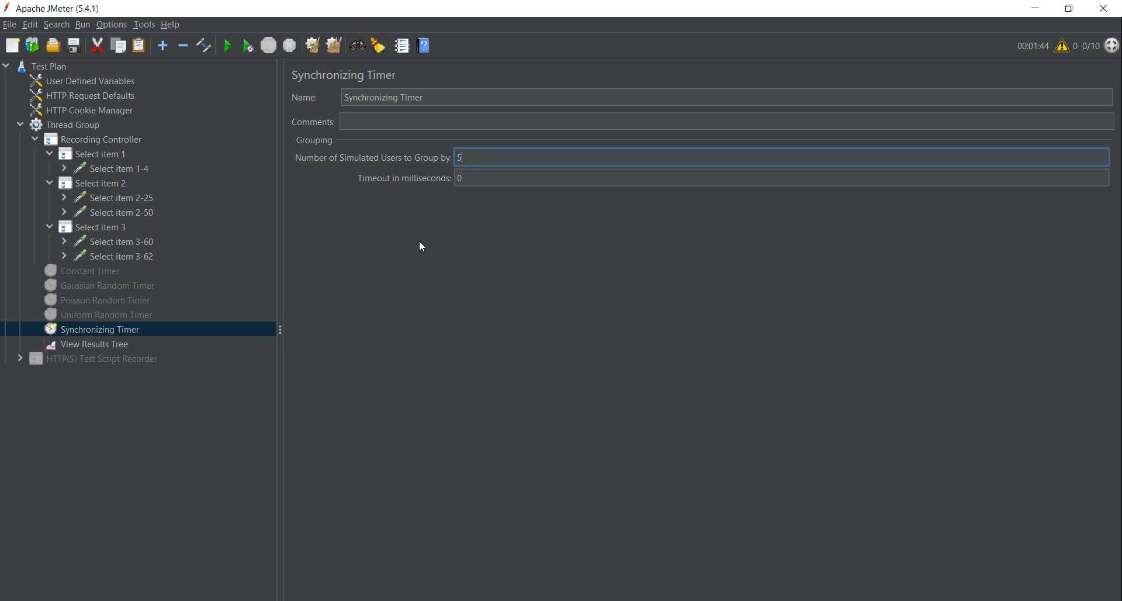
left_click(463, 178)
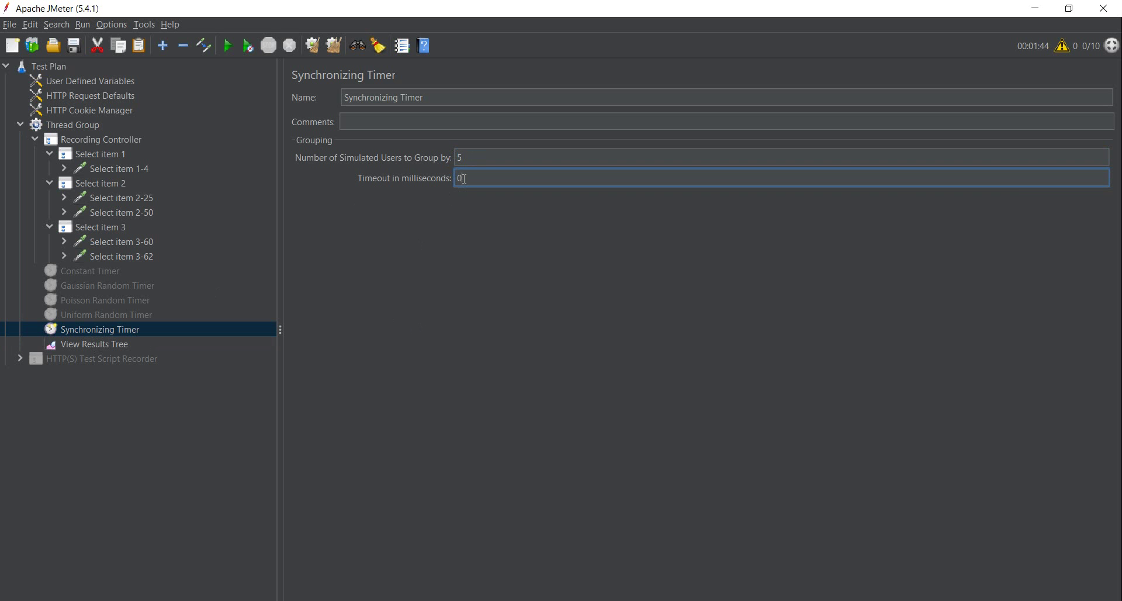
type("100")
left_click(91, 126)
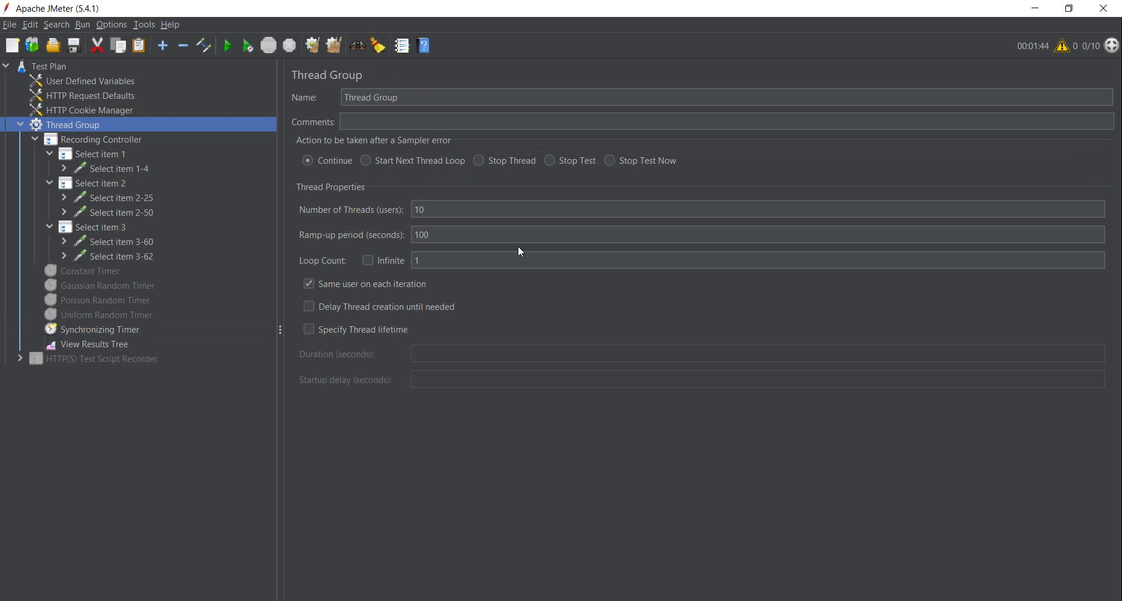
left_click(89, 330)
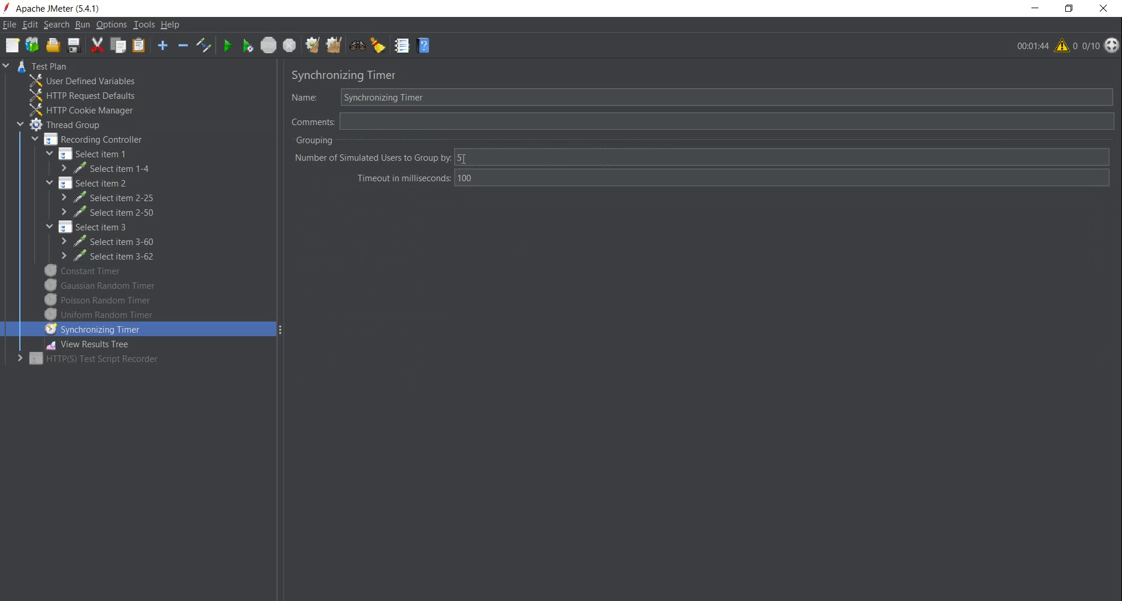
left_click_drag(462, 159, 455, 159)
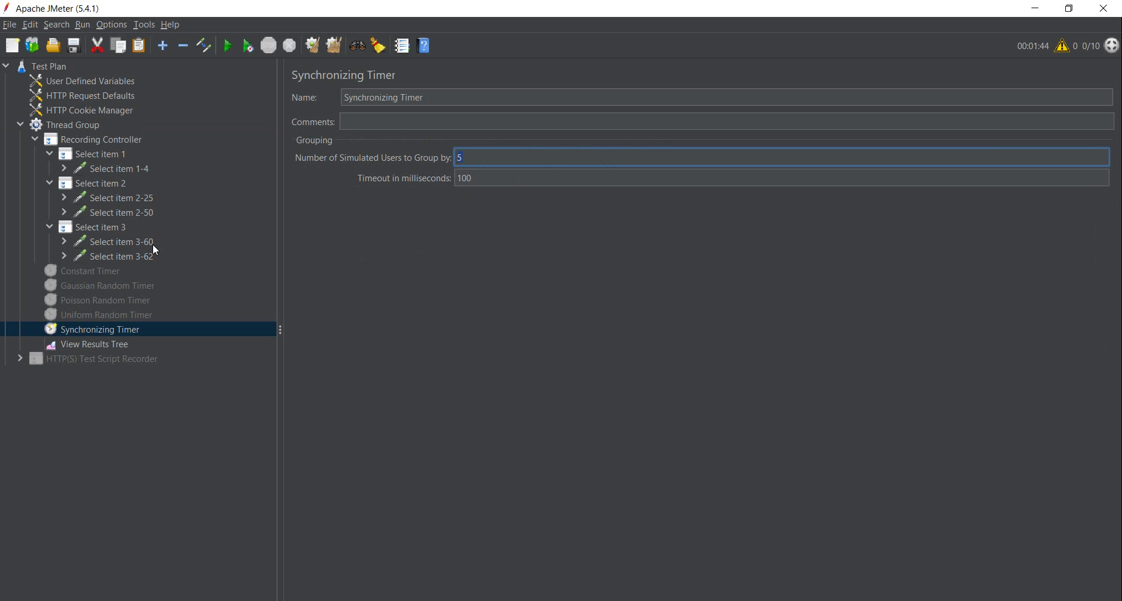
left_click(82, 125)
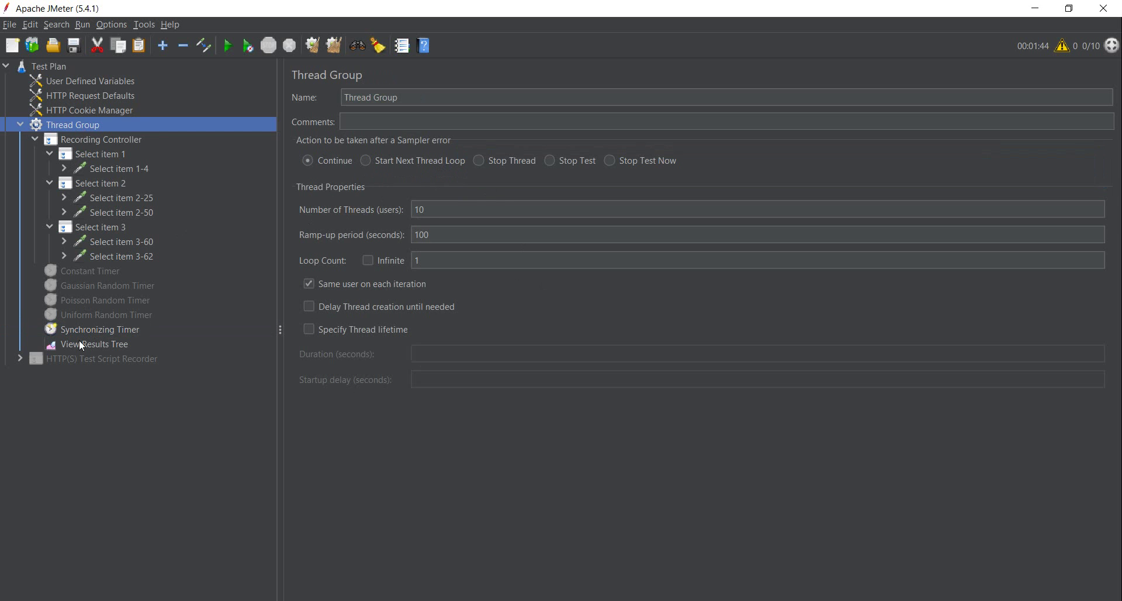
Run the test with the Synchronizing Timer from cleared results without saving, and shut it down and clear everything after reviewing View Results Tree.
left_click(103, 342)
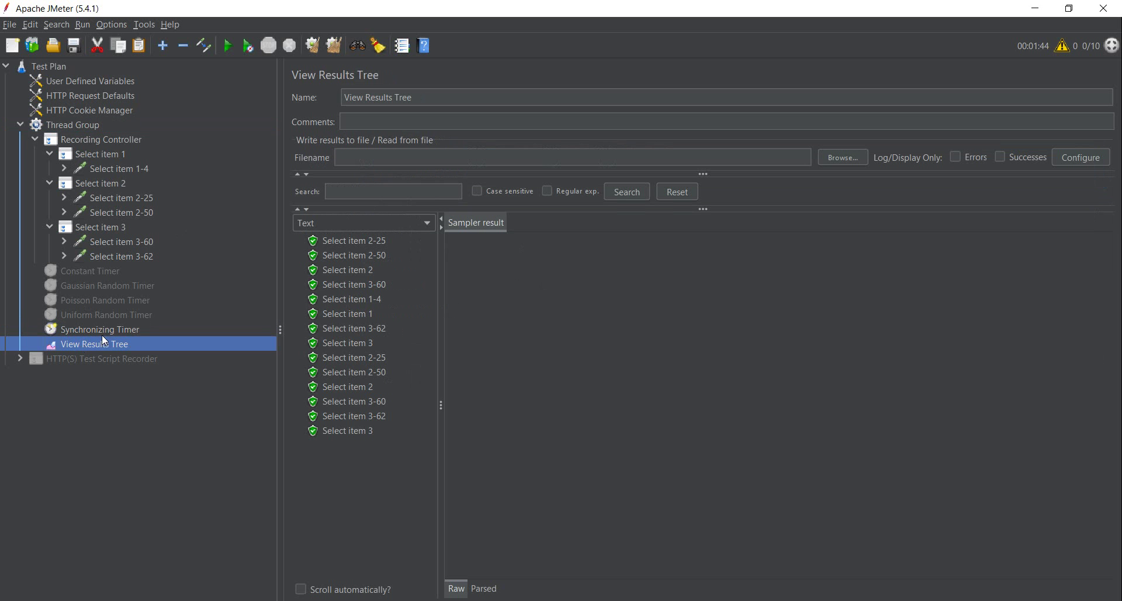
left_click(326, 49)
left_click(228, 45)
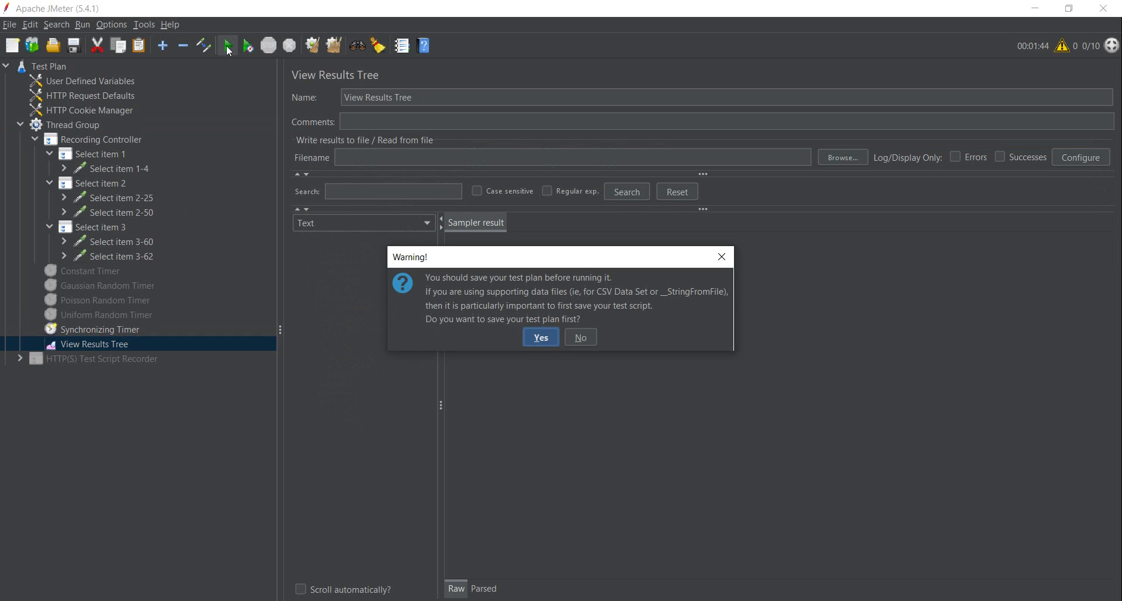
left_click(581, 338)
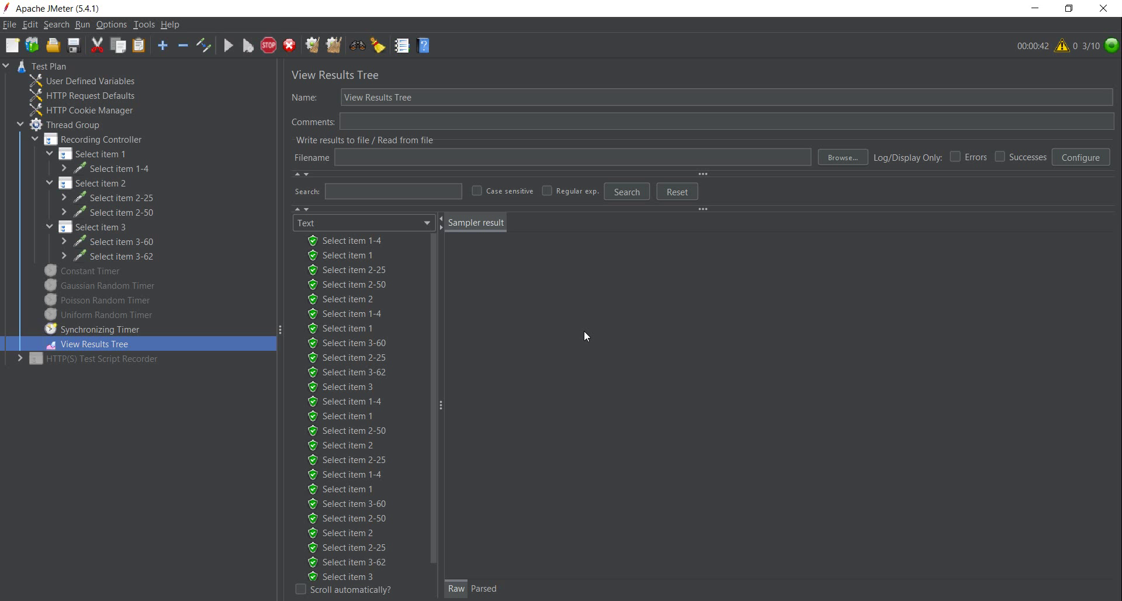
scroll(409, 341, "down", 3)
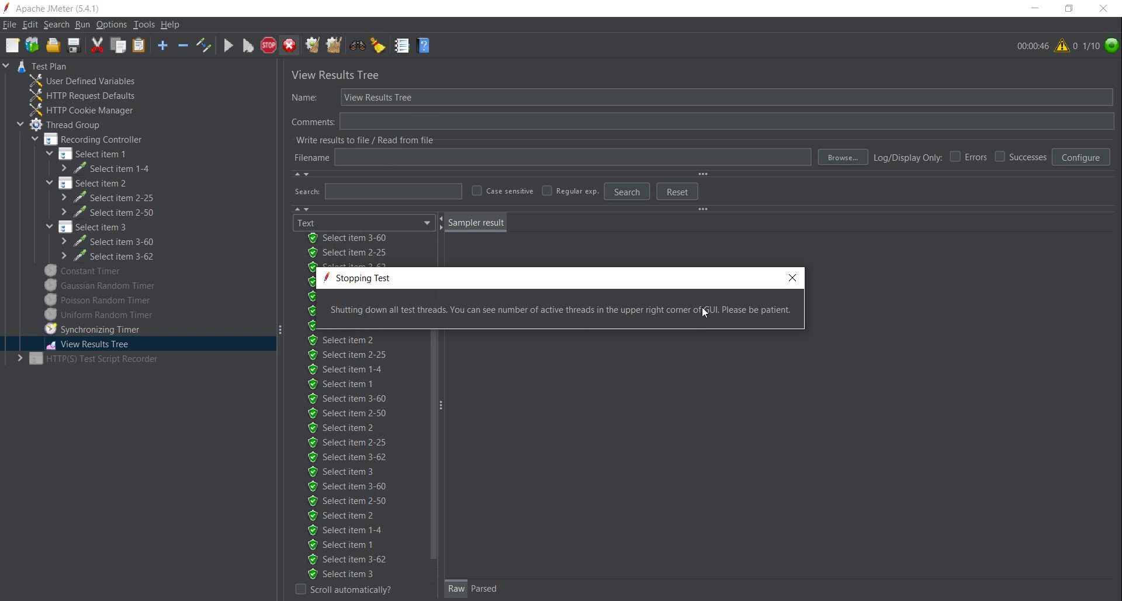
left_click(335, 54)
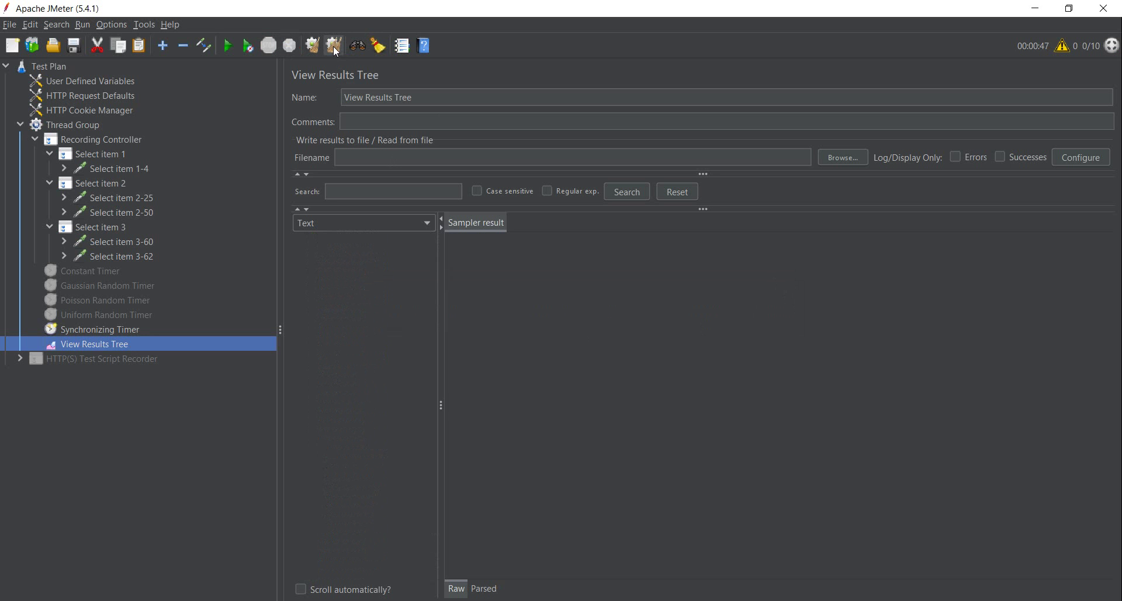
Disable the Synchronizing Timer.
left_click(115, 328)
right_click(117, 328)
left_click(188, 528)
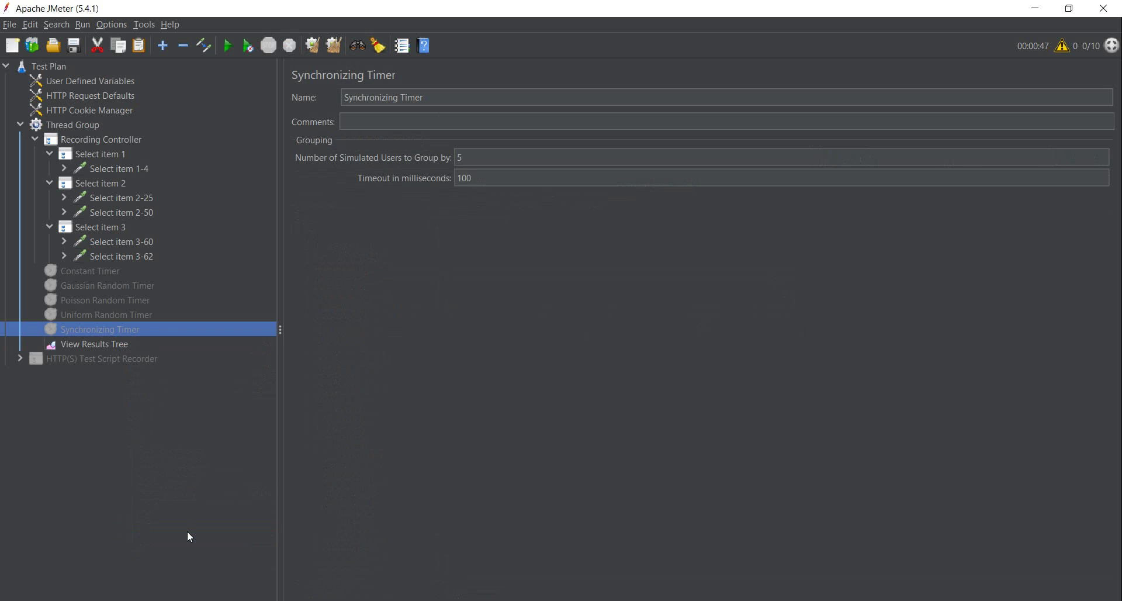
Add a JSR223 Timer and a BeanShell Timer to the Thread Group.
left_click(82, 127)
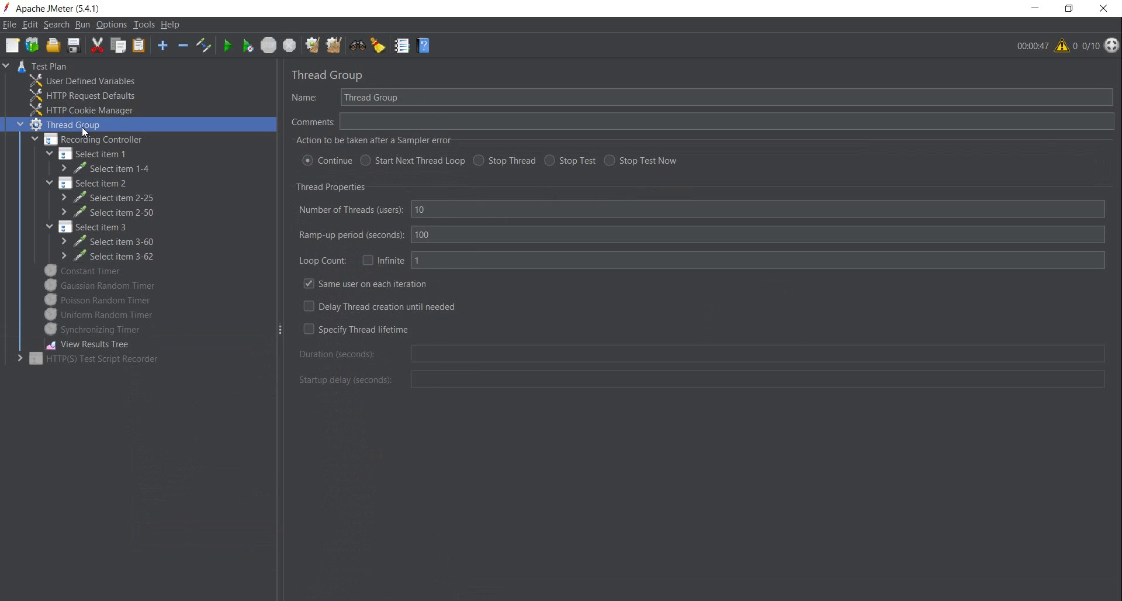
right_click(82, 126)
mouse_move(176, 137)
mouse_move(315, 138)
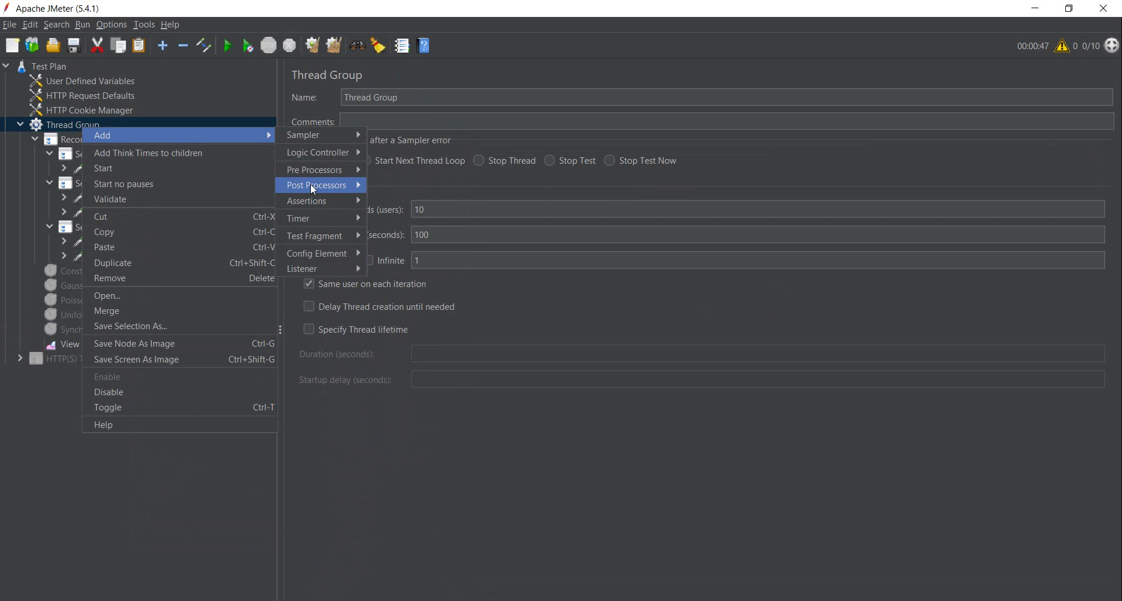
mouse_move(316, 219)
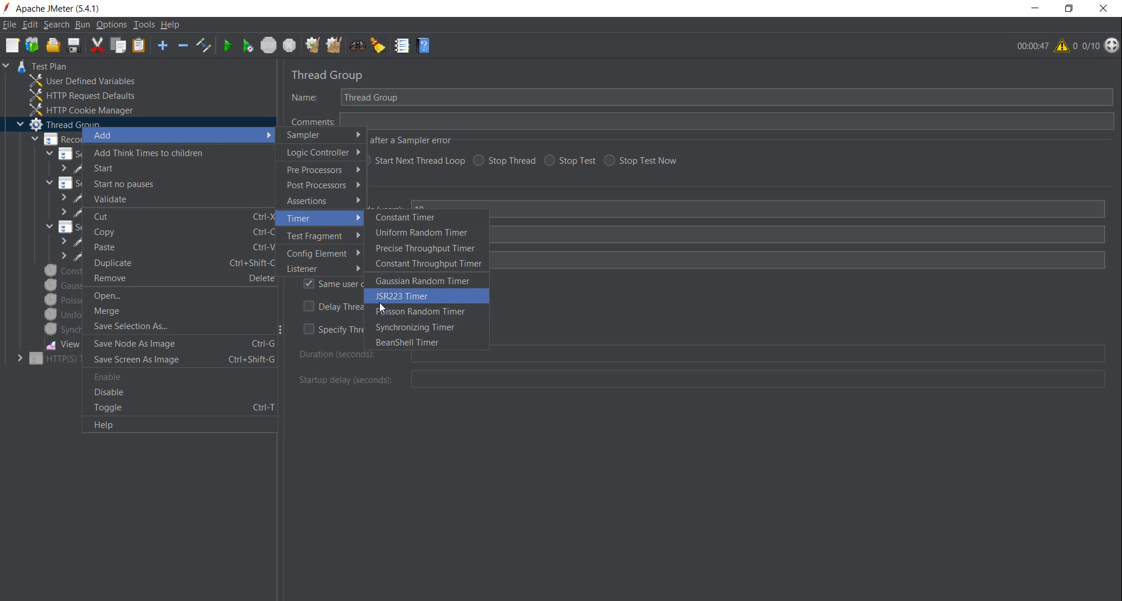
left_click(417, 295)
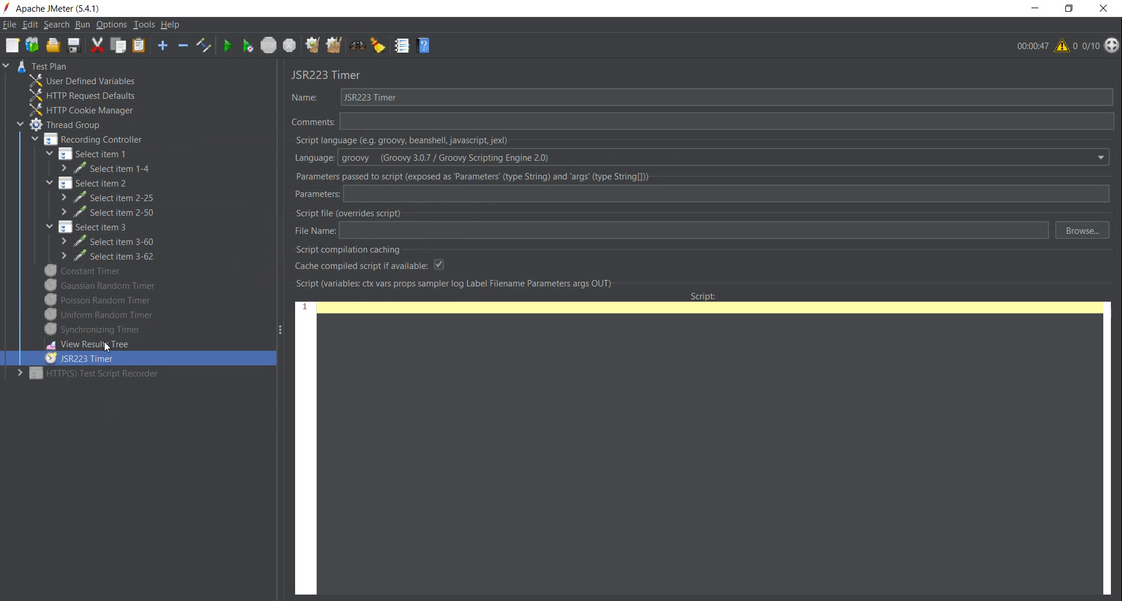
right_click(78, 124)
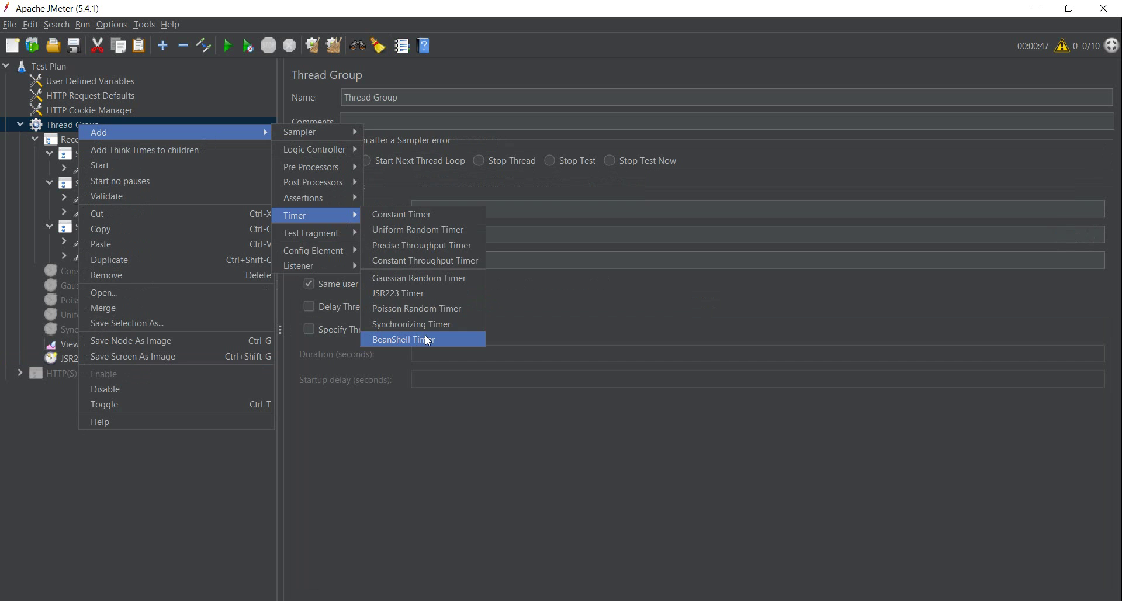
left_click(425, 335)
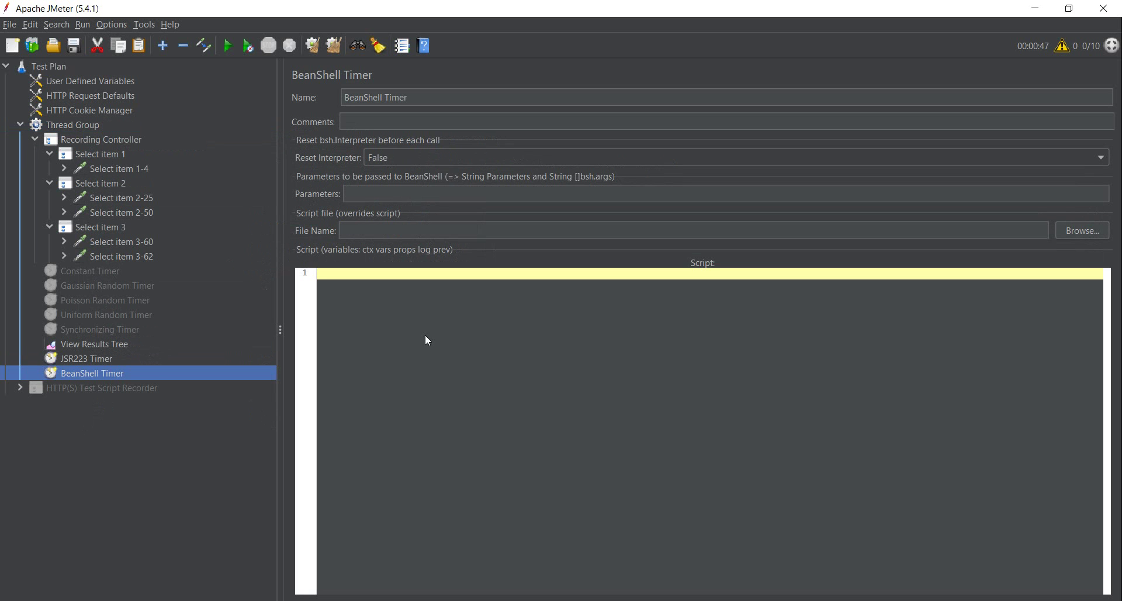
Compare the settings of the JSR223 Timer and BeanShell Timer, and examine which script languages the JSR223 Timer offers.
left_click(83, 359)
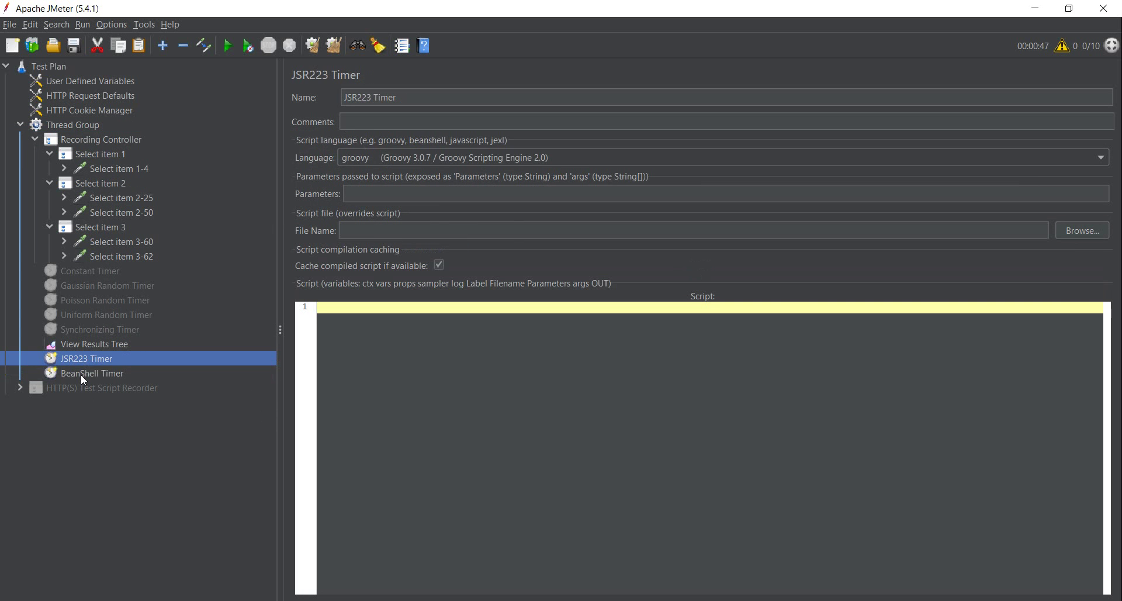
left_click(80, 374)
left_click(80, 357)
left_click(369, 311)
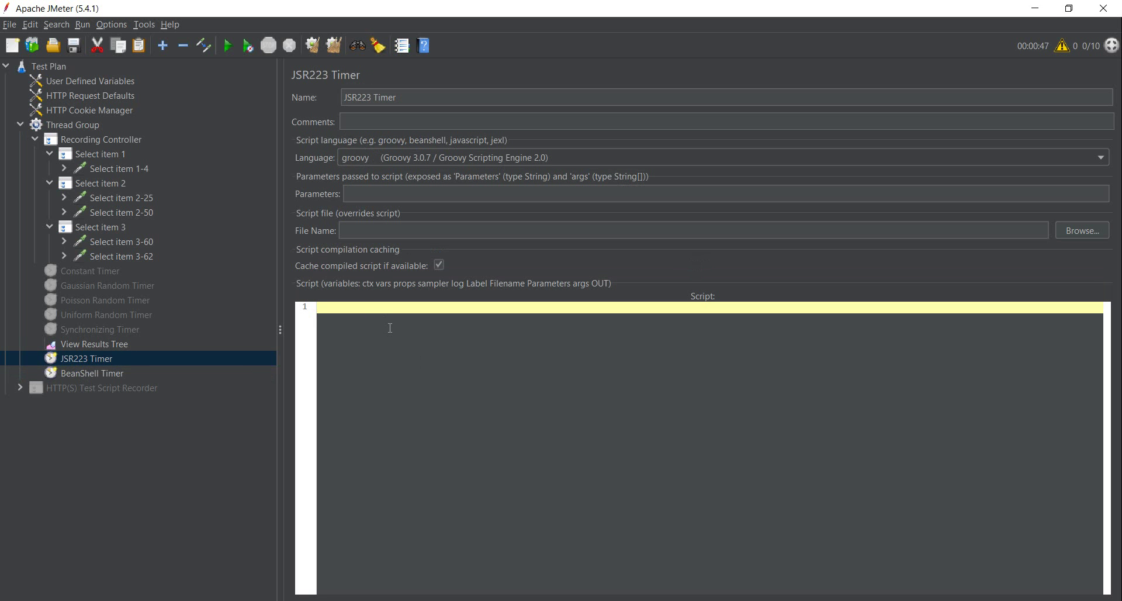
left_click(110, 372)
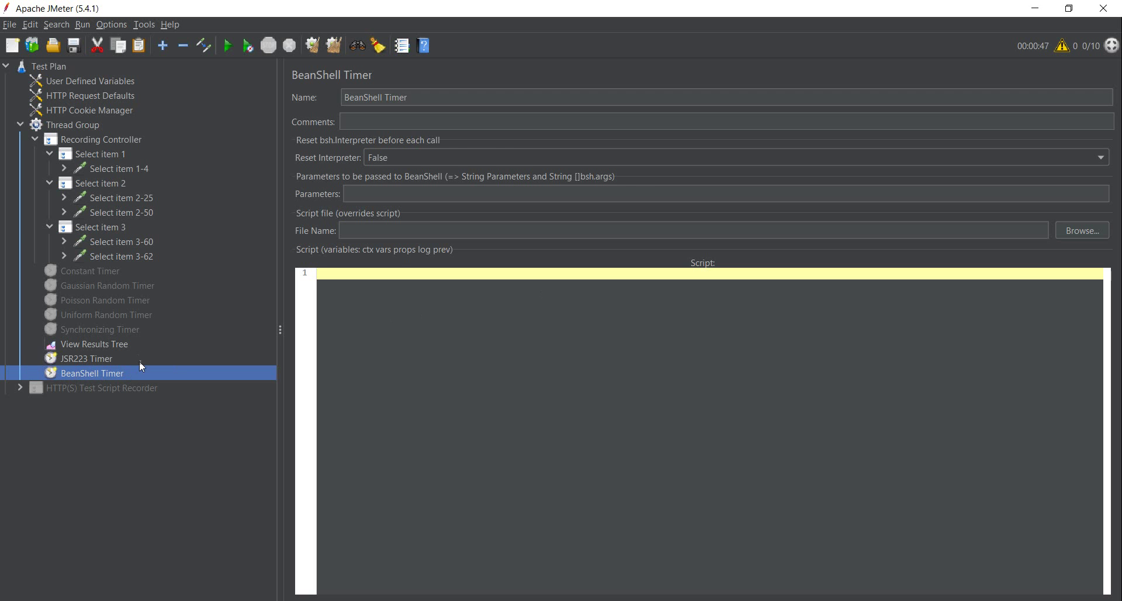
left_click(76, 359)
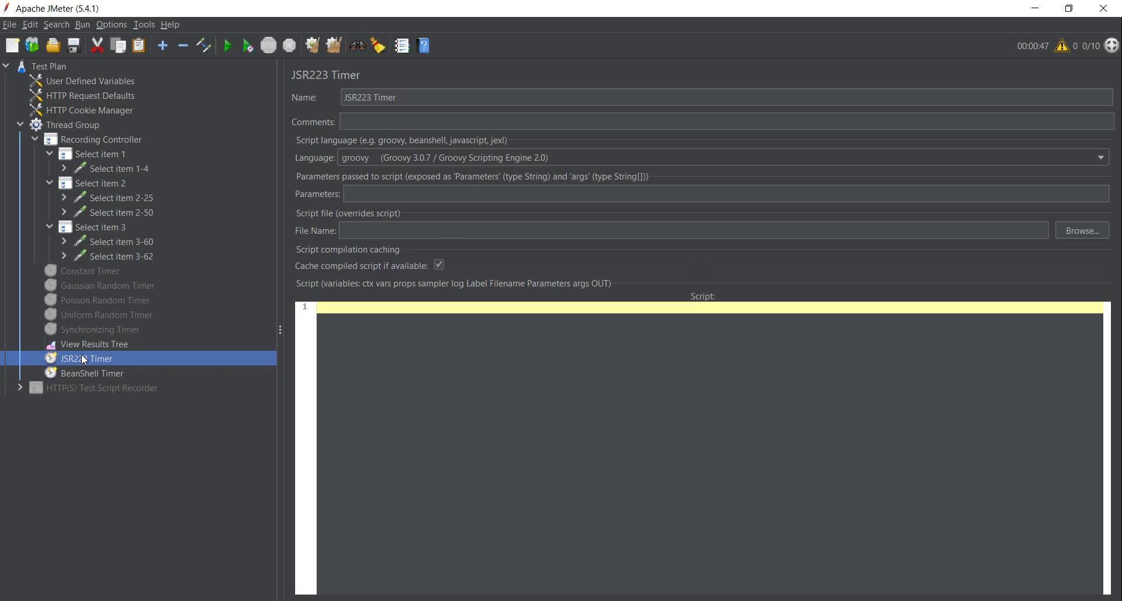
left_click(492, 159)
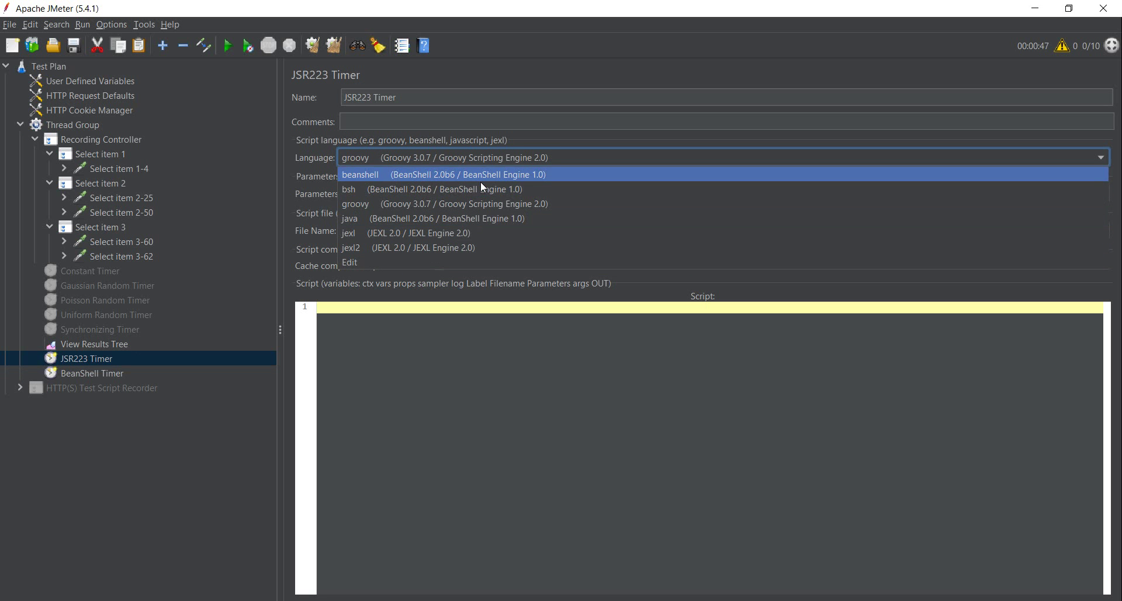
left_click(483, 334)
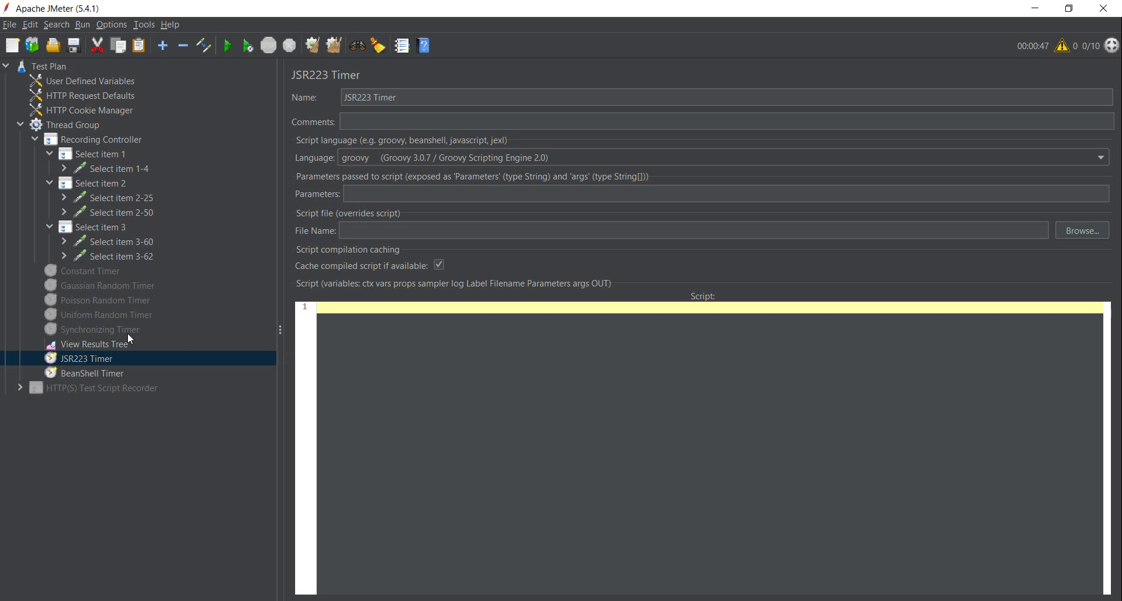
Disable the JSR223 Timer and the BeanShell Timer.
right_click(92, 366)
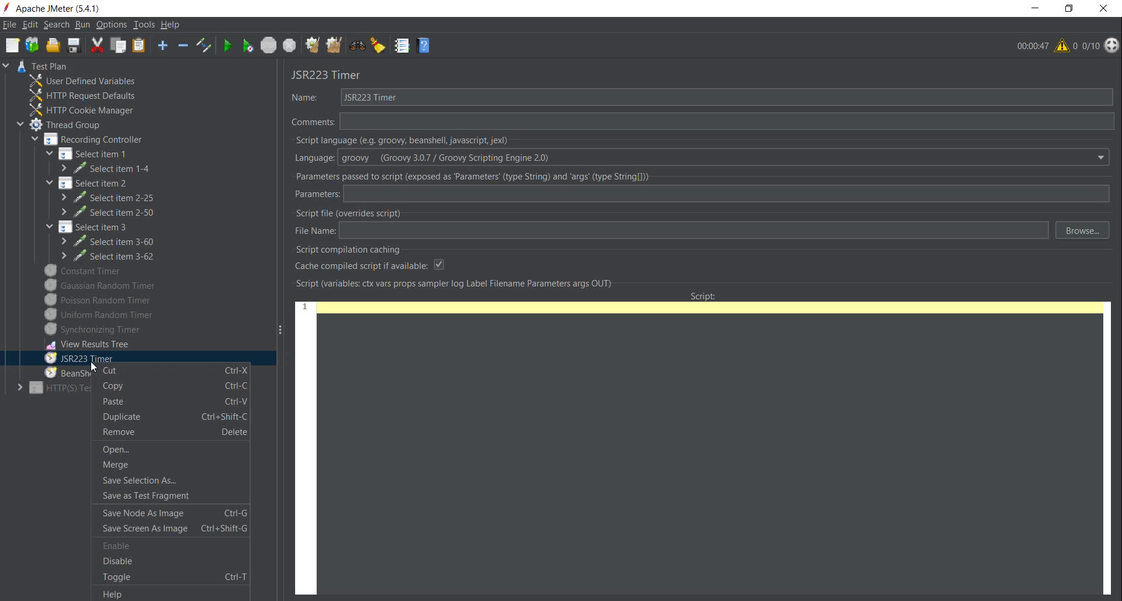
left_click(144, 570)
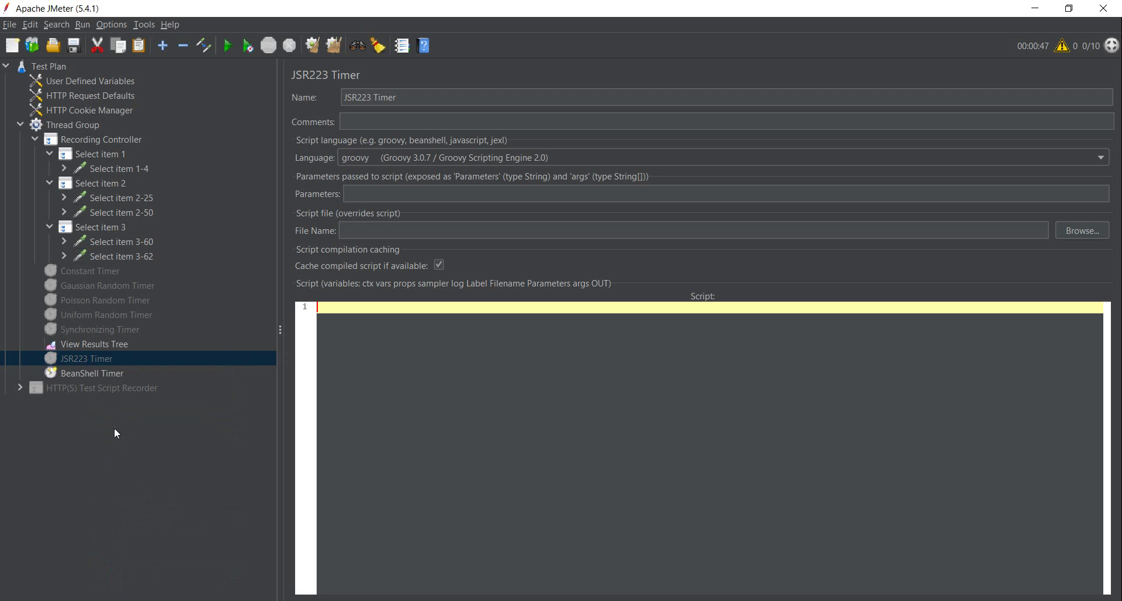
right_click(95, 377)
left_click(205, 575)
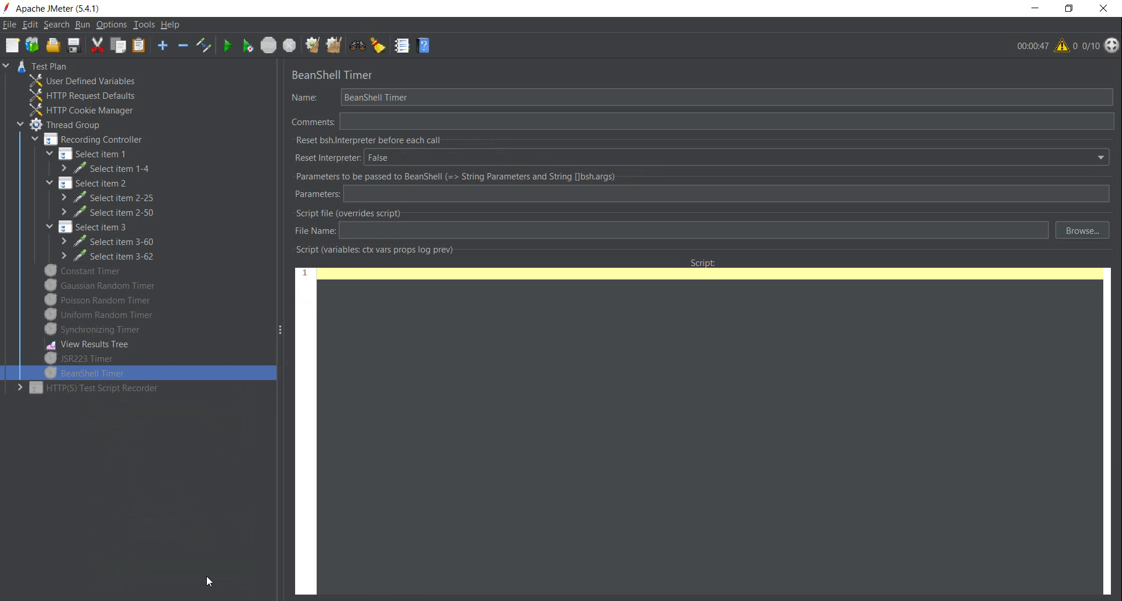
Add a Precise Throughput Timer and a Constant Throughput Timer to the Thread Group.
left_click(86, 124)
right_click(87, 125)
mouse_move(226, 138)
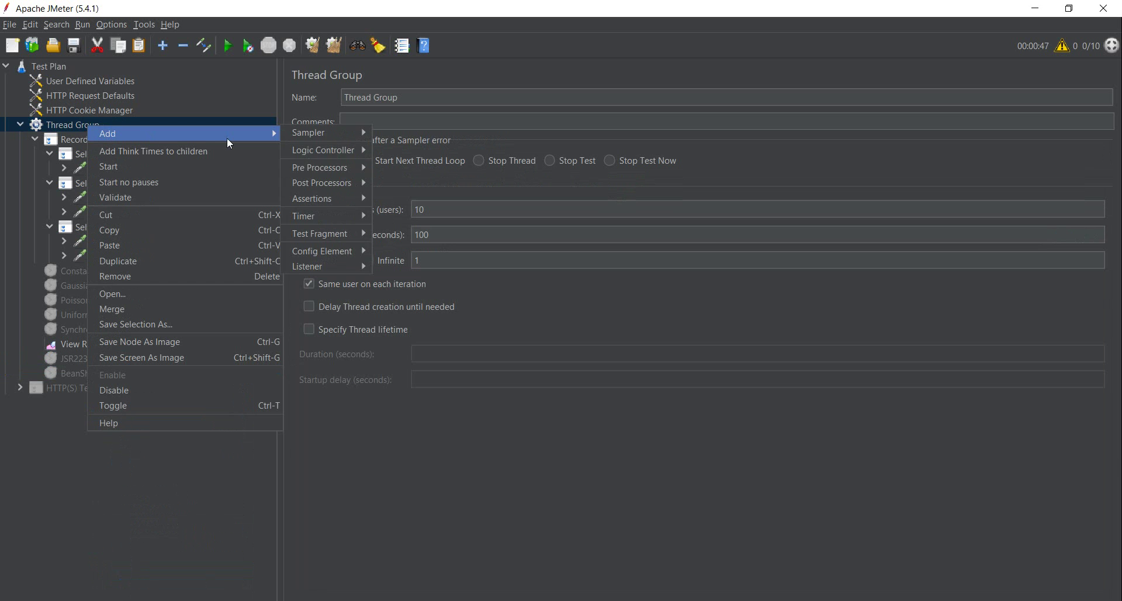
mouse_move(342, 219)
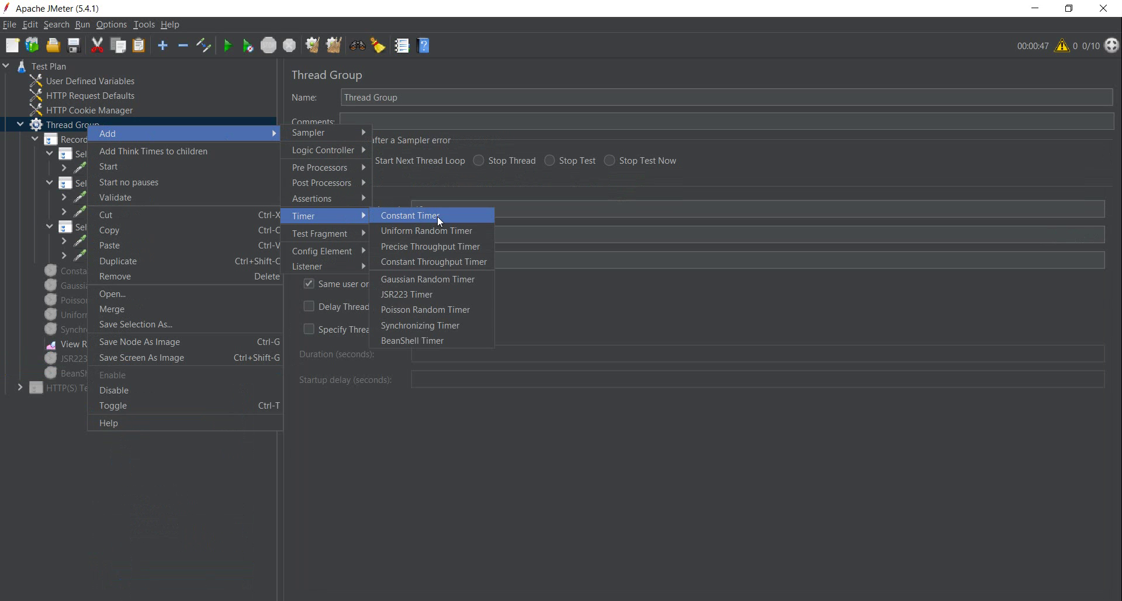
left_click(475, 251)
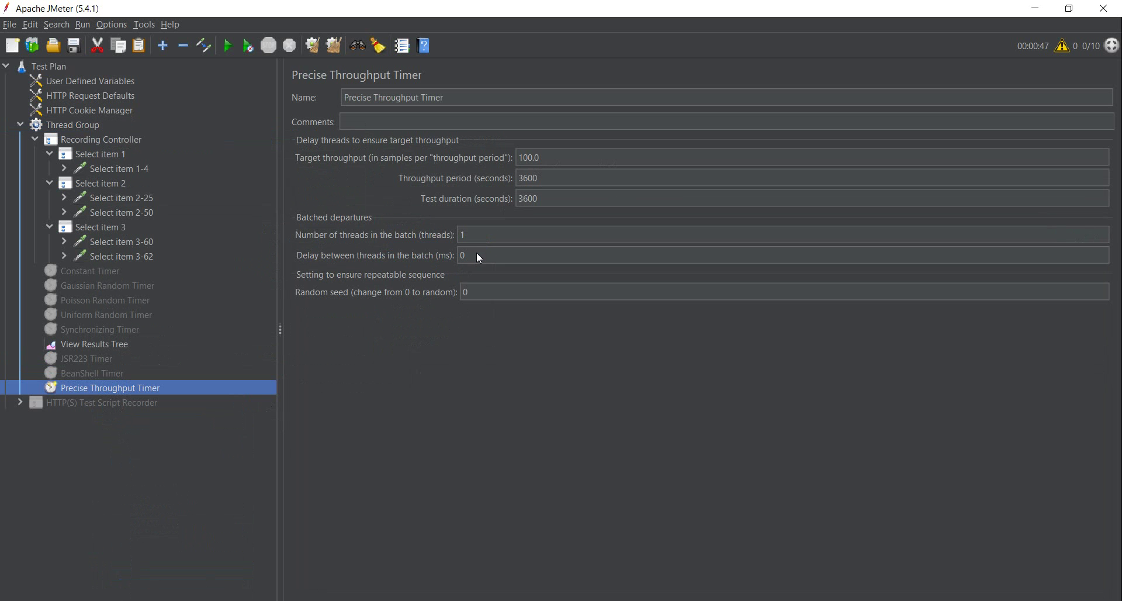
right_click(85, 125)
mouse_move(118, 133)
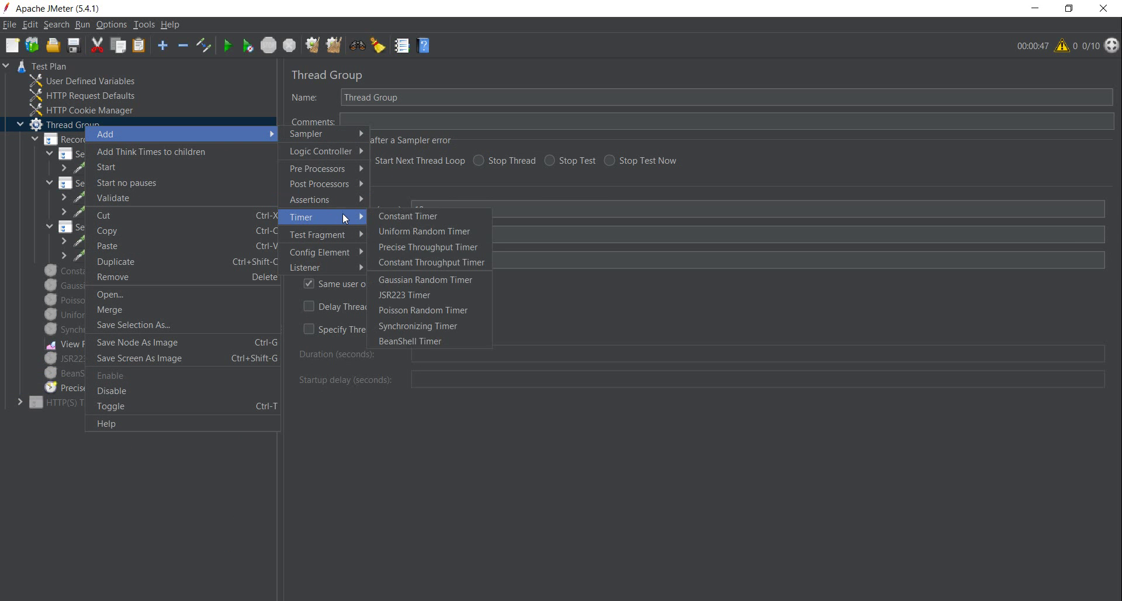
left_click(461, 262)
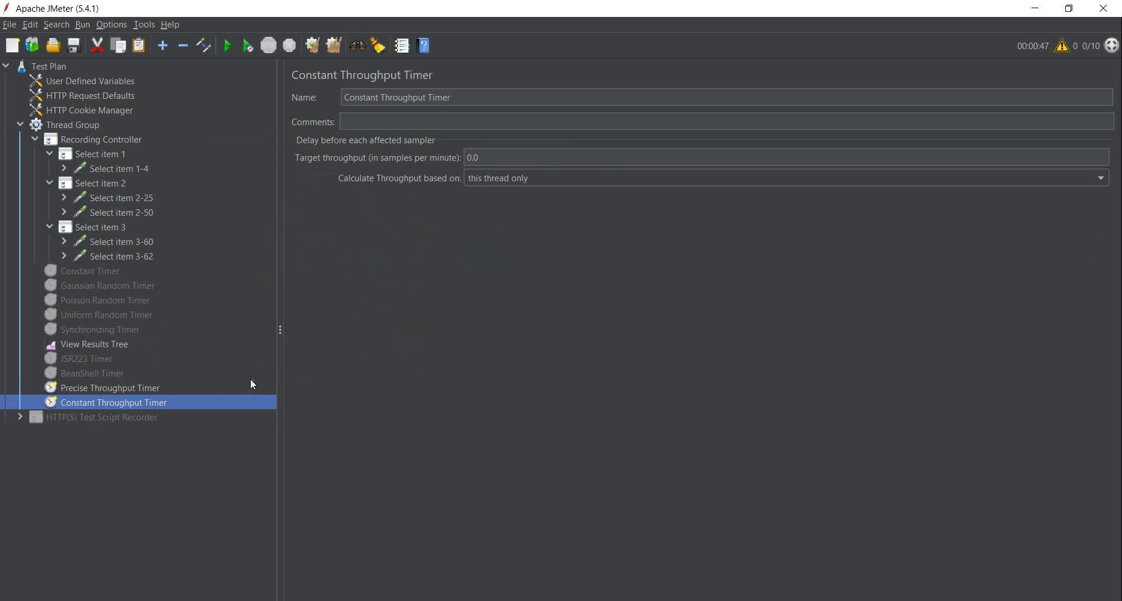
Compare the two throughput timers and examine the Precise Throughput Timer's target throughput, throughput period and test duration settings.
left_click(128, 389)
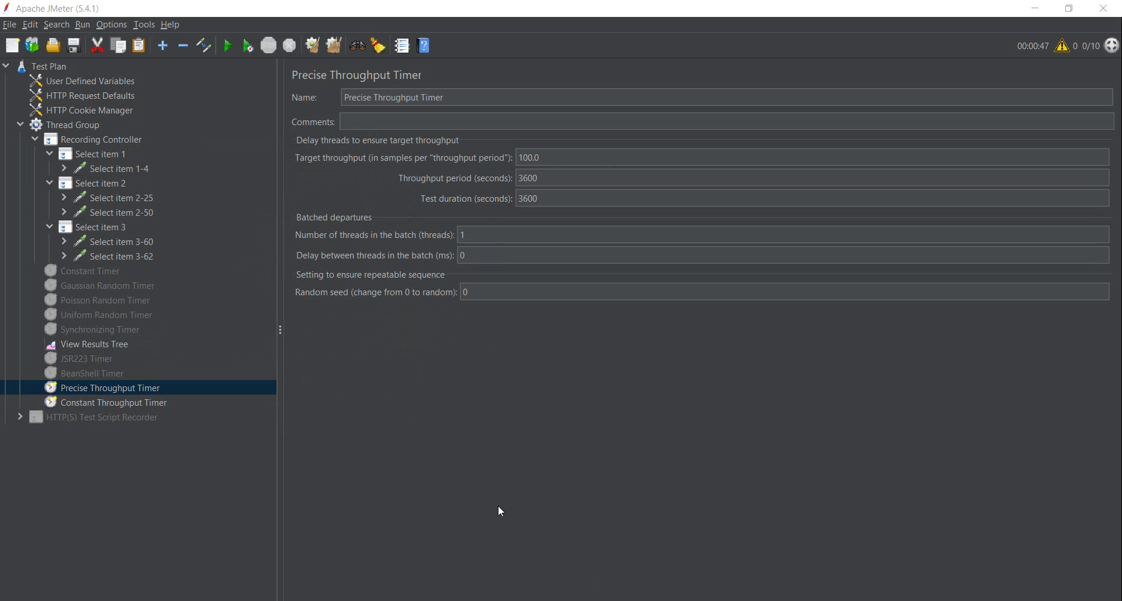
left_click(129, 403)
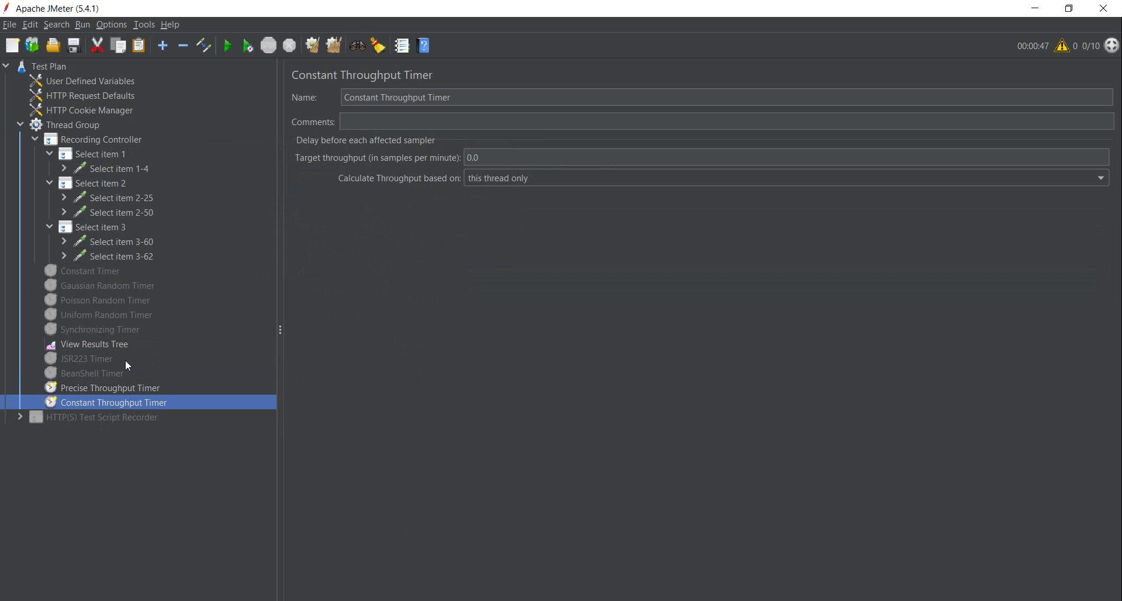
left_click(131, 389)
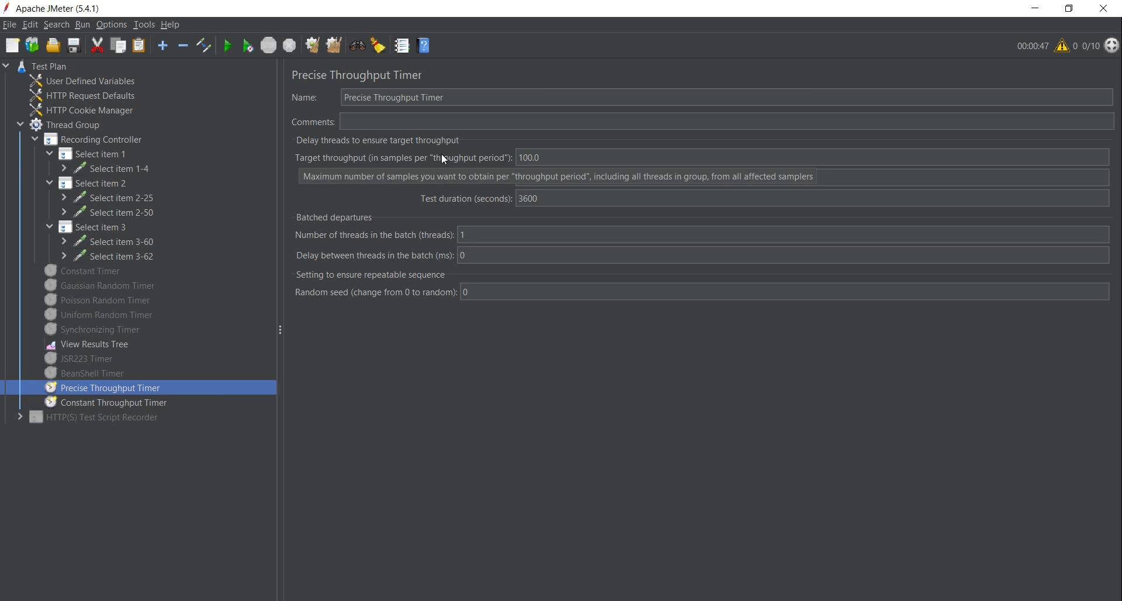
left_click(540, 159)
double_click(518, 157)
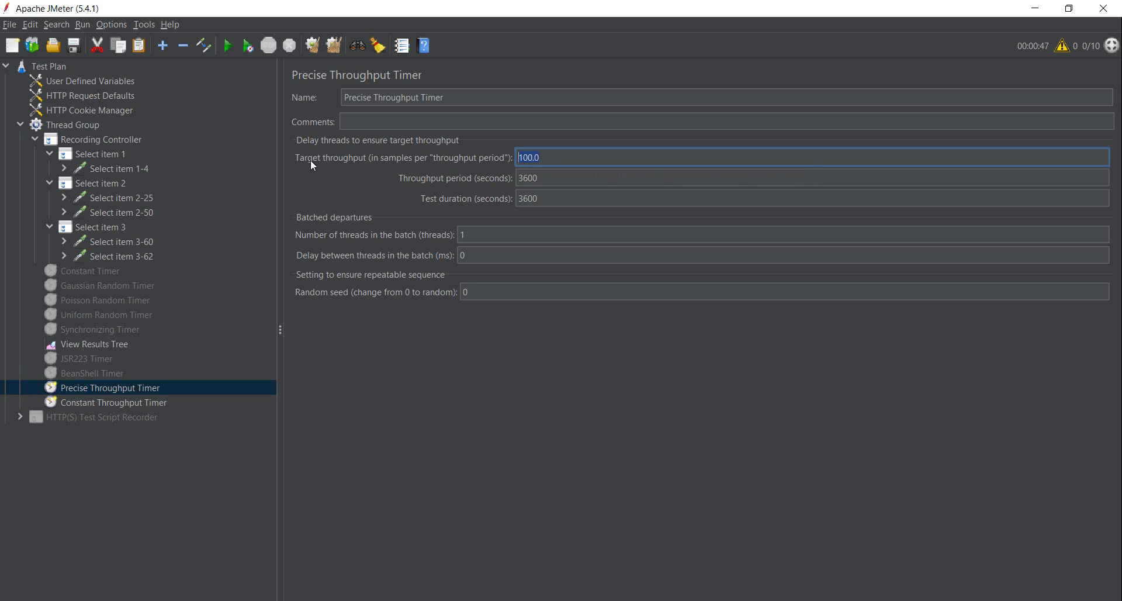
left_click(556, 177)
left_click(556, 198)
left_click(555, 158)
left_click(555, 177)
left_click(556, 197)
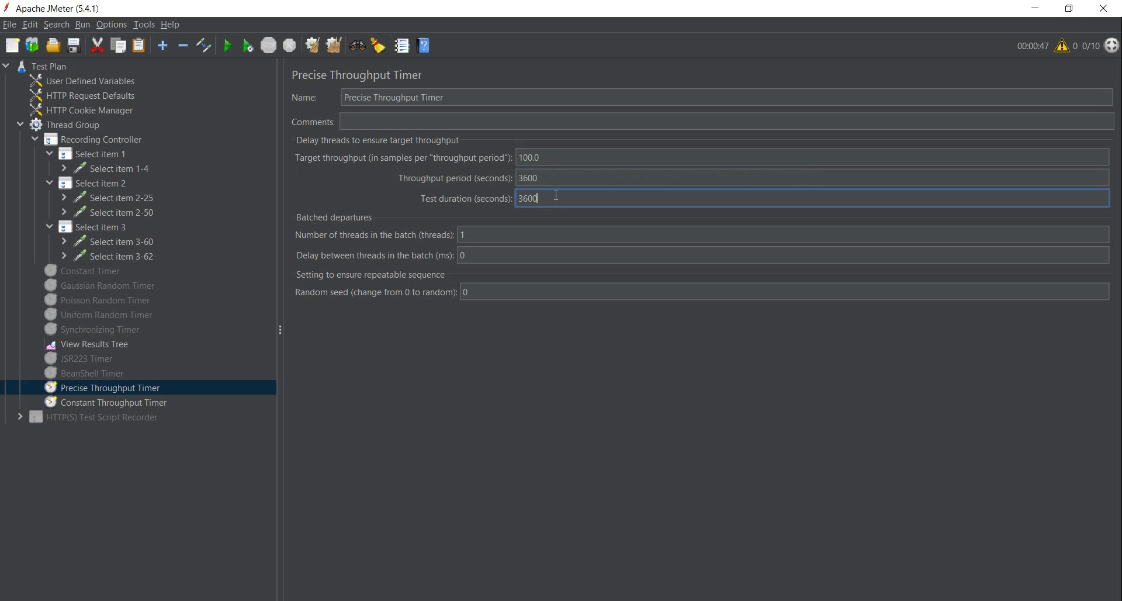
Set the Precise Throughput Timer's target throughput to 50.0 samples per throughput period.
left_click(526, 175)
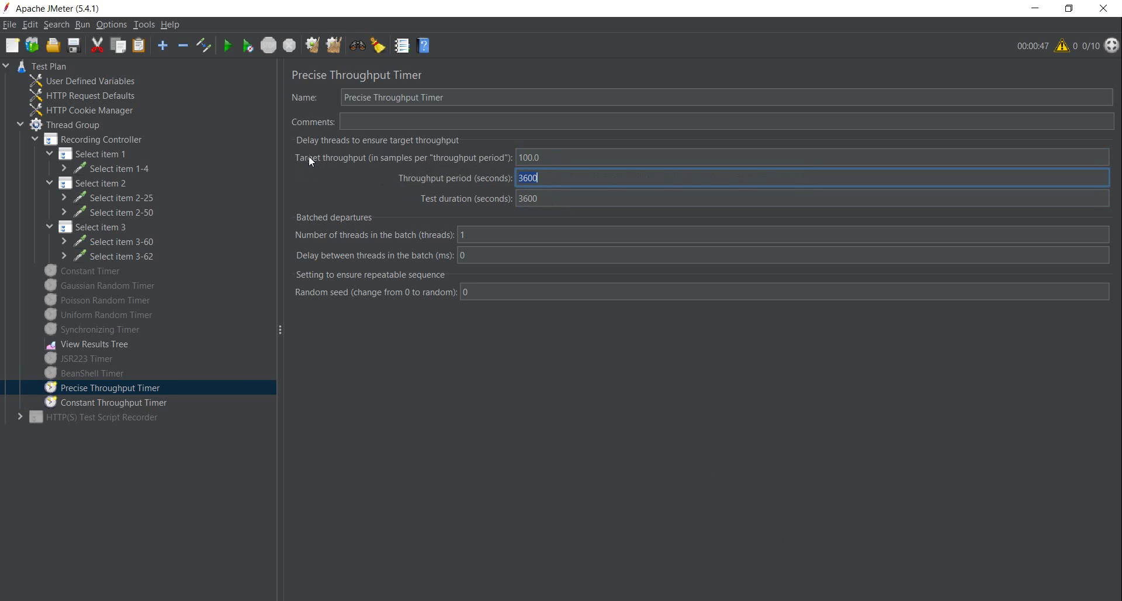
left_click(537, 156)
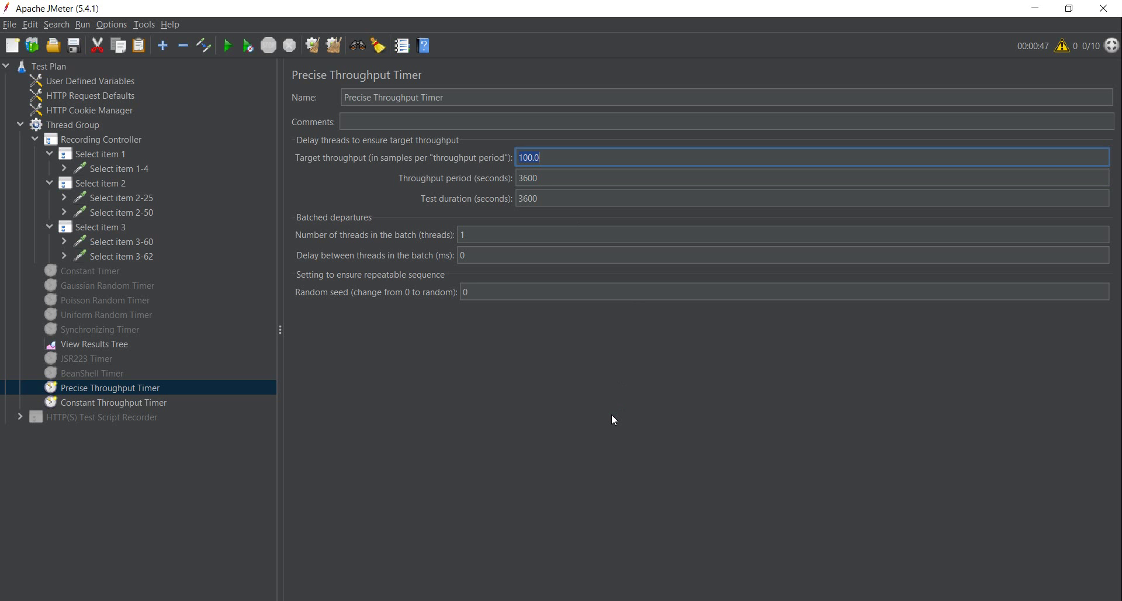
type("50")
Examine the Constant Throughput Timer's target throughput and calculation basis options, comparing them with the Precise Throughput Timer's settings.
left_click(144, 402)
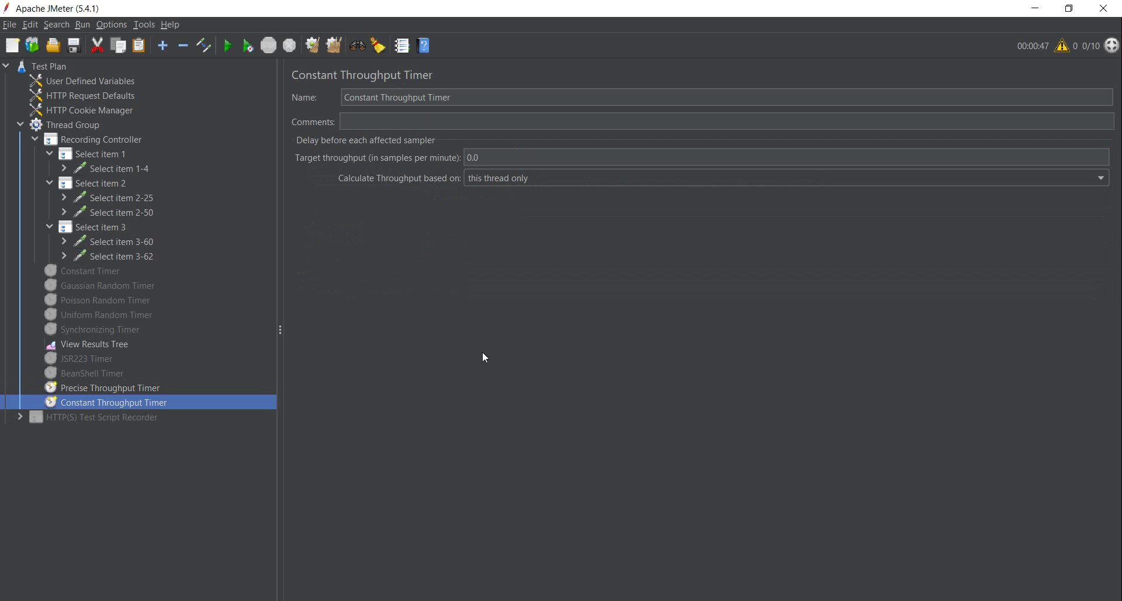
left_click(525, 179)
left_click(503, 195)
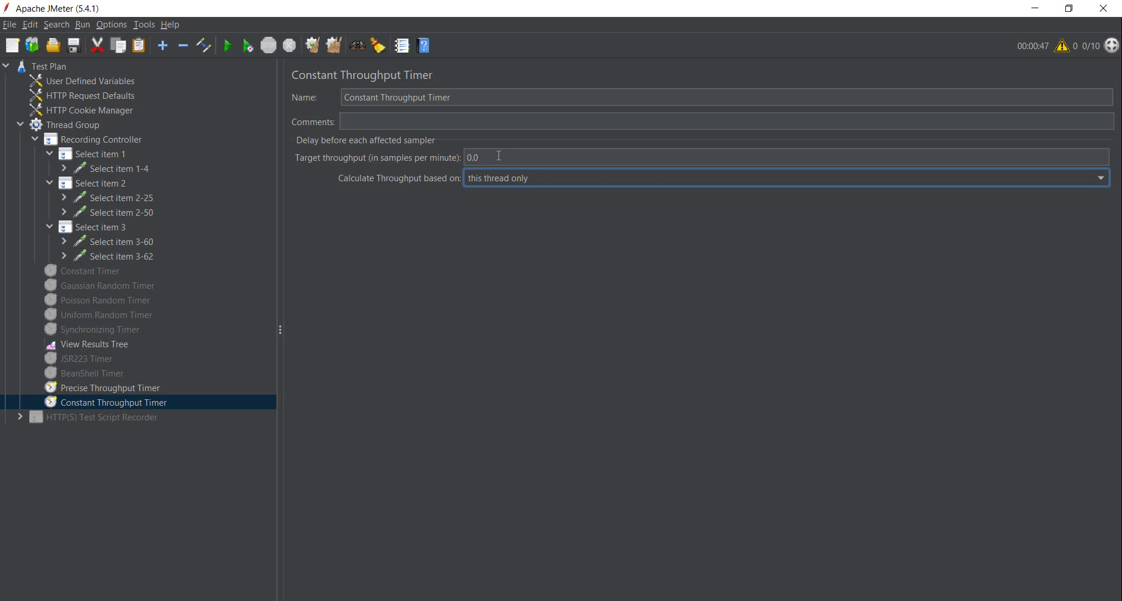
left_click_drag(499, 156, 462, 157)
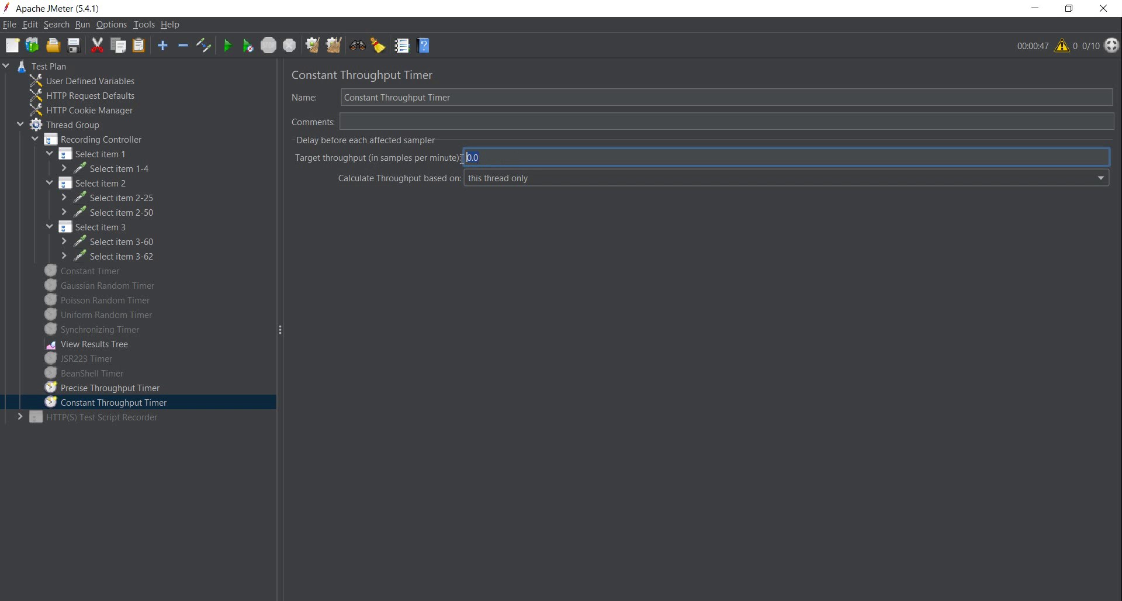
left_click(135, 386)
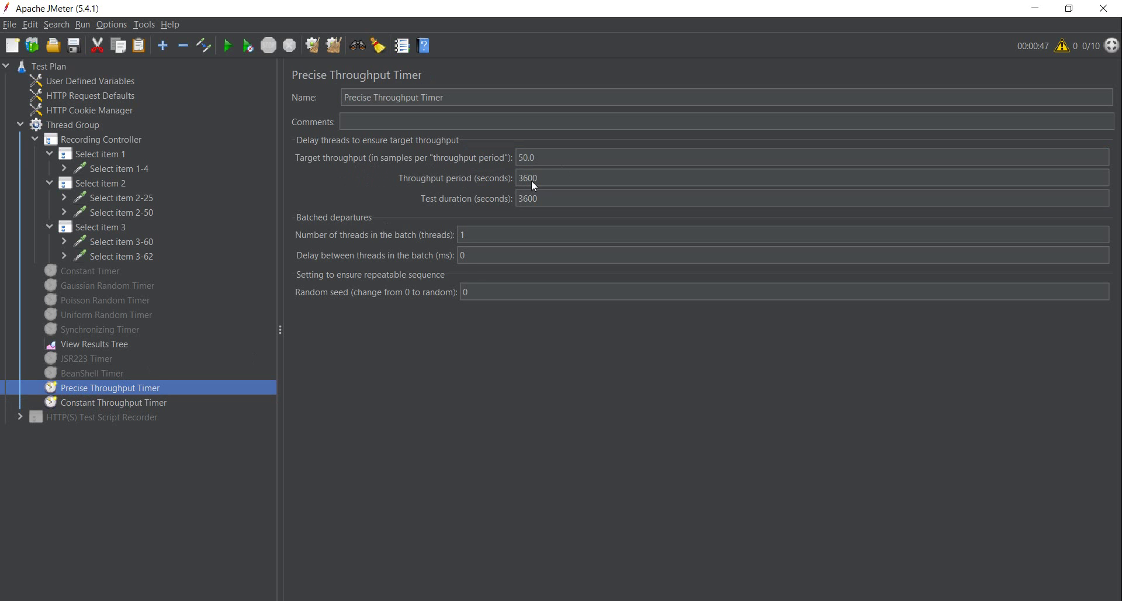
left_click(146, 403)
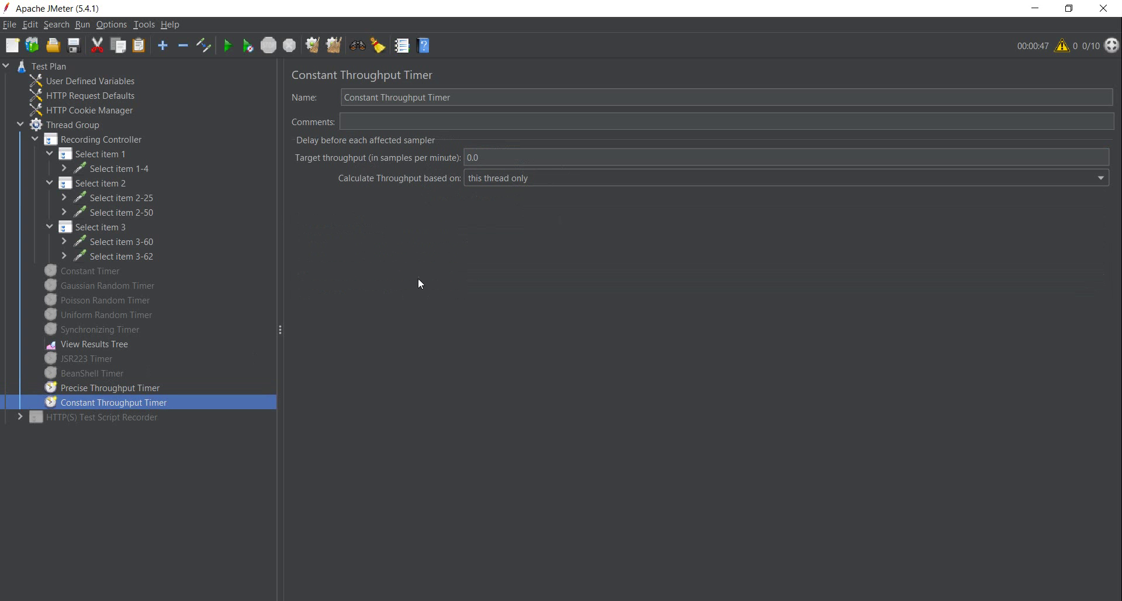
left_click(133, 388)
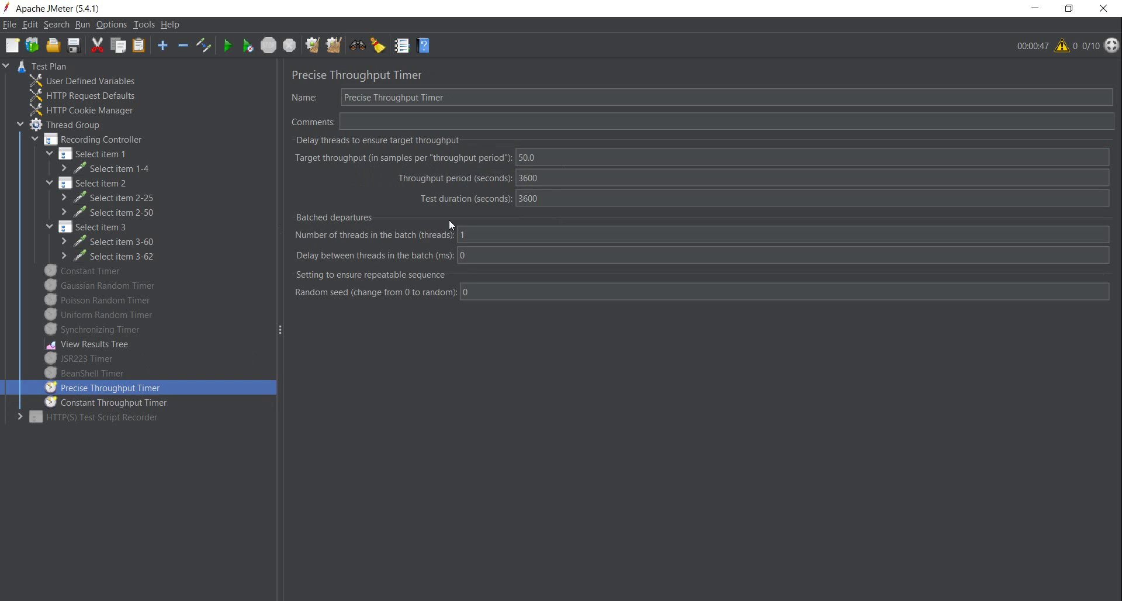
left_click(146, 403)
left_click(522, 178)
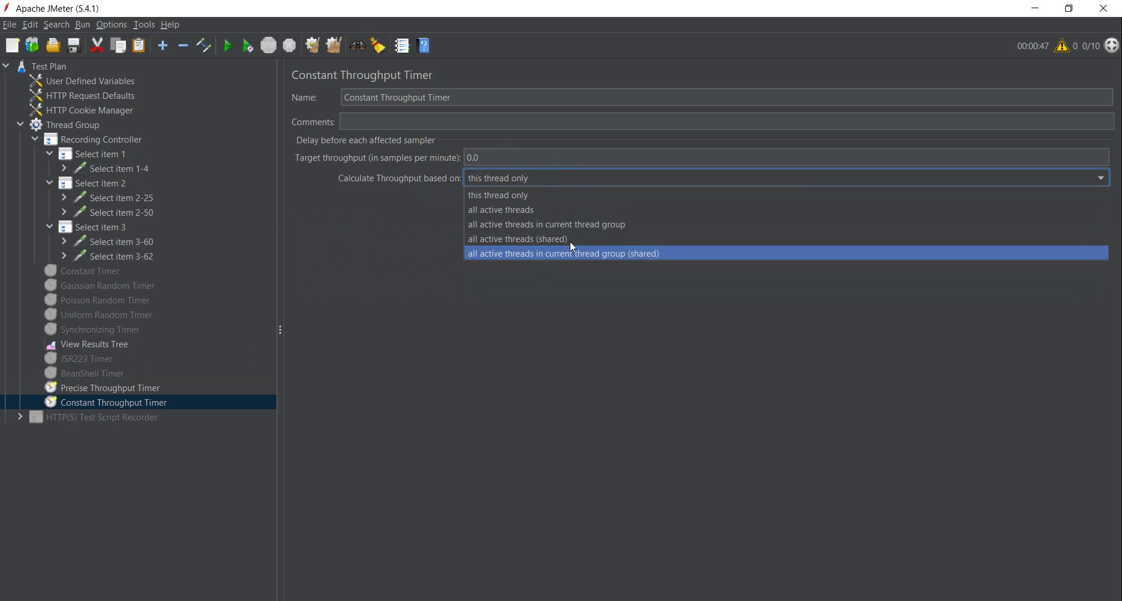
left_click(416, 289)
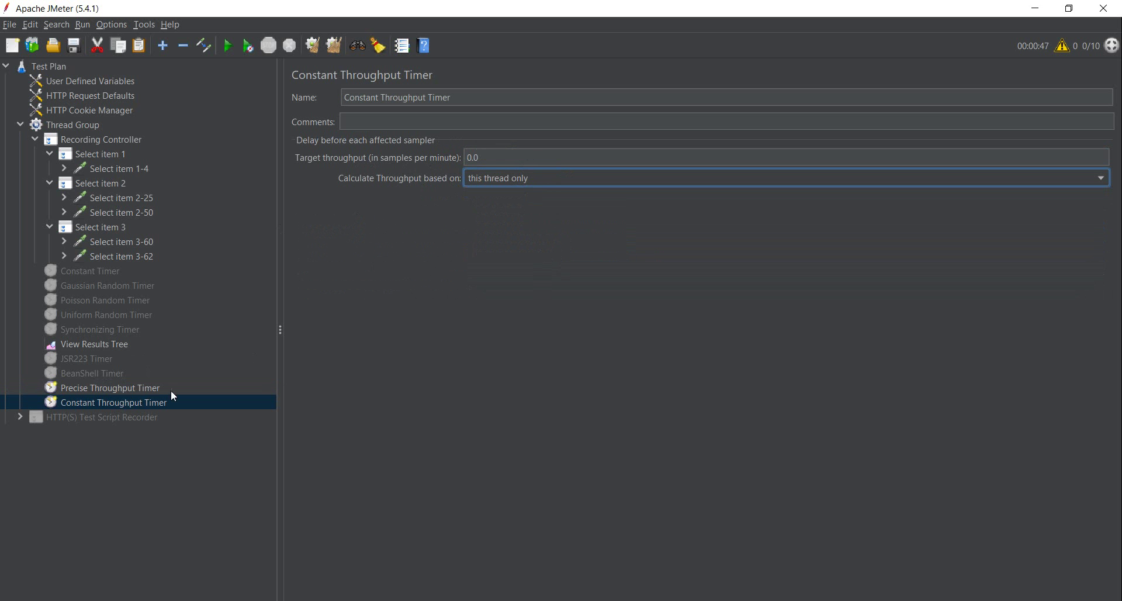
Disable the Constant Throughput Timer and set the Precise Throughput Timer's batch to 10 threads with a 5 ms delay between threads.
right_click(123, 401)
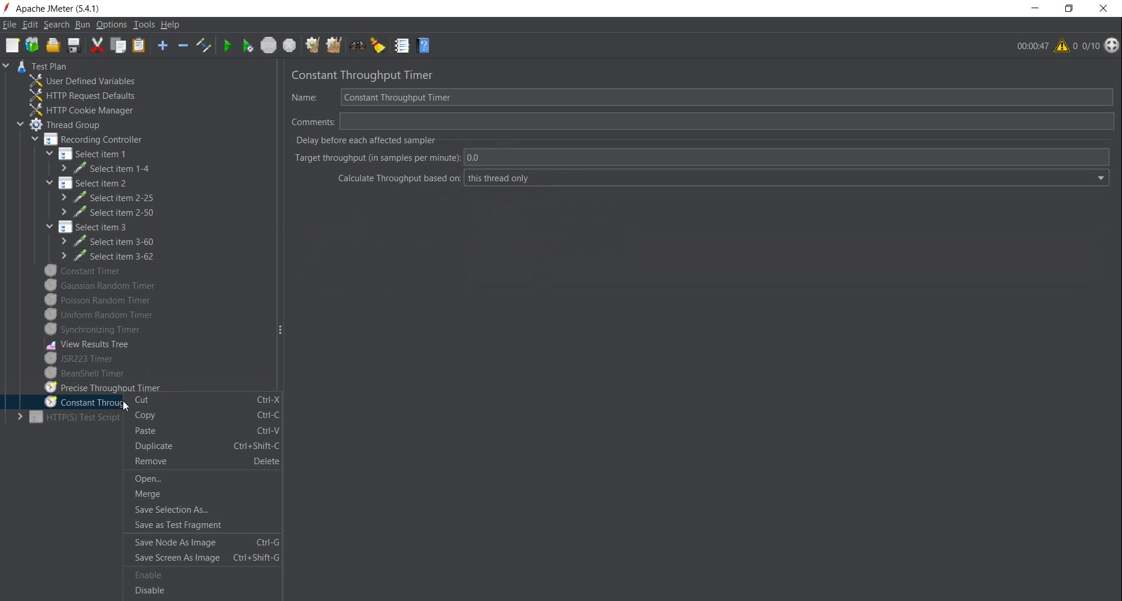
left_click(186, 589)
left_click(87, 388)
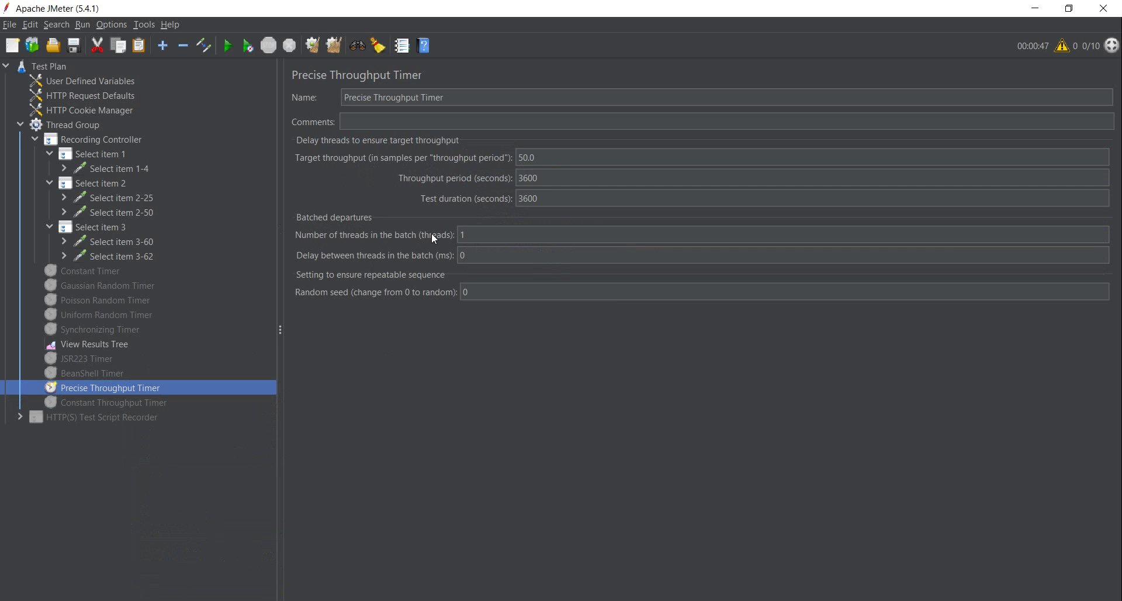
left_click(497, 234)
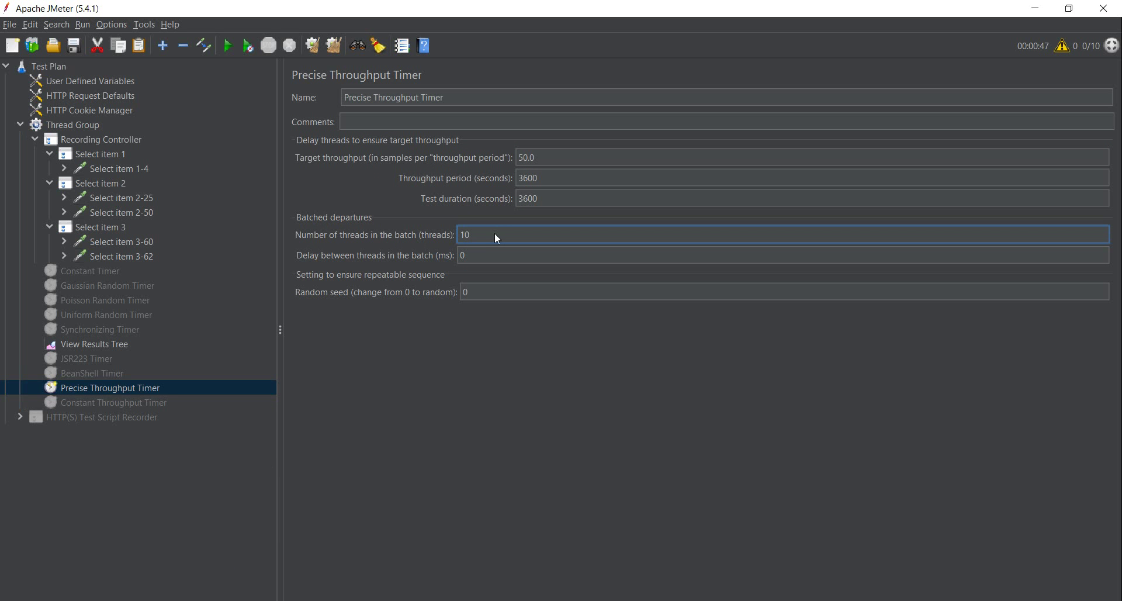
left_click(486, 252)
key("BackSpace")
type("5")
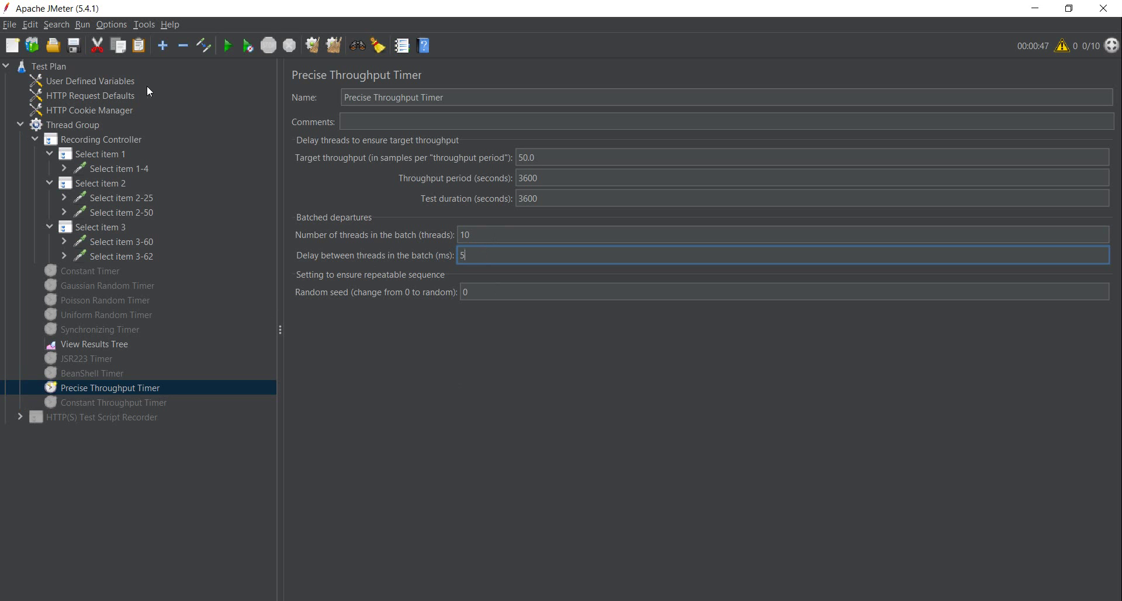
Move the Precise Throughput Timer directly above the View Results Tree in the Thread Group.
left_click(94, 126)
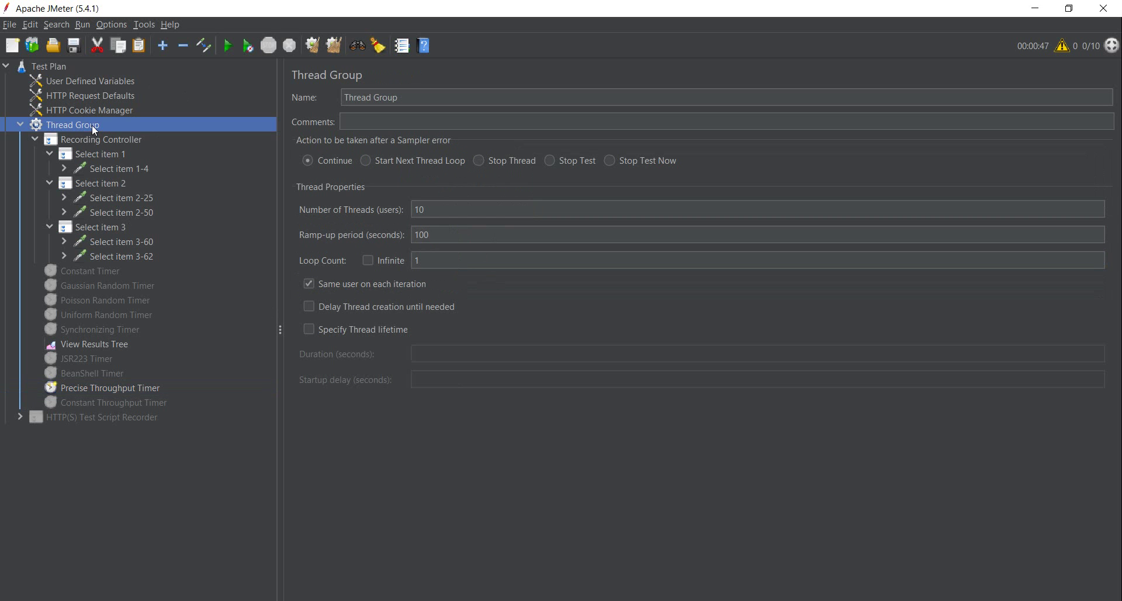
left_click(102, 345)
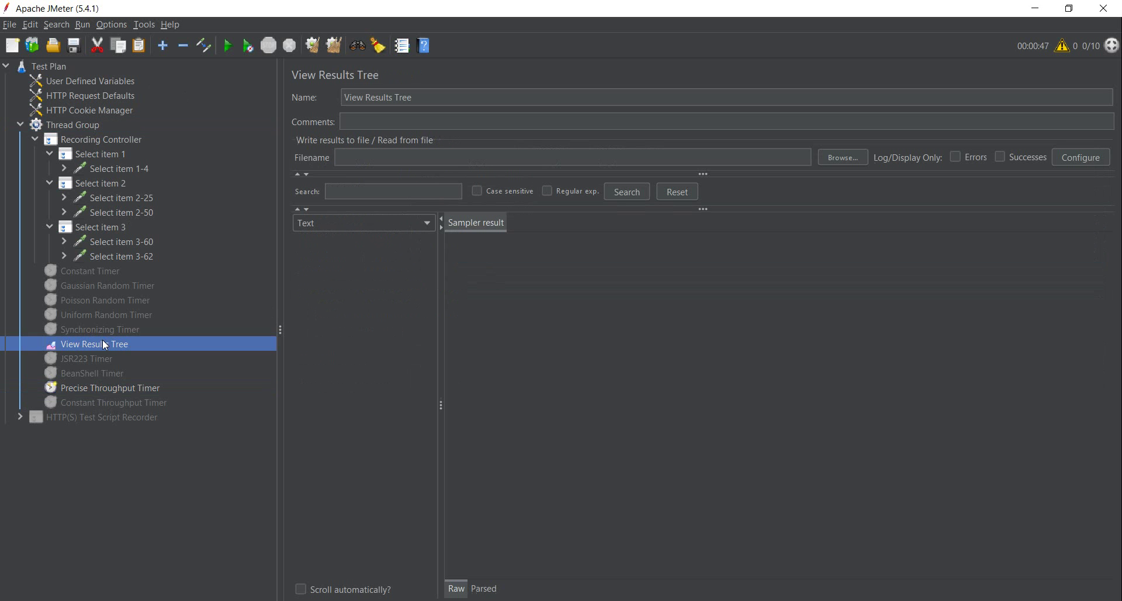
left_click_drag(96, 388, 90, 334)
left_click(100, 374)
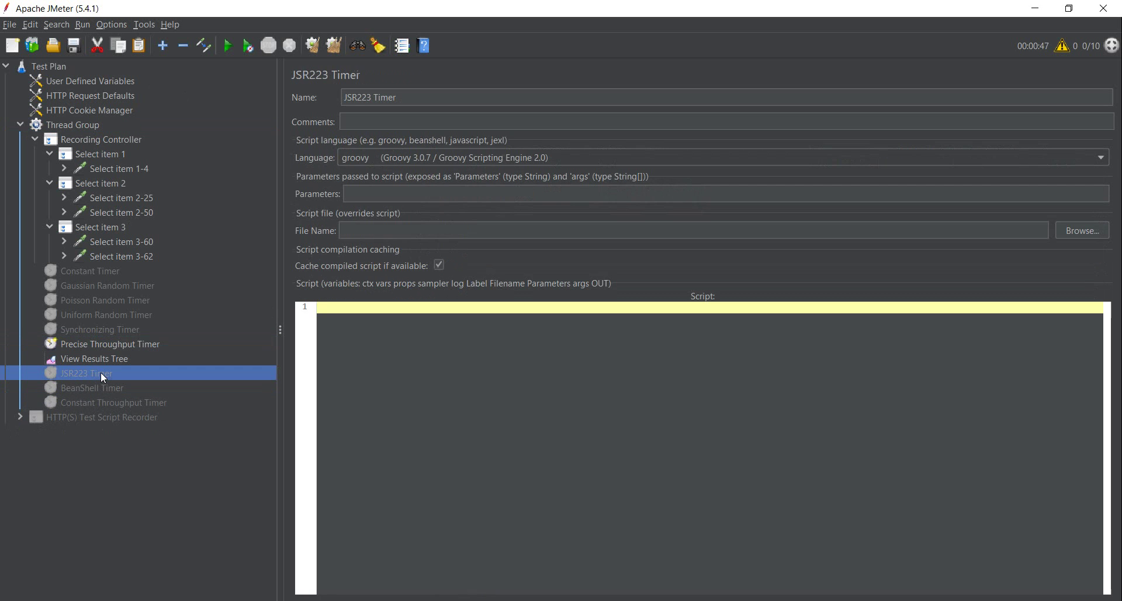
left_click(104, 341)
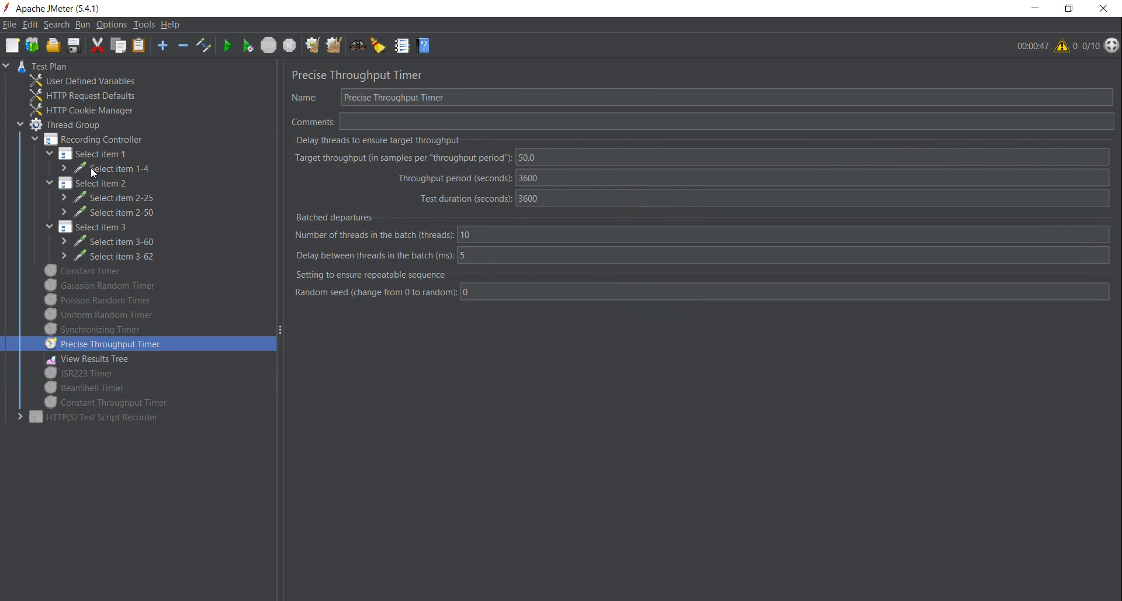
Run the load test without saving the test plan and open the View Results Tree listener.
left_click(83, 128)
left_click(228, 46)
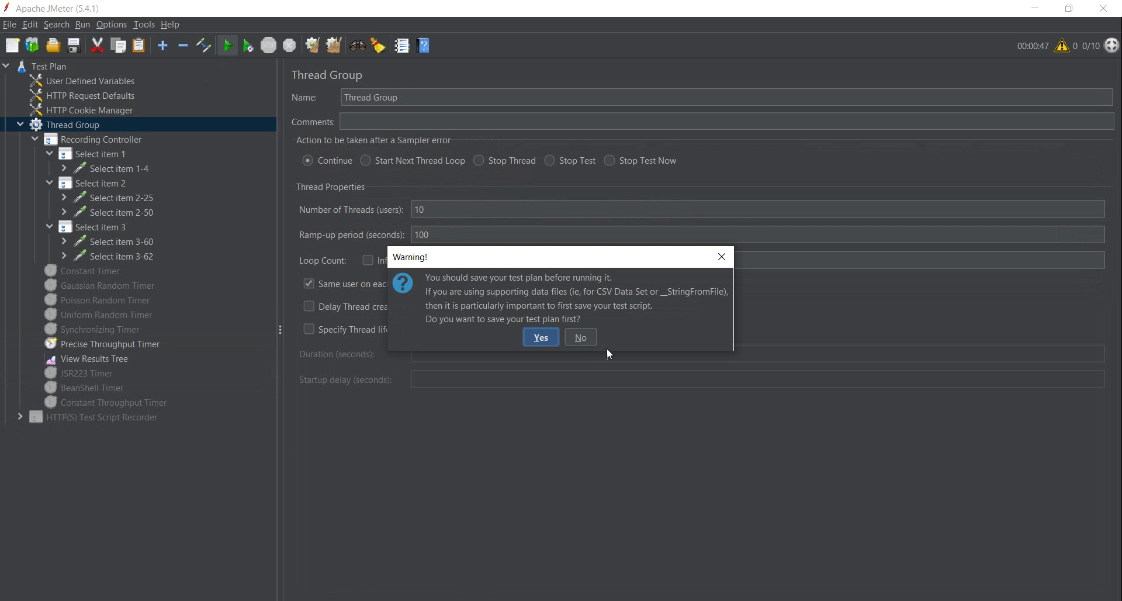
left_click(581, 337)
left_click(105, 358)
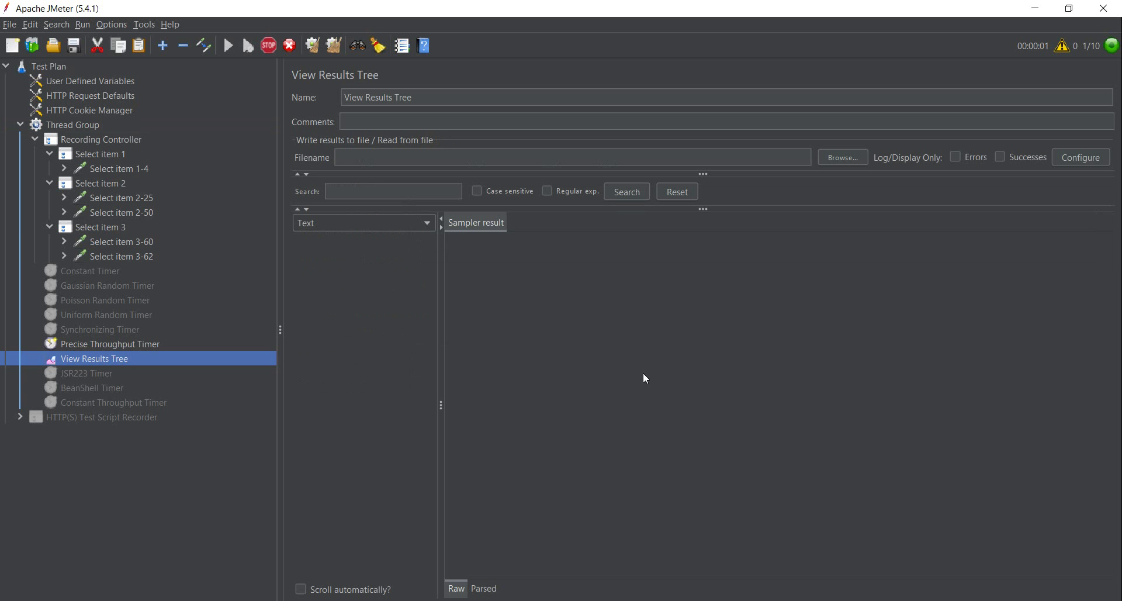